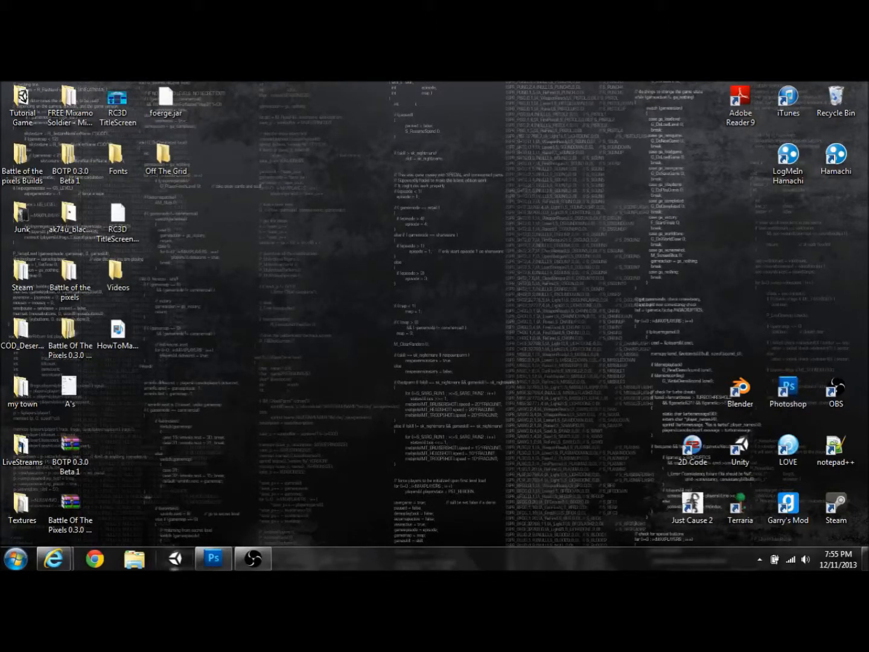
Step: Check the title-screen design in Photoshop, minimize it, and launch Unity's Battle of the pixels project
click(213, 559)
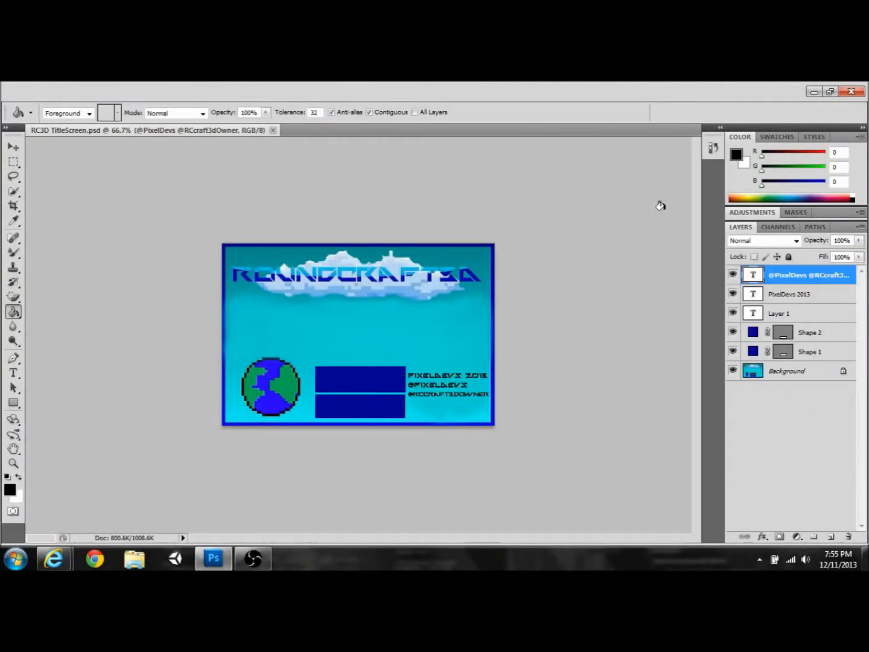
click(815, 93)
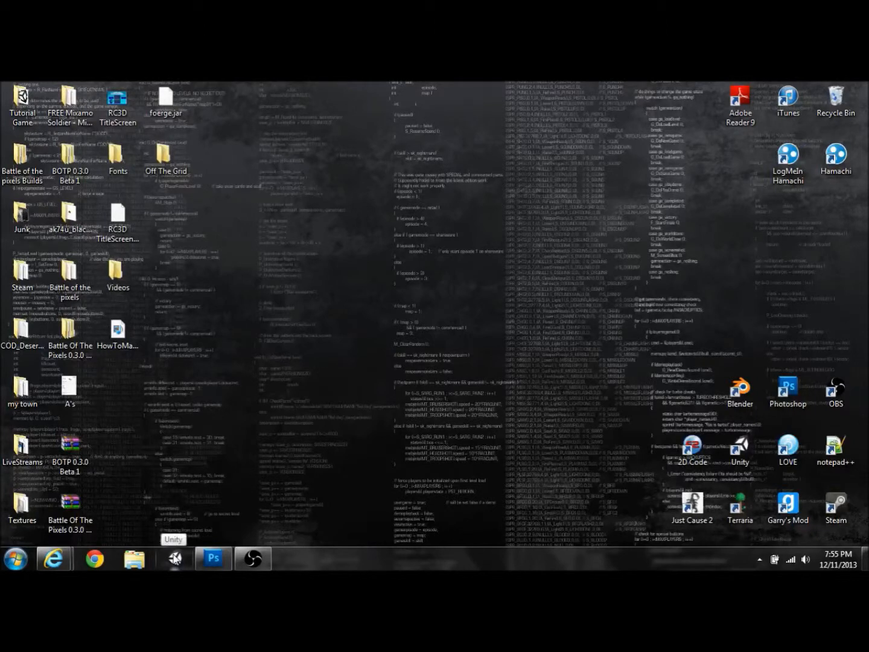
click(173, 562)
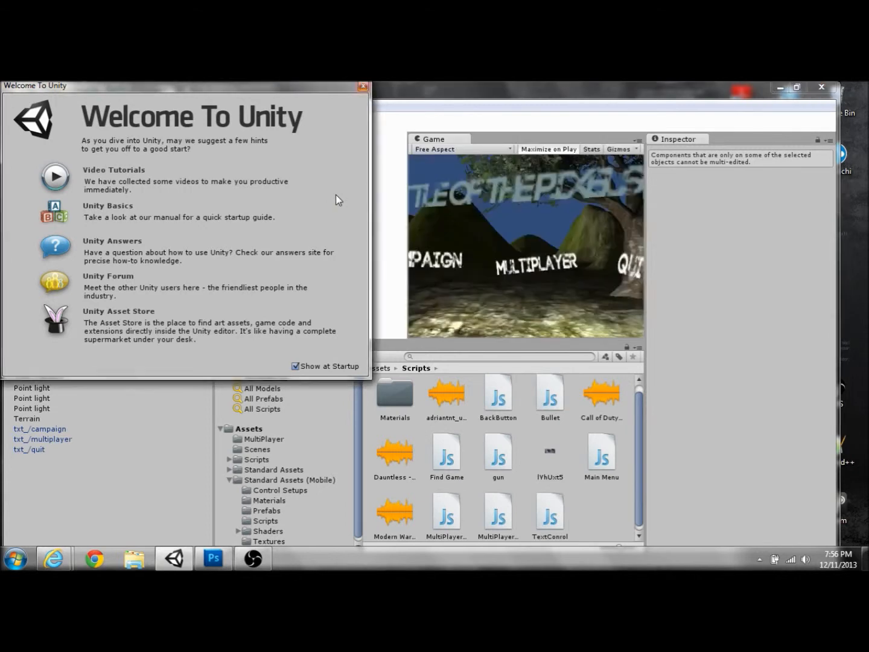
Step: Close the Welcome To Unity window and start a new Untitled scene holding only the Main Camera
click(363, 87)
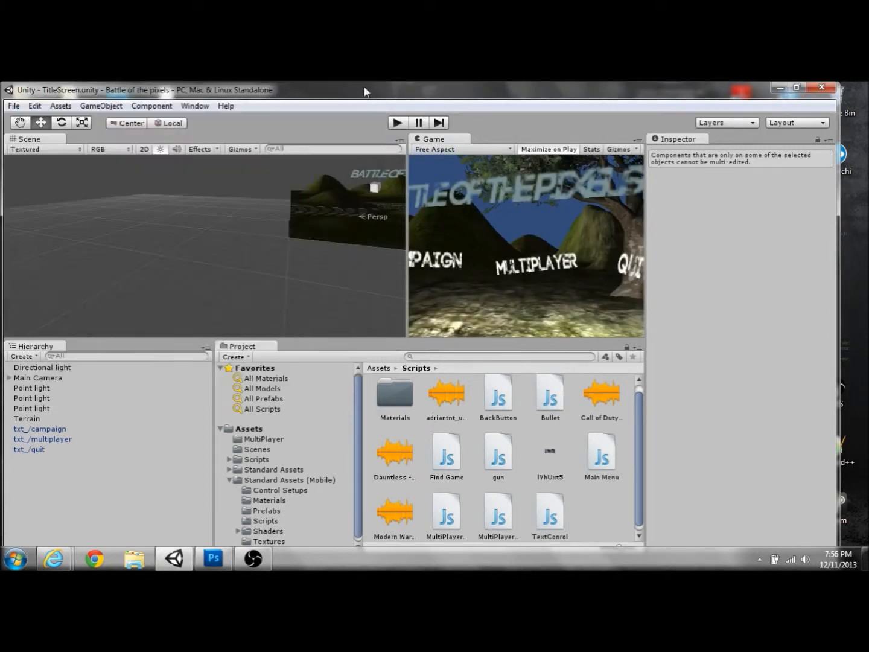
click(14, 105)
click(37, 120)
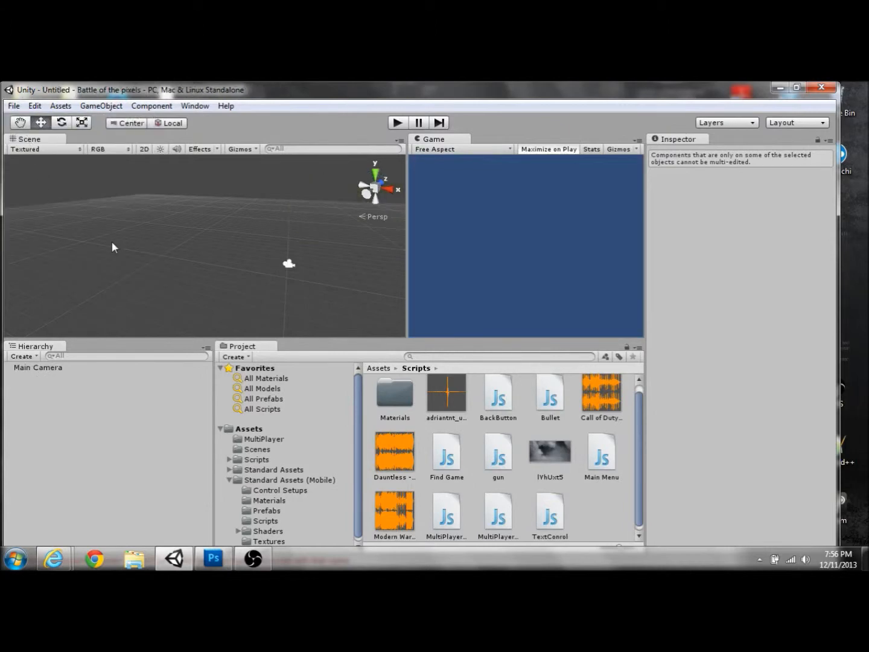
Step: Start a new project in Documents with its folder name changed to TUT
click(13, 106)
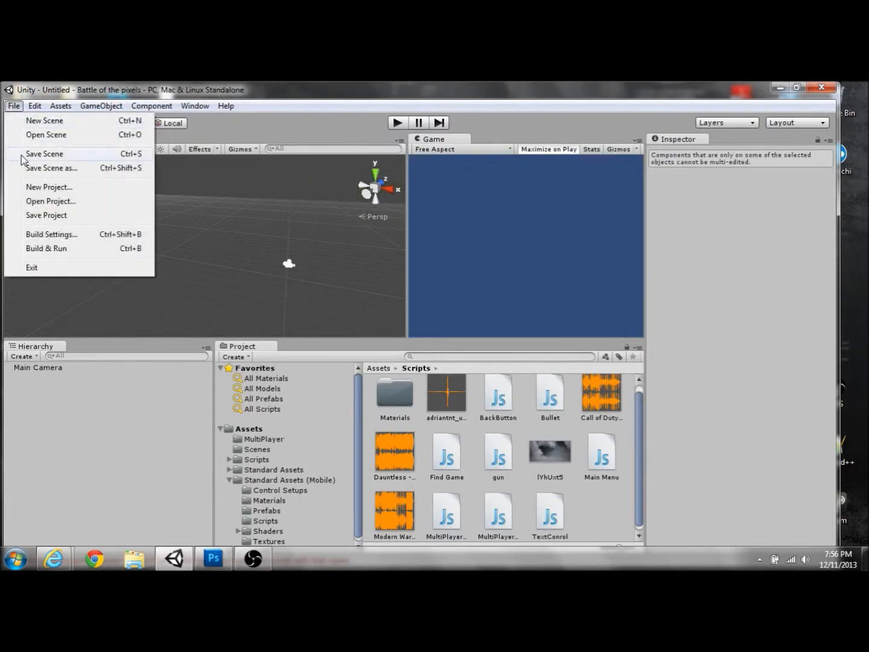
click(24, 187)
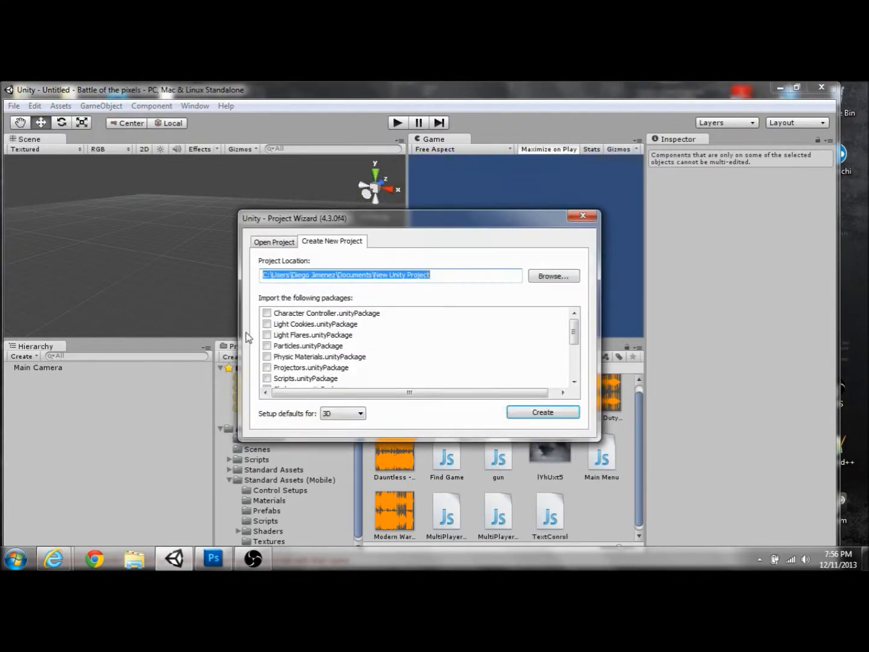
drag(476, 276, 376, 280)
text(TUT)
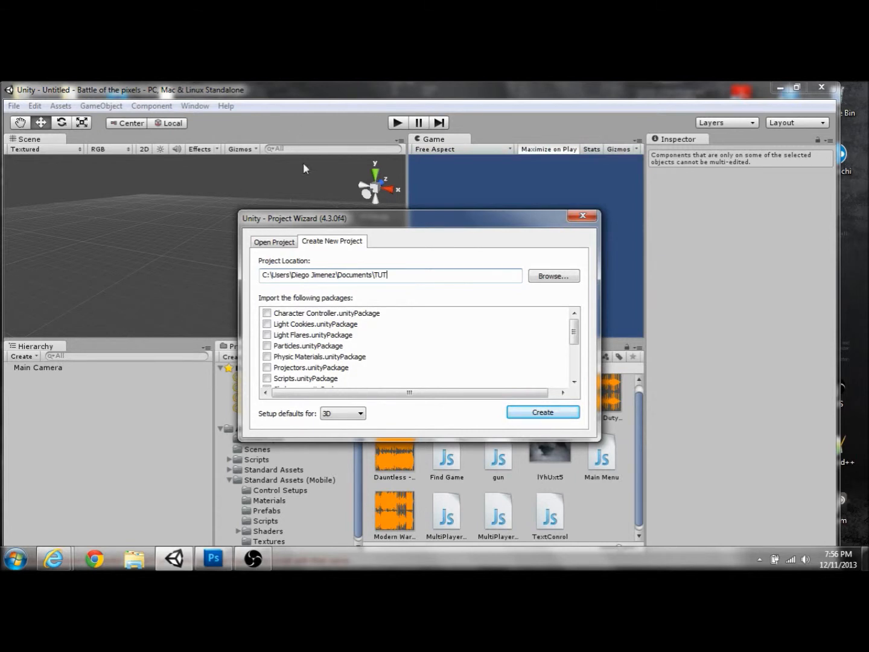
Step: Include Character Controller, Particles, Terrain Assets, Tree Creator and other packages, then create the project
click(267, 313)
click(266, 324)
click(267, 345)
scroll(269, 382, down, 3)
scroll(267, 375, up, 1)
click(267, 345)
click(267, 356)
click(266, 367)
click(268, 378)
scroll(270, 378, down, 1)
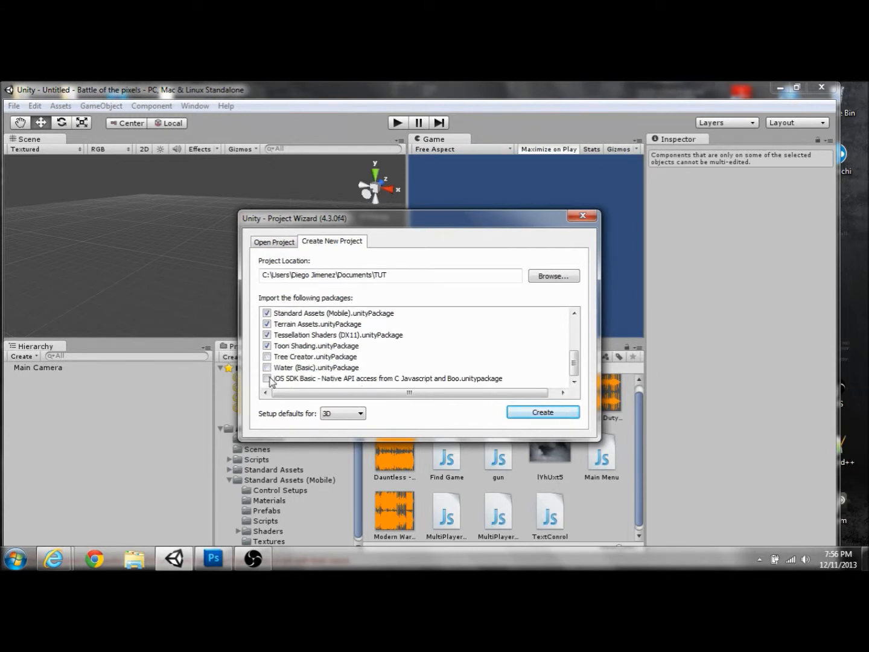
click(268, 357)
click(525, 416)
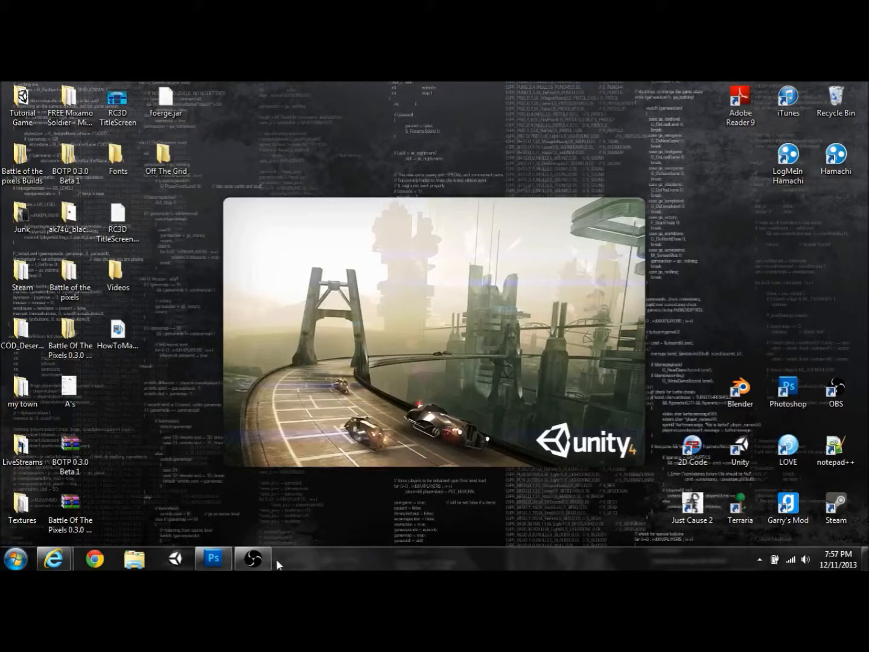
Step: Orbit the TUT project's Scene view and bring up the Save Scene dialog
click(254, 558)
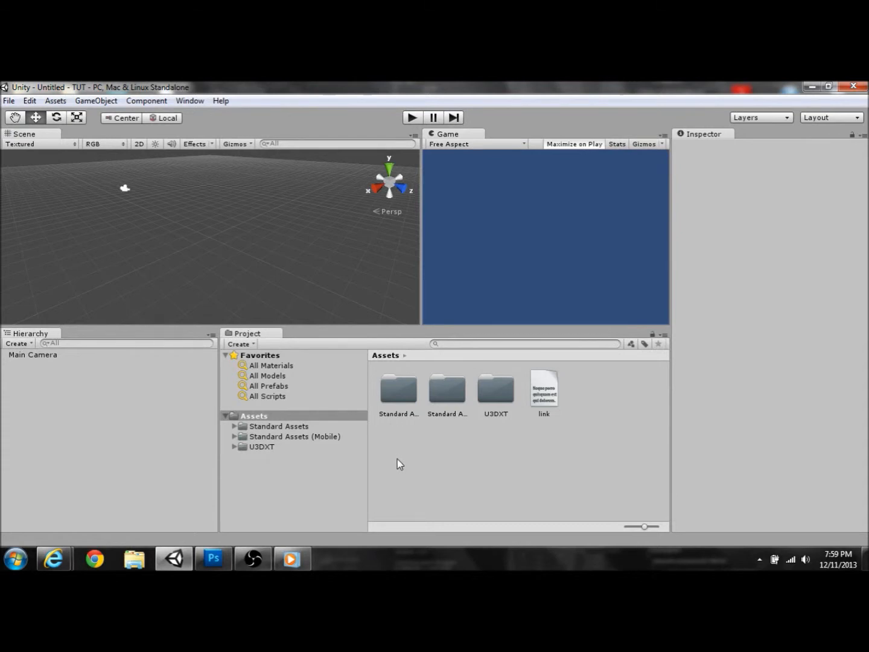
right_drag(231, 237, 160, 170)
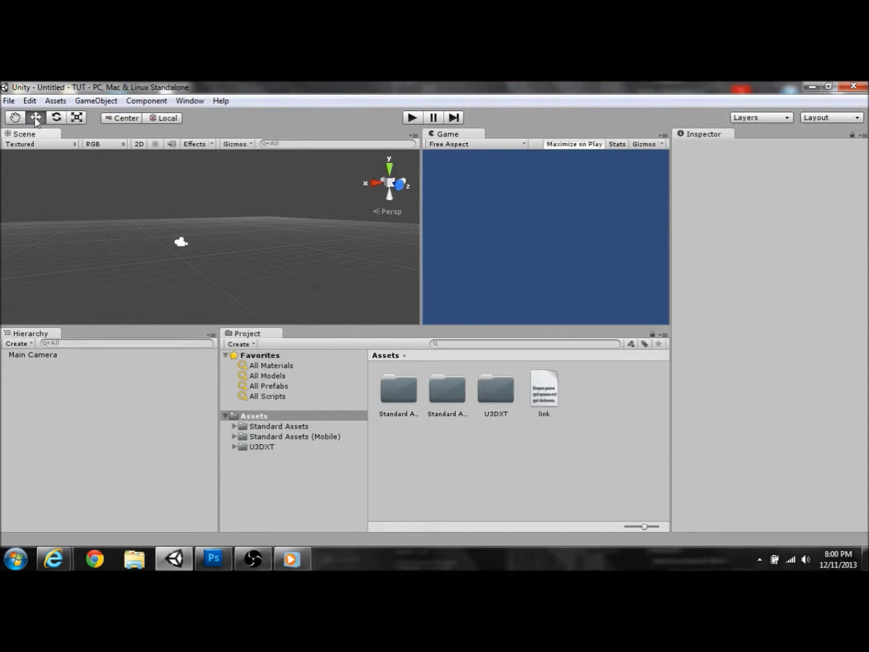
click(9, 101)
click(30, 147)
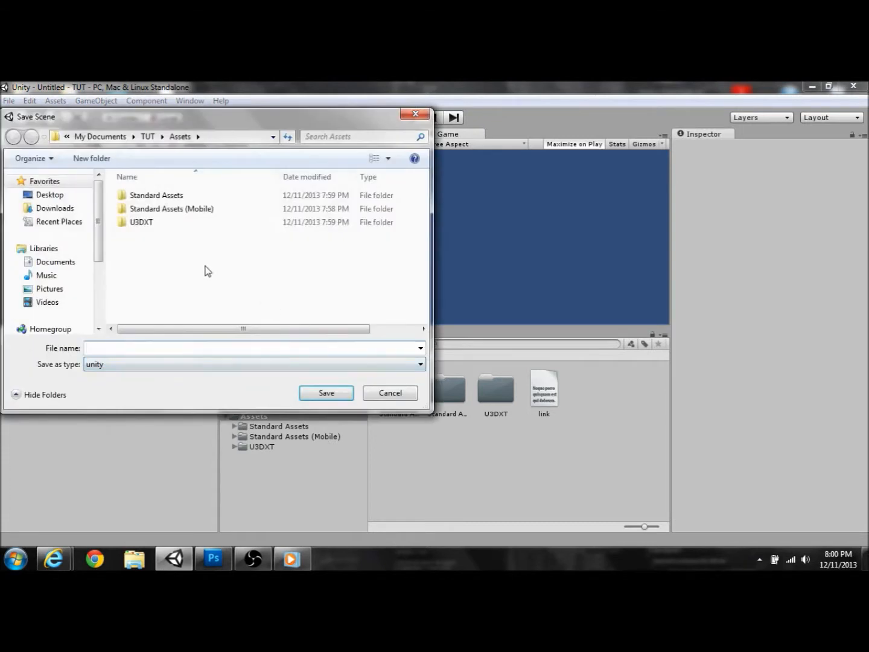
Step: Create a new folder named Scenes under Assets
right_click(207, 271)
mouse_move(259, 402)
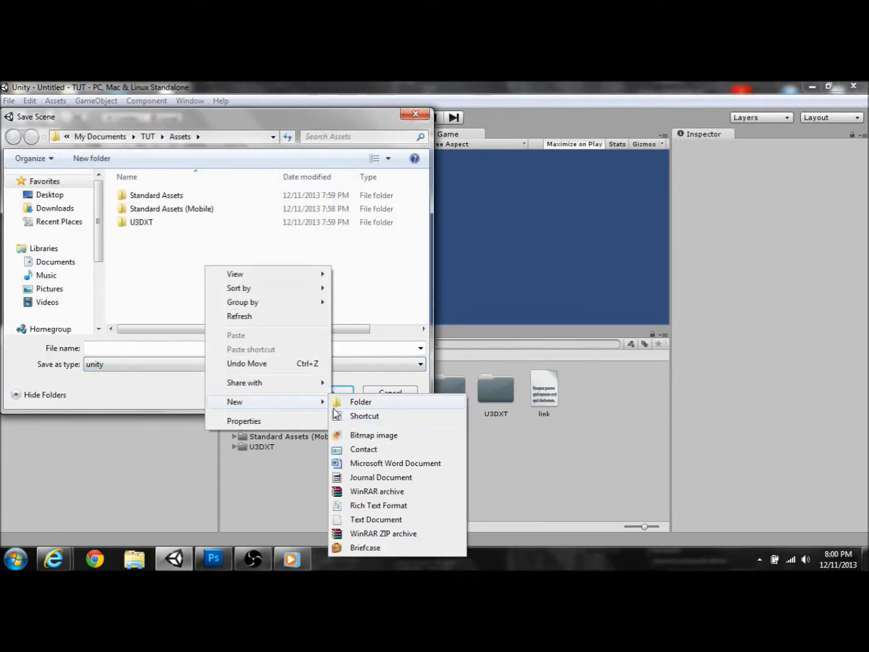
click(346, 404)
text(Sc)
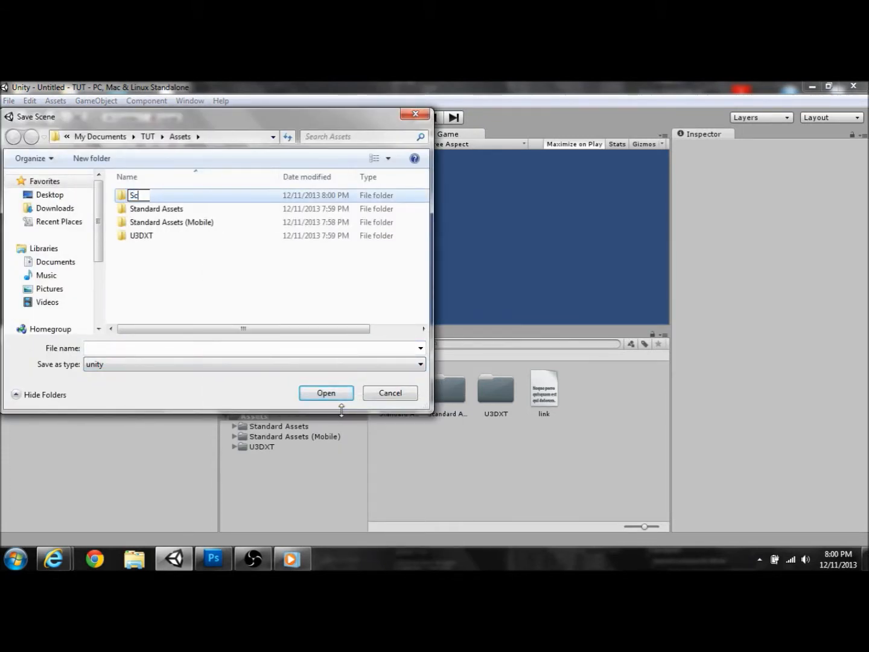
text(nce)
key(BackSpace)
key(BackSpace)
key(BackSpace)
text(cenes)
key(Return)
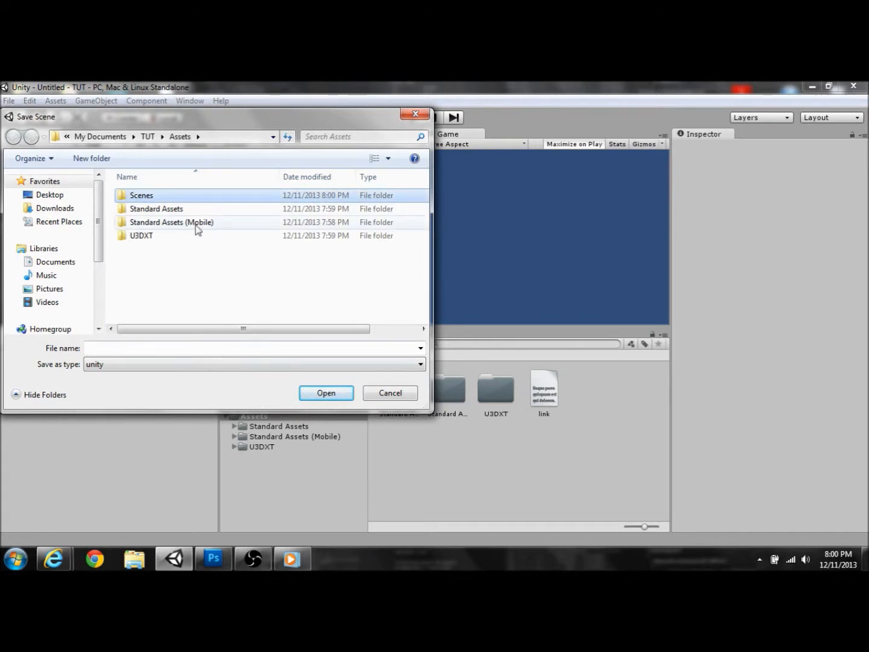
Step: Save the scene as TitleScreen inside the Scenes folder
key(Return)
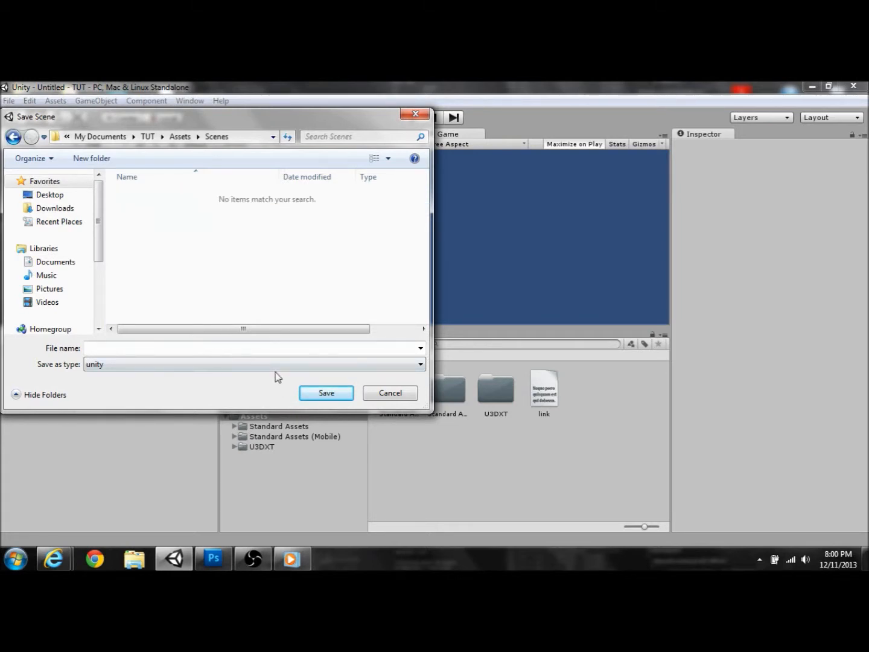
click(260, 349)
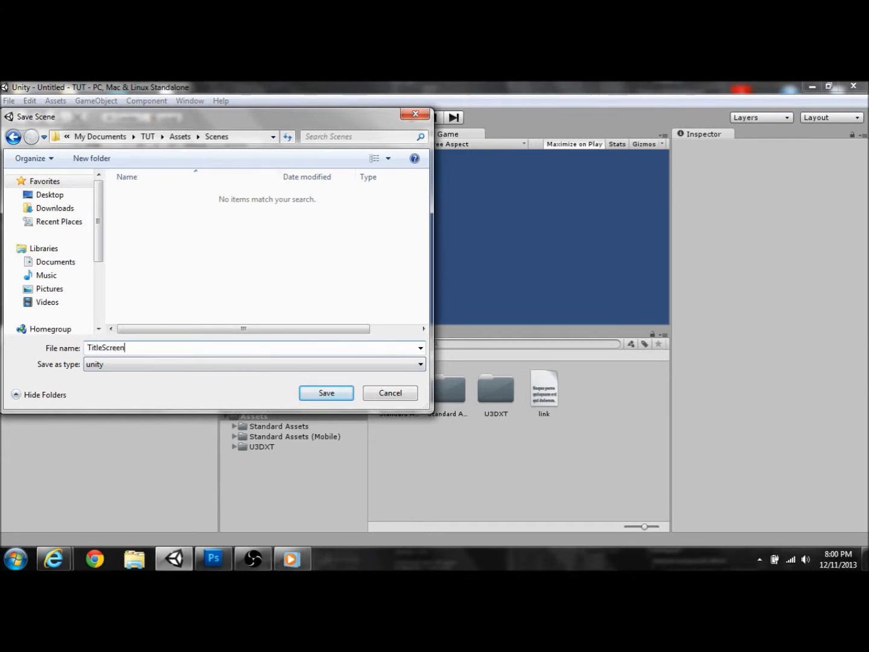
click(329, 394)
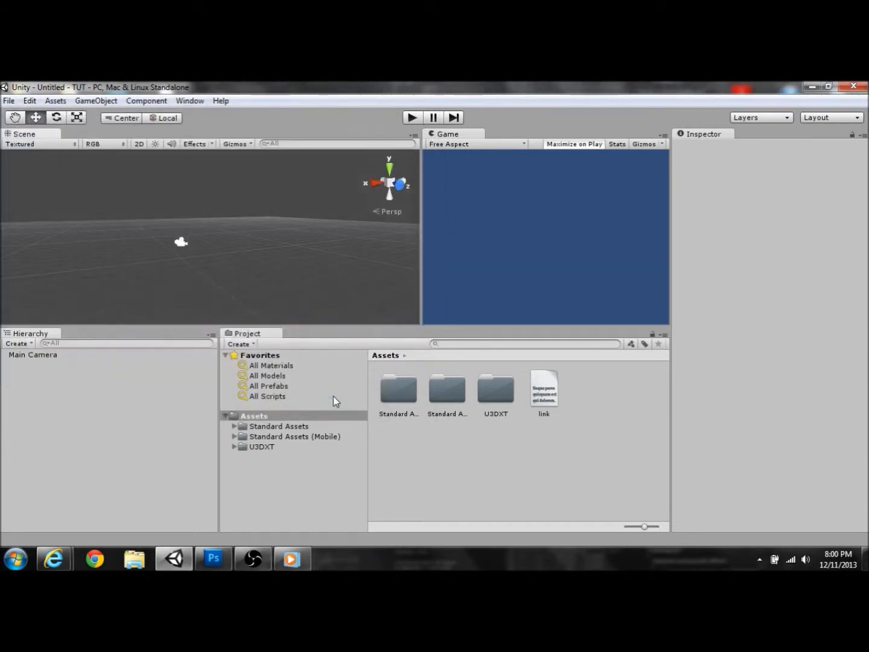
Step: Add a Terrain to the TitleScreen scene via GameObject > Create Other
alt+drag(245, 242, 236, 331)
click(96, 100)
mouse_move(168, 129)
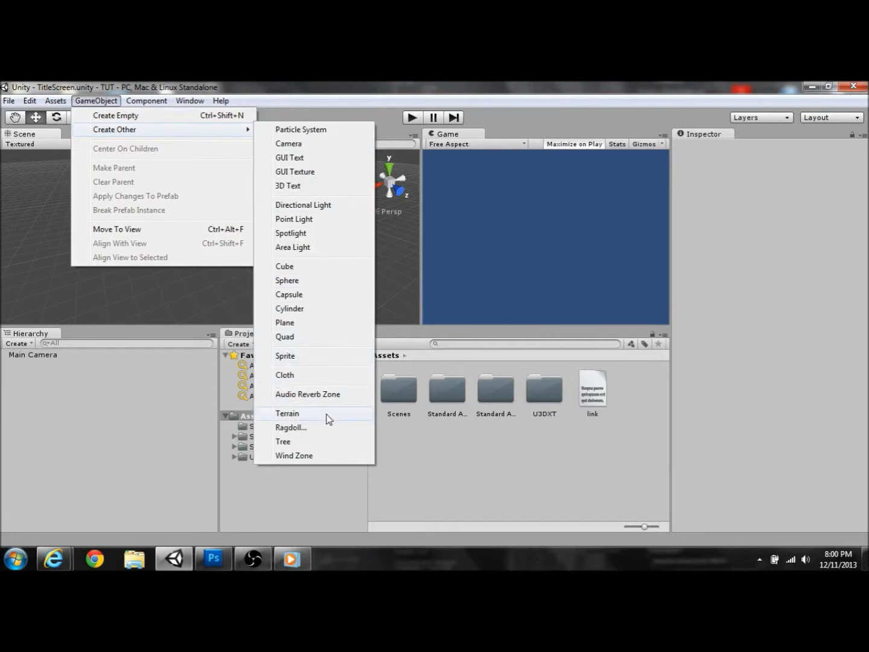
click(328, 419)
right_drag(133, 254, 426, 309)
Step: Delete the Terrain from the Hierarchy and switch to Photoshop's RC3D TitleScreen.psd
right_click(136, 363)
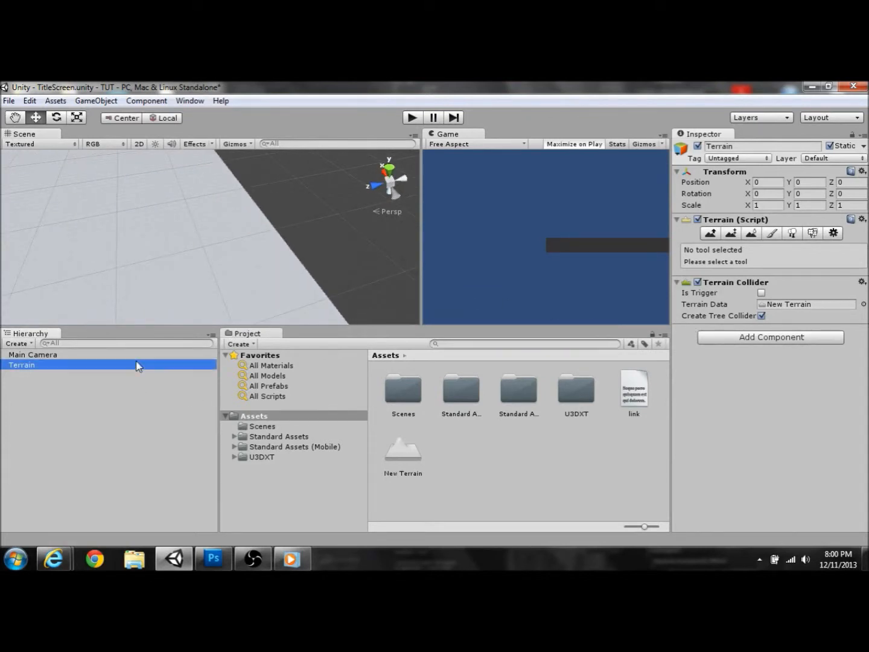
click(167, 430)
right_drag(223, 269, 623, 195)
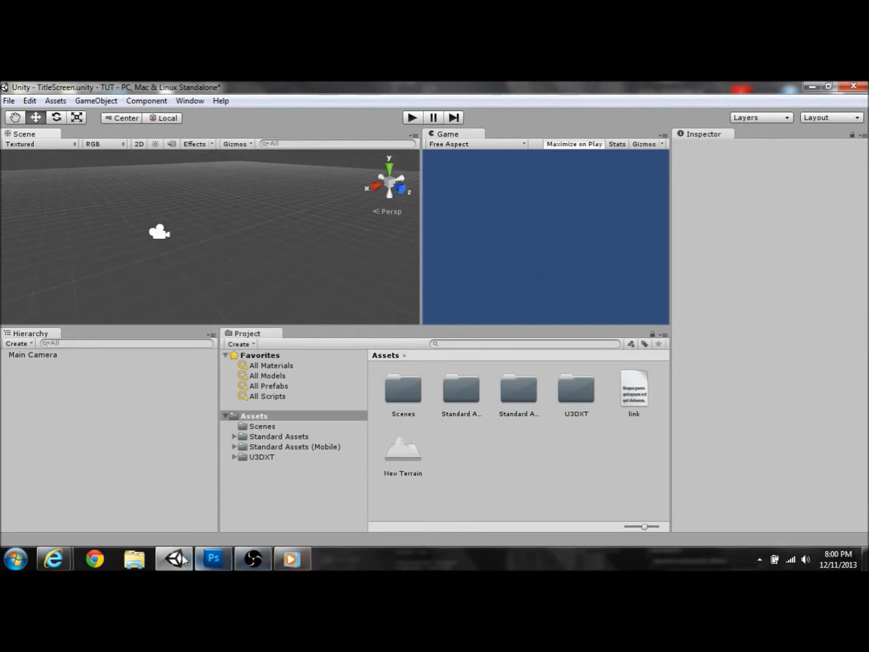
click(213, 558)
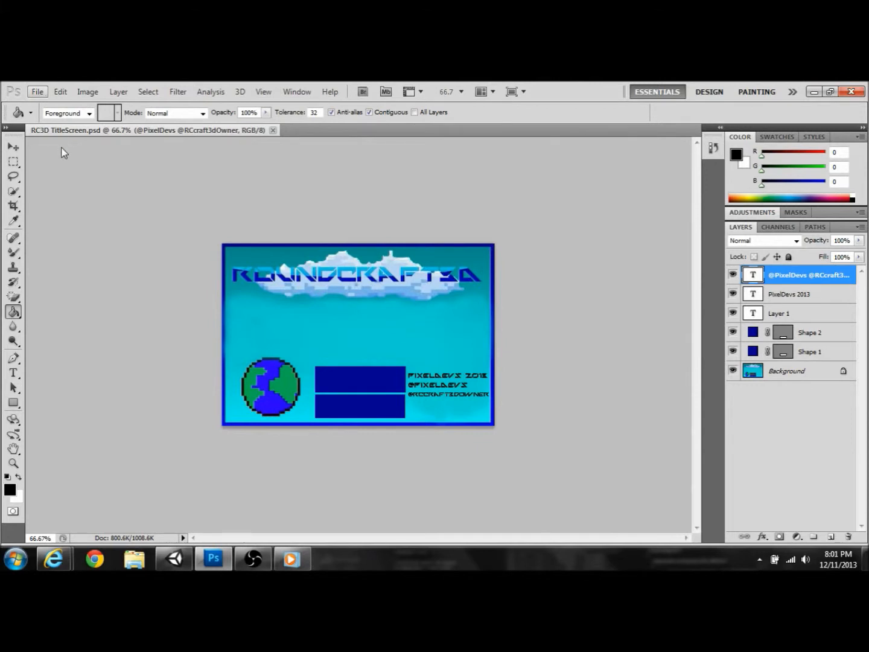
Step: Create a blank Untitled-1 Photoshop document with default settings, then minimize Photoshop
click(37, 91)
click(51, 106)
click(557, 193)
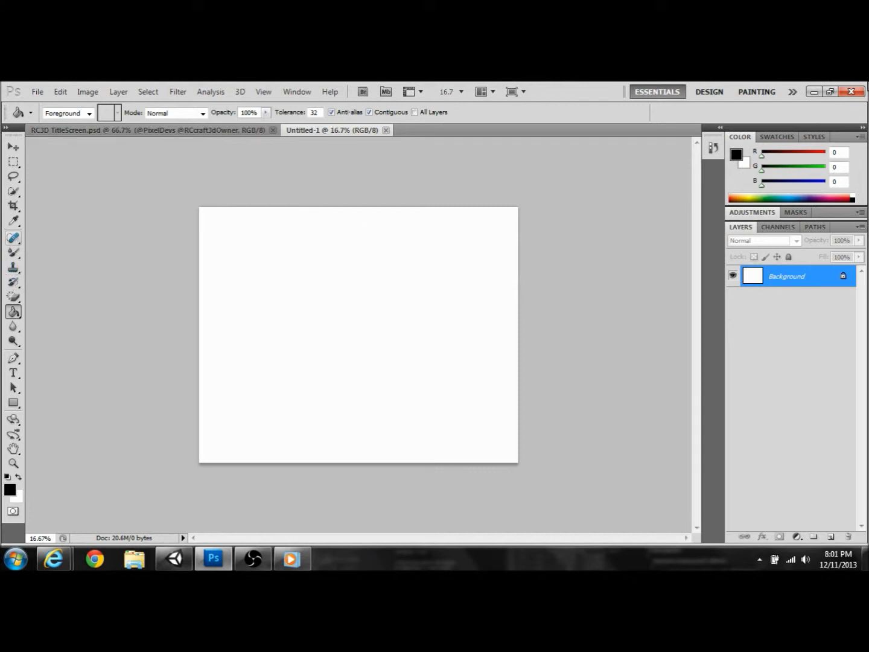
click(814, 90)
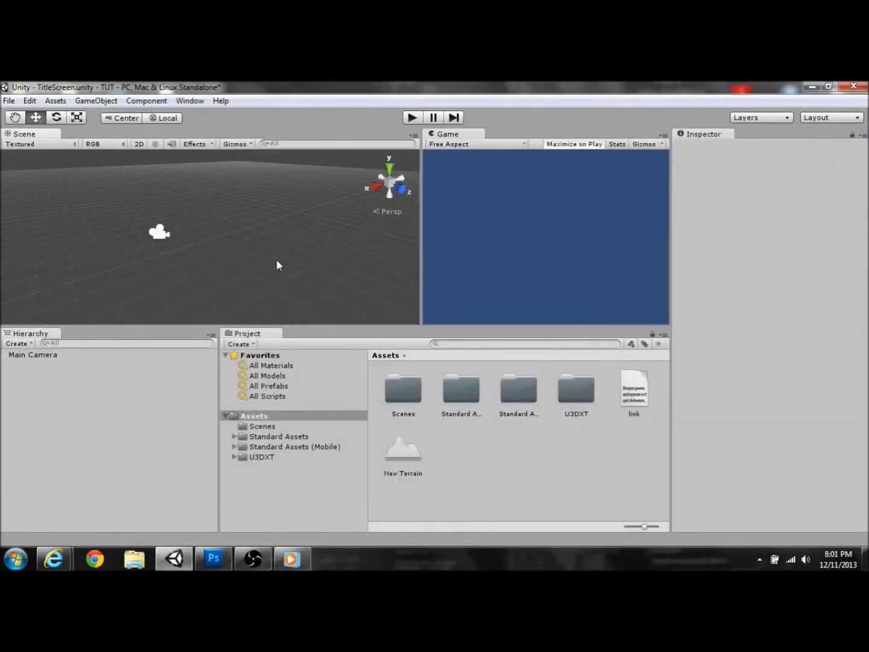
Step: Add a Terrain to the TitleScreen scene again
alt+drag(276, 265, 224, 262)
click(97, 101)
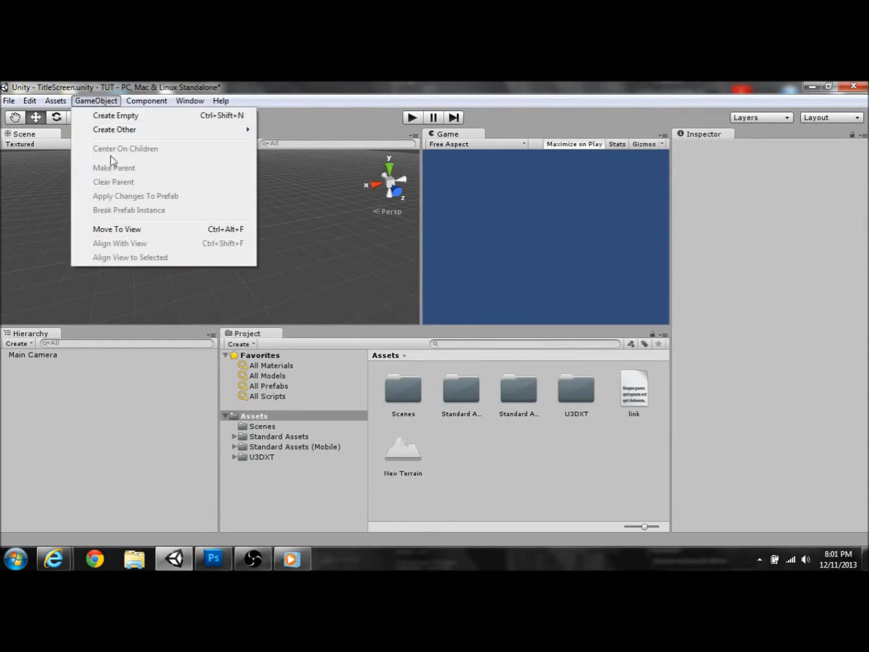
mouse_move(164, 132)
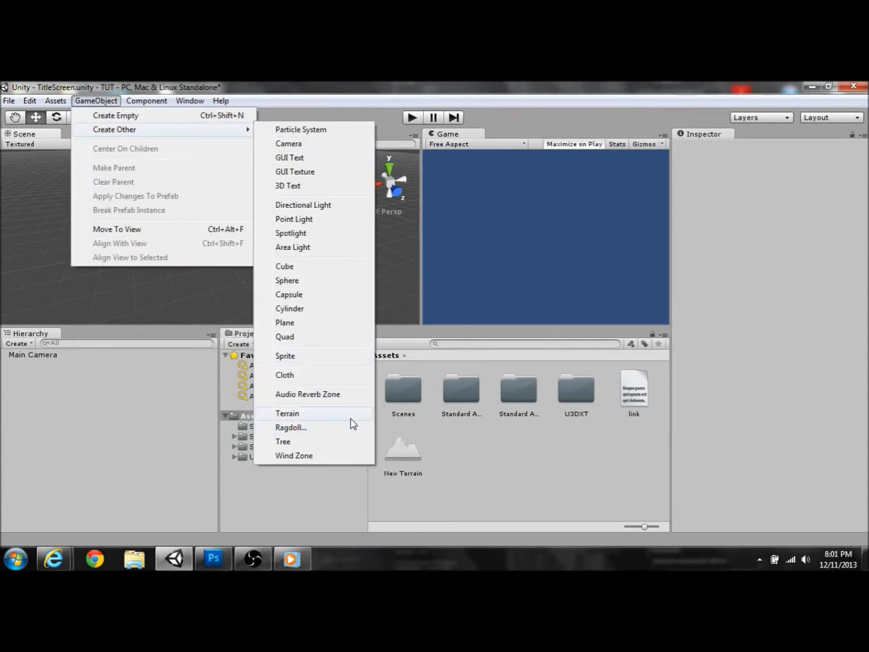
click(352, 418)
alt+drag(316, 247, 639, 221)
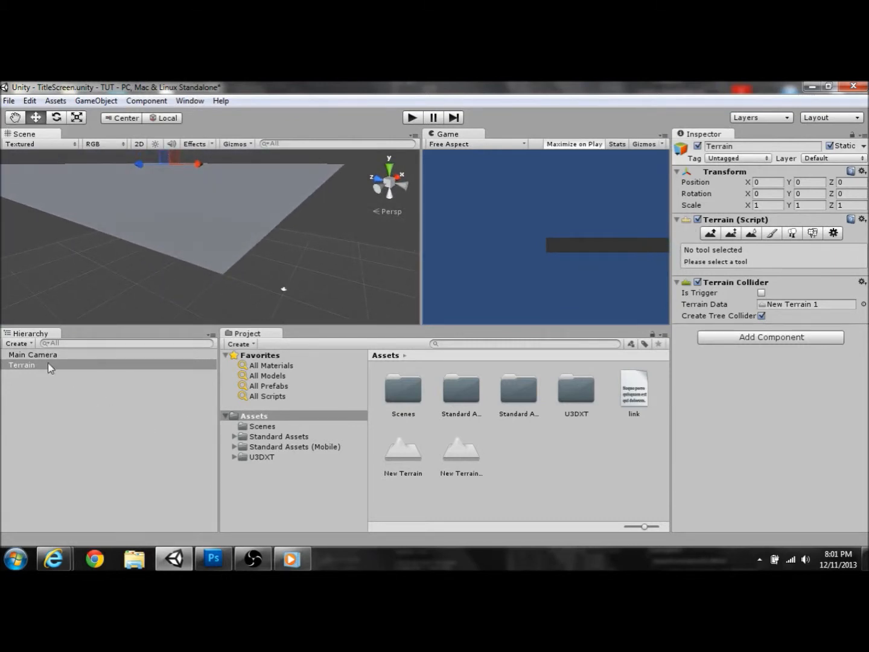
Step: Set the Terrain's Position Y and Z to 0 in the Inspector
click(34, 365)
mouse_move(35, 351)
mouse_down()
mouse_move(29, 366)
mouse_move(26, 355)
mouse_up()
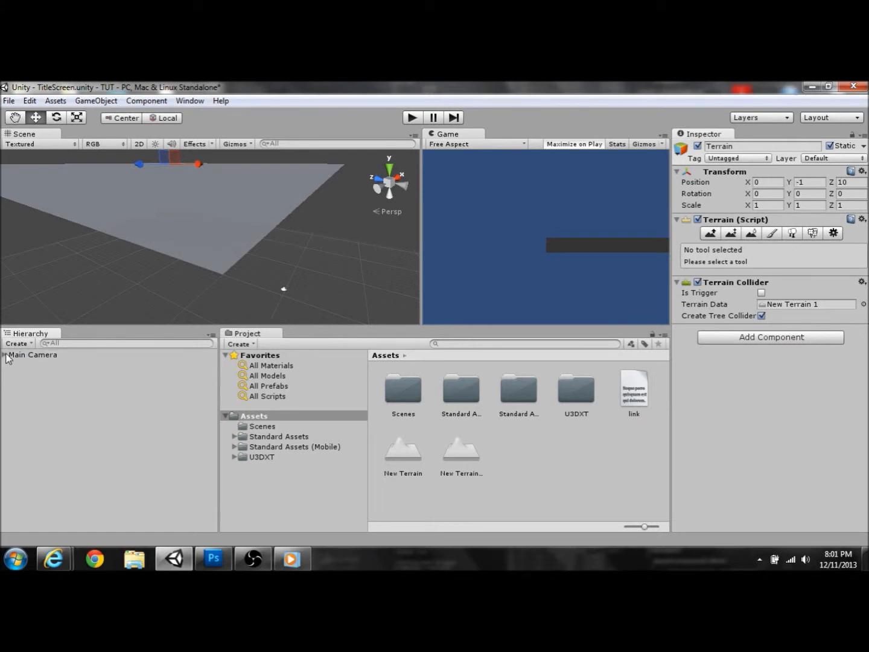
click(31, 366)
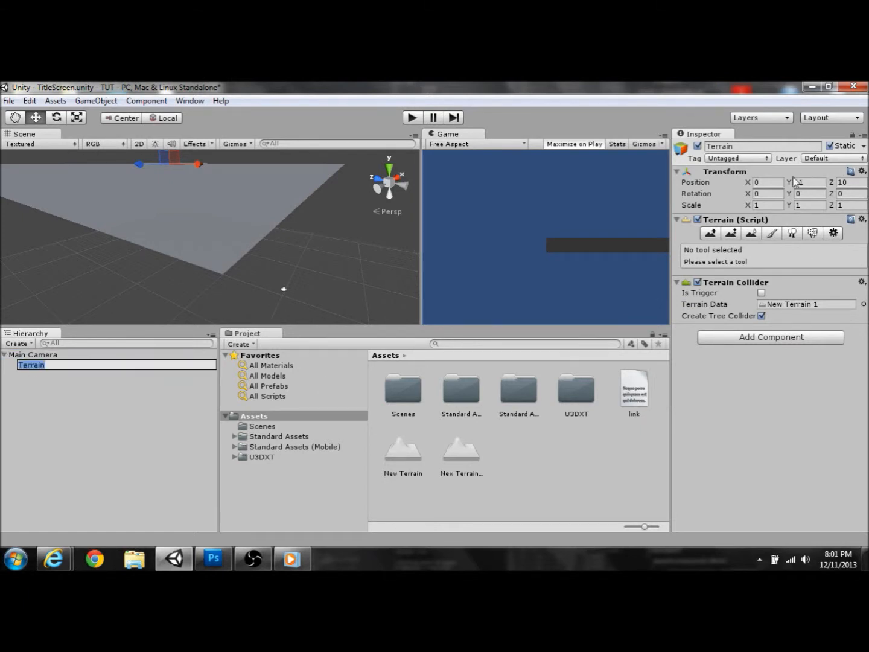
click(814, 184)
text(0)
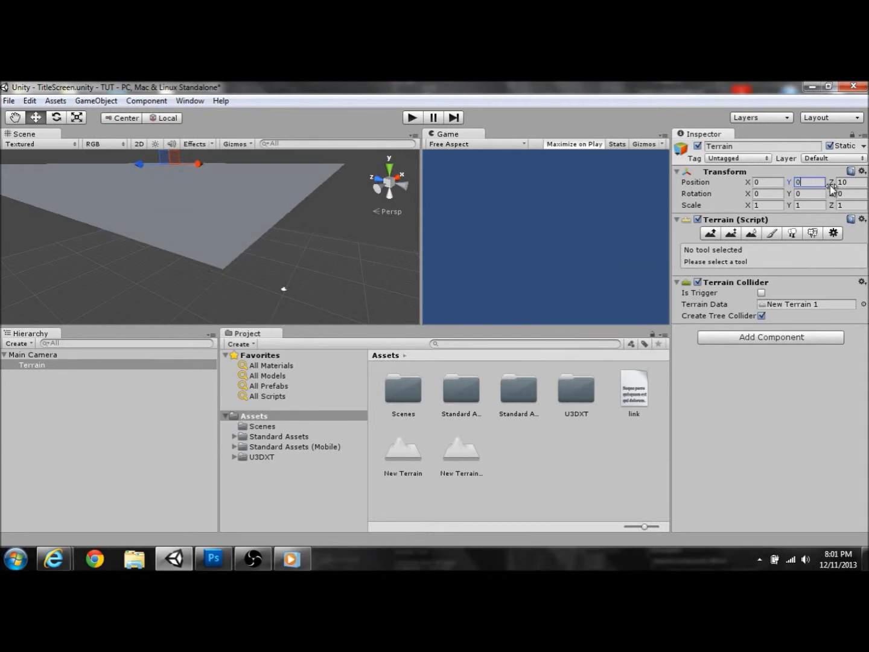
click(849, 182)
text(0)
right_drag(351, 222, 358, 196)
right_drag(328, 242, 239, 286)
Step: Move Terrain out of Main Camera to the Hierarchy root and set its Y and Z to 0
click(107, 353)
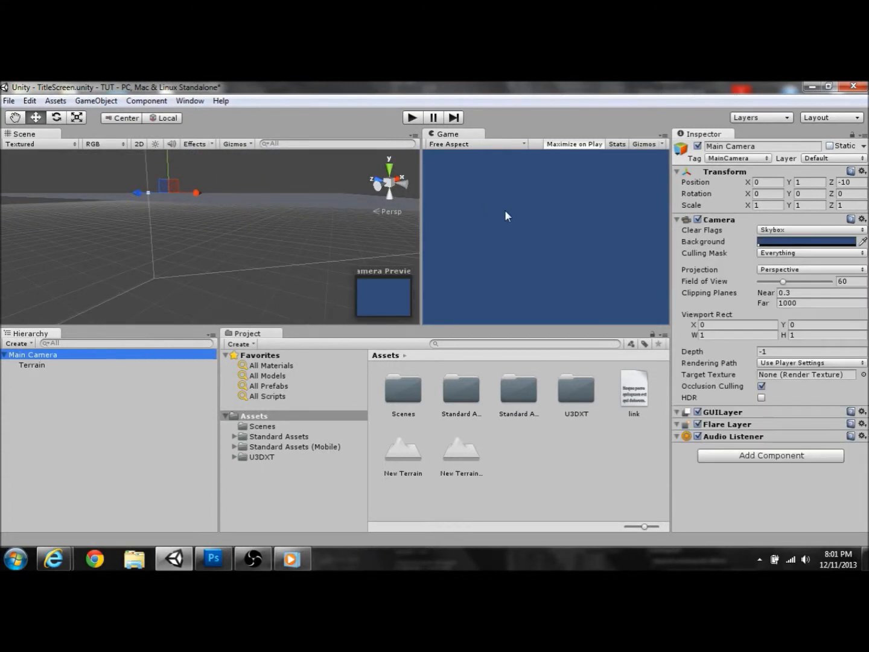
drag(70, 366, 73, 408)
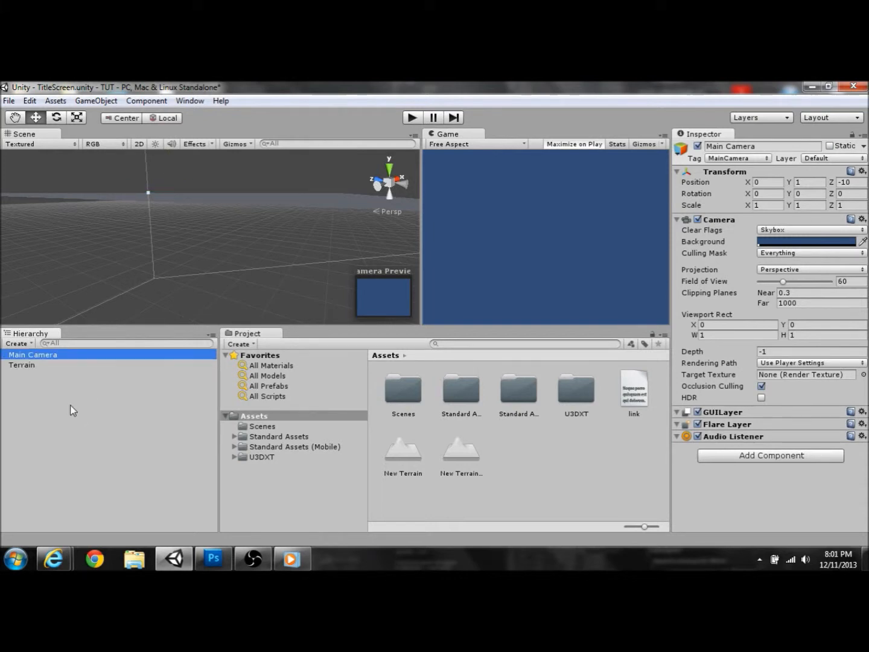
click(73, 366)
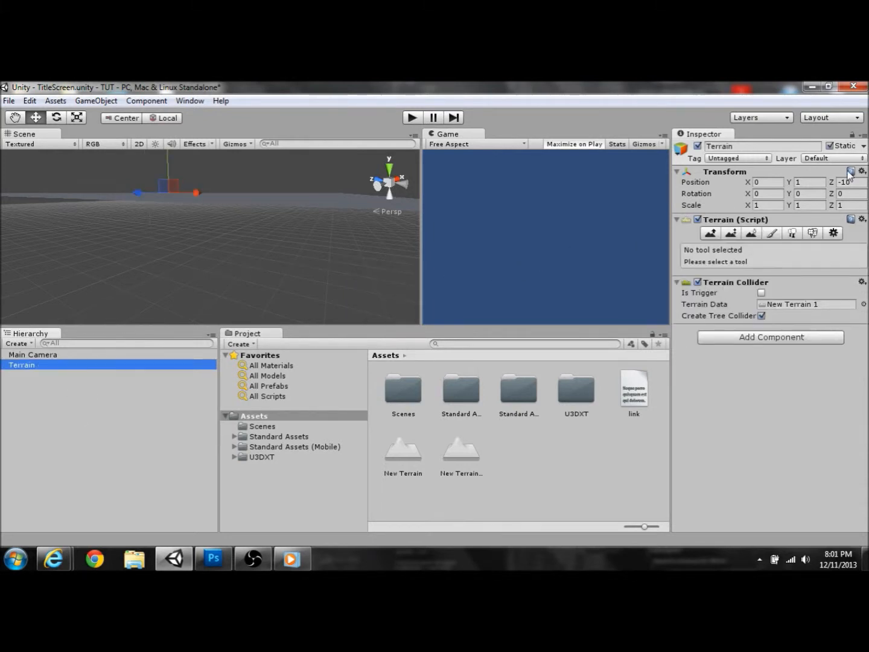
click(805, 182)
text(0)
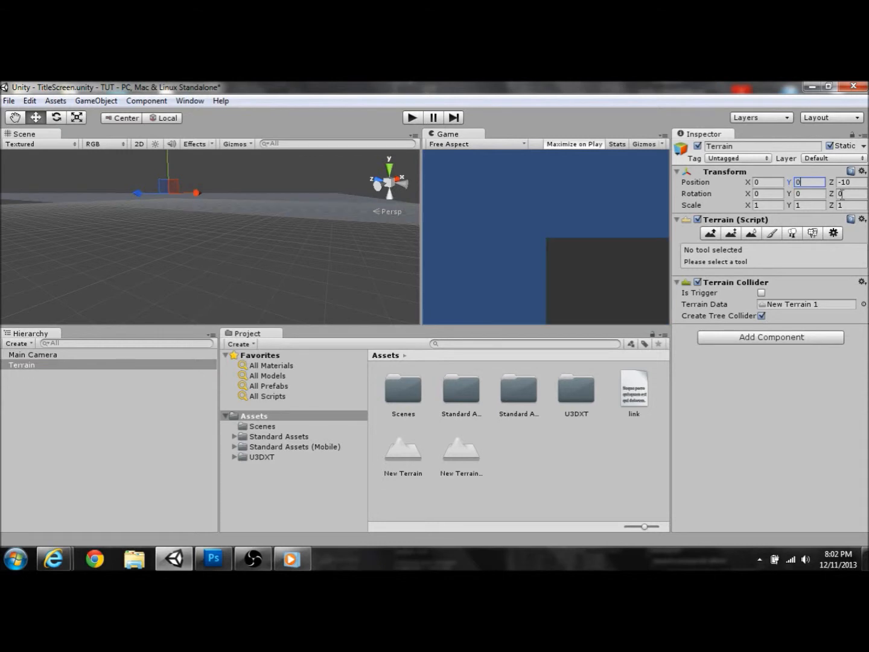
click(851, 181)
text(0)
alt+drag(379, 215, 301, 253)
Step: Raise the Main Camera forward and up to about 0, 5.45, 6.2 above the terrain
click(45, 344)
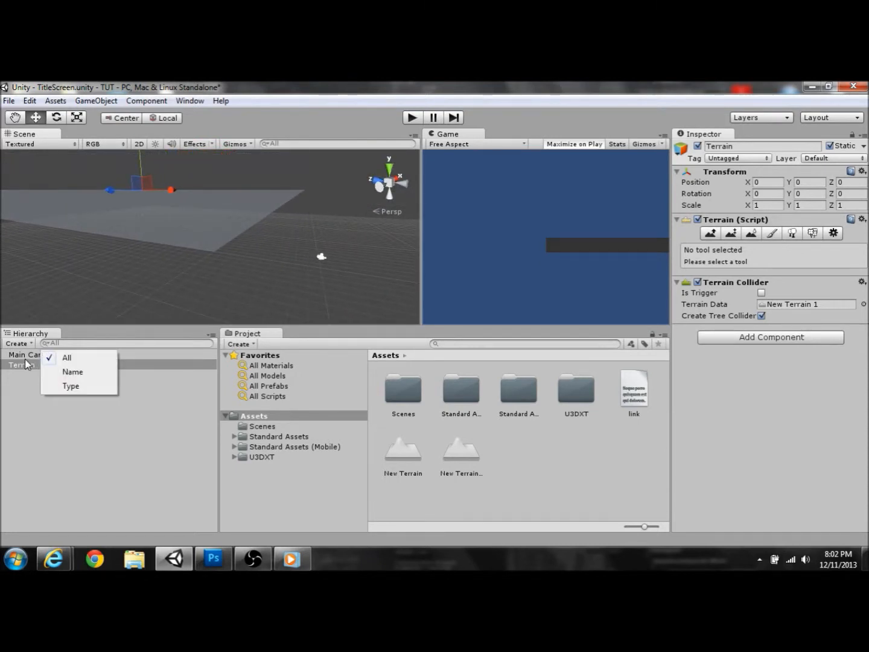
click(25, 357)
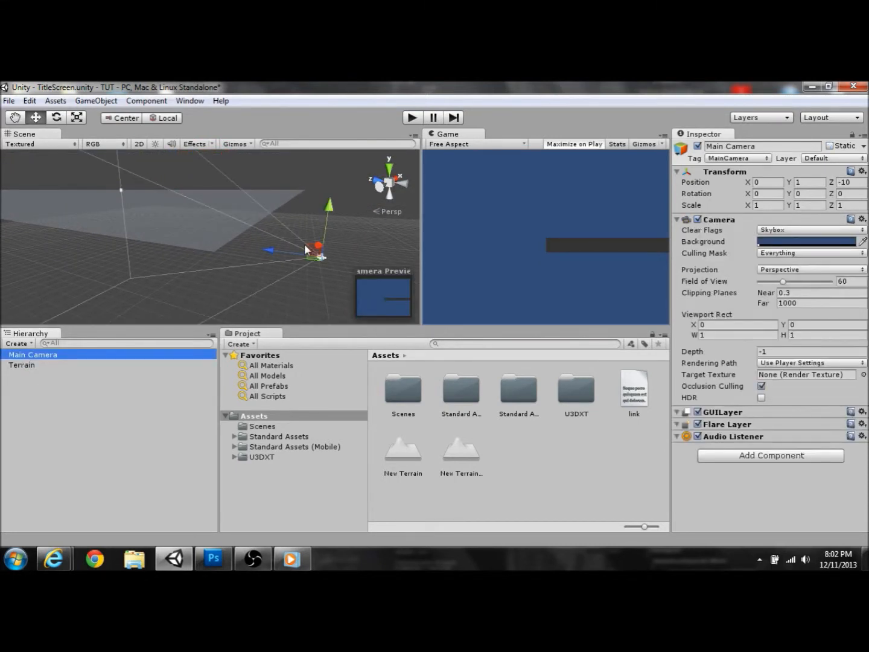
drag(269, 247, 166, 154)
alt+drag(236, 201, 729, 333)
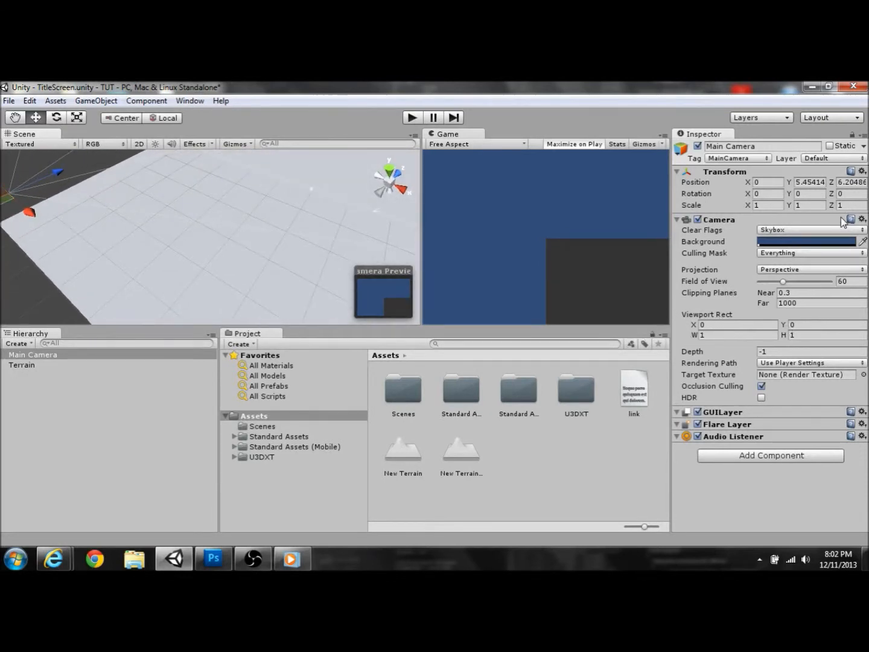
click(109, 367)
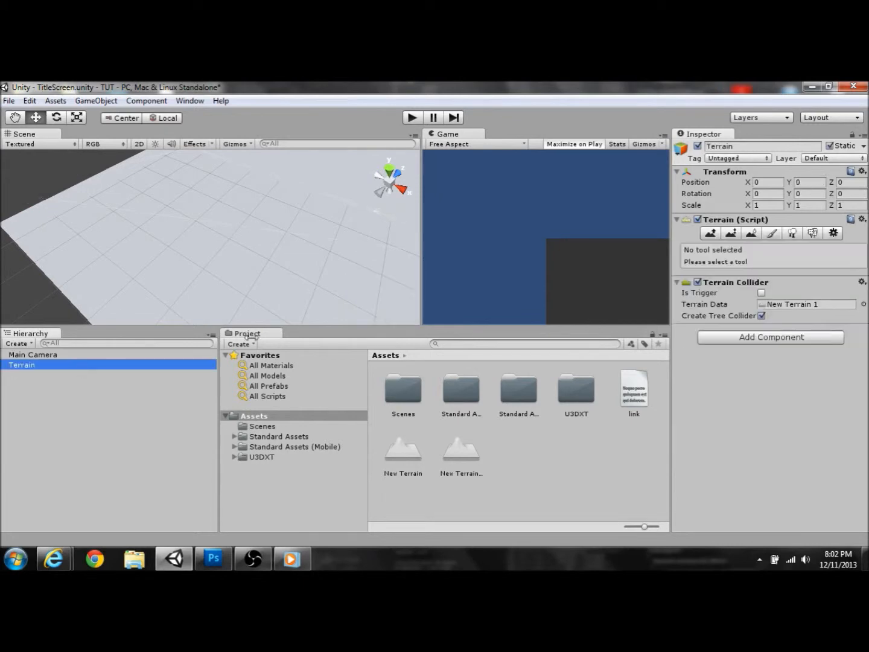
Step: Set Terrain Length and Terrain Width to 100 in the terrain settings
click(834, 234)
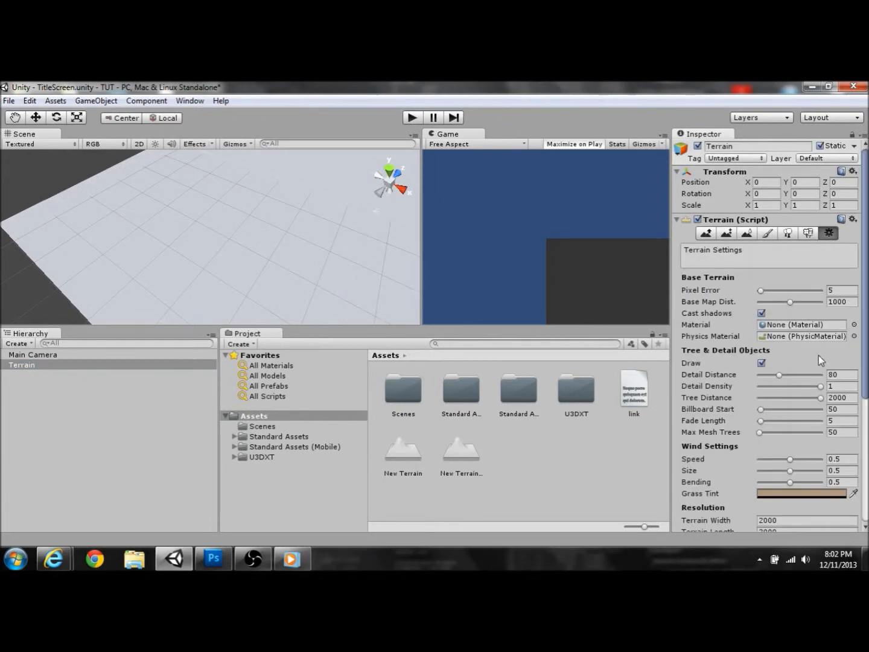
scroll(815, 368, down, 6)
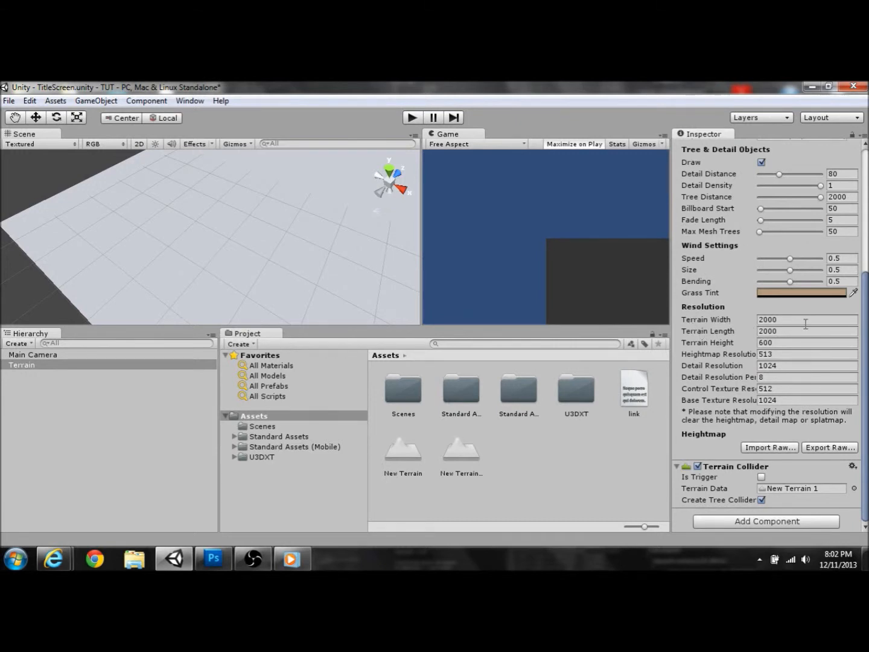
click(801, 331)
text(100)
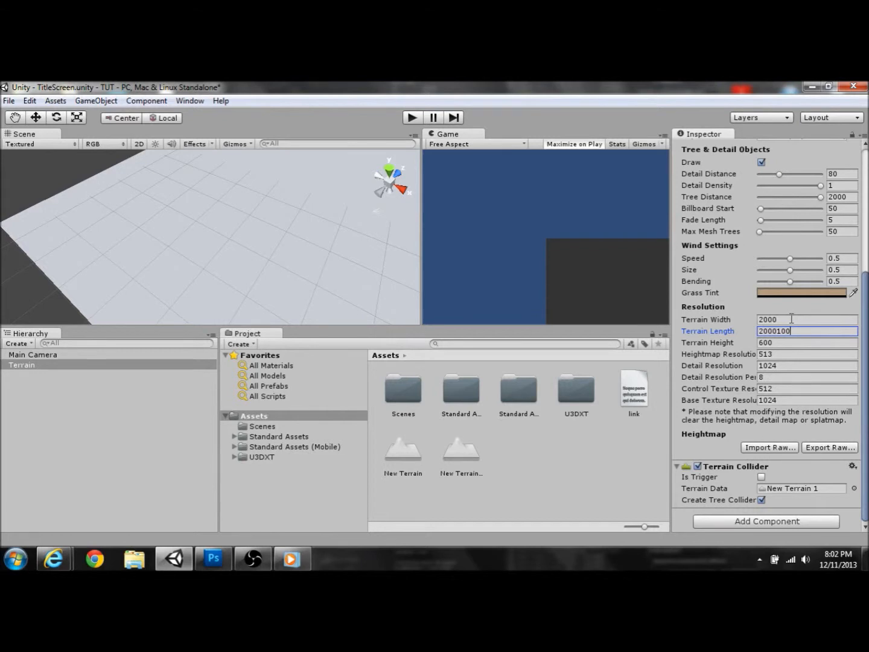
key(BackSpace)
key(BackSpace)
key(BackSpace)
key(BackSpace)
key(BackSpace)
key(BackSpace)
click(793, 319)
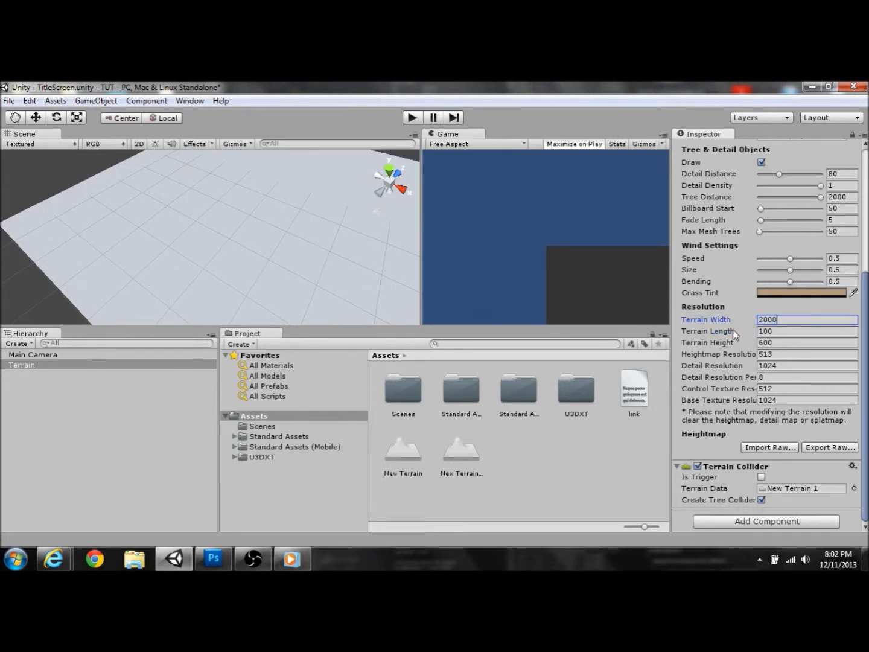
text(1)
alt+drag(305, 194, 426, 204)
Step: Switch the Terrain tool to Paint Texture
right_click(405, 210)
click(292, 266)
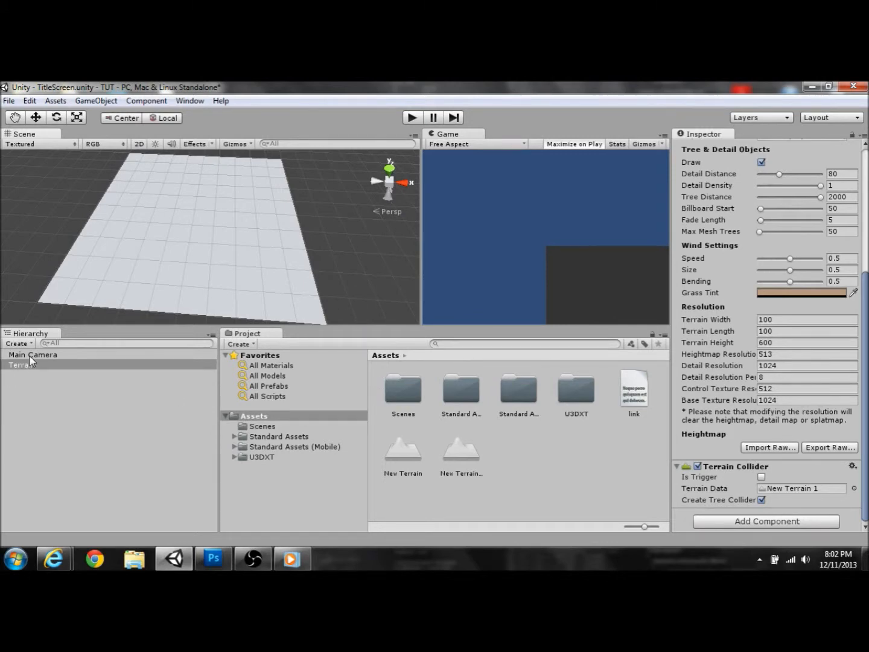
scroll(799, 248, up, 6)
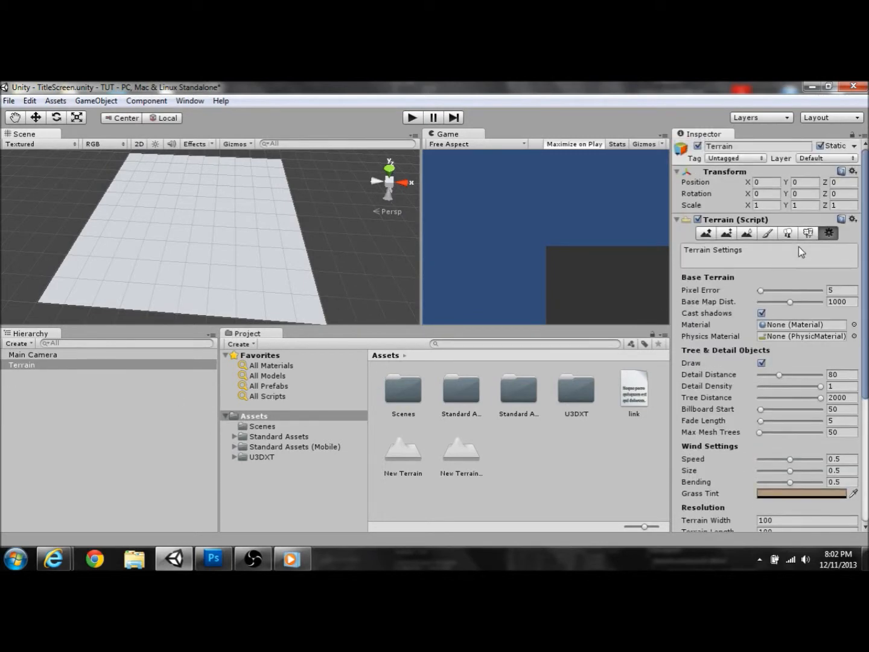
click(711, 234)
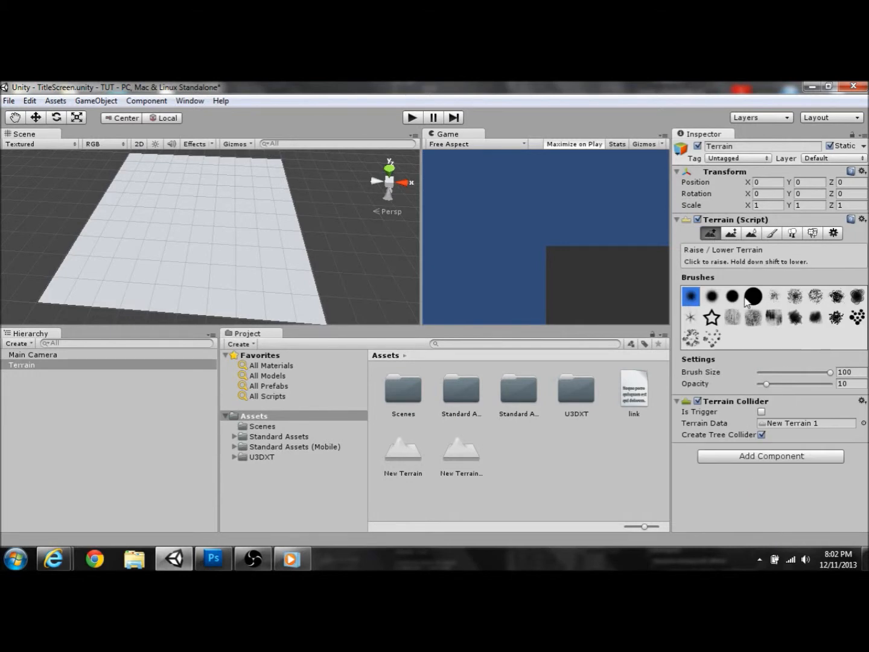
click(780, 239)
Step: Add a grass texture from the texture picker so it covers the whole terrain
click(812, 389)
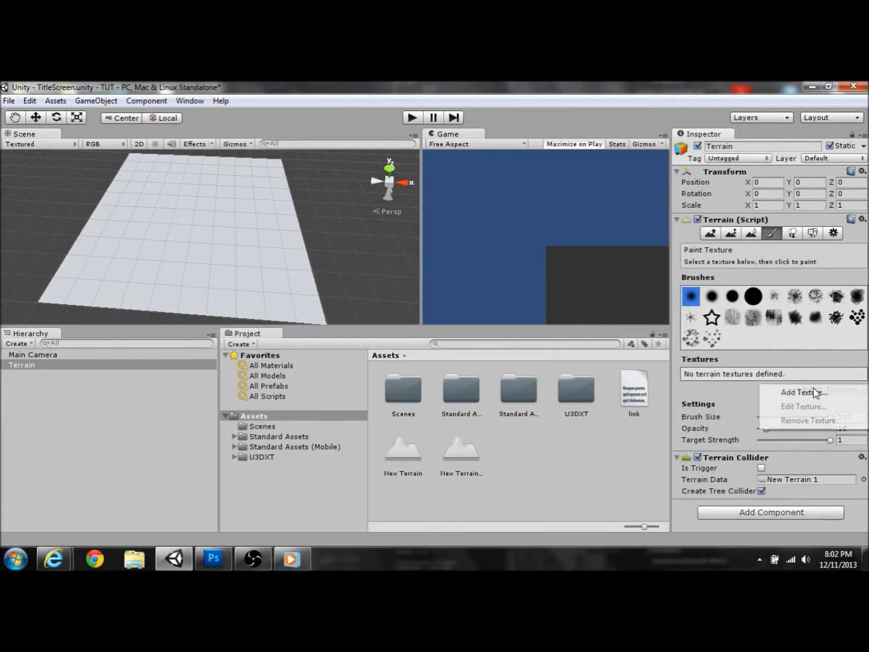
click(799, 395)
click(74, 161)
scroll(70, 227, down, 10)
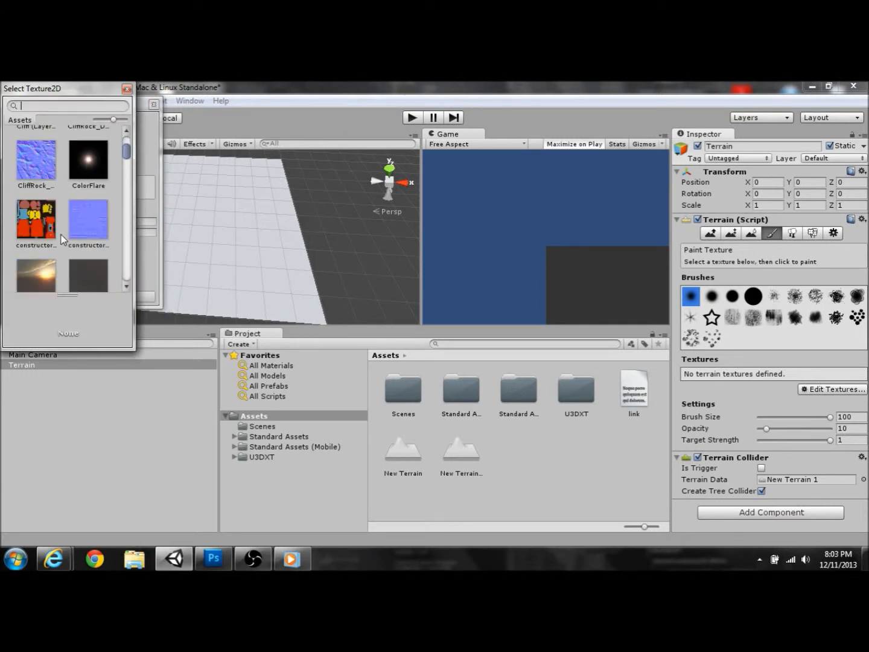
scroll(63, 240, down, 10)
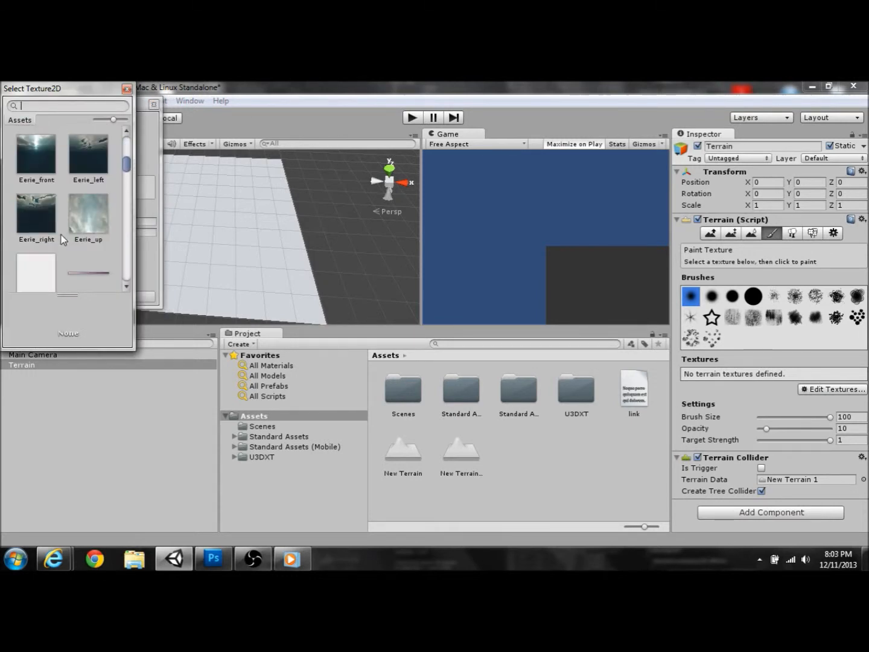
scroll(58, 238, down, 6)
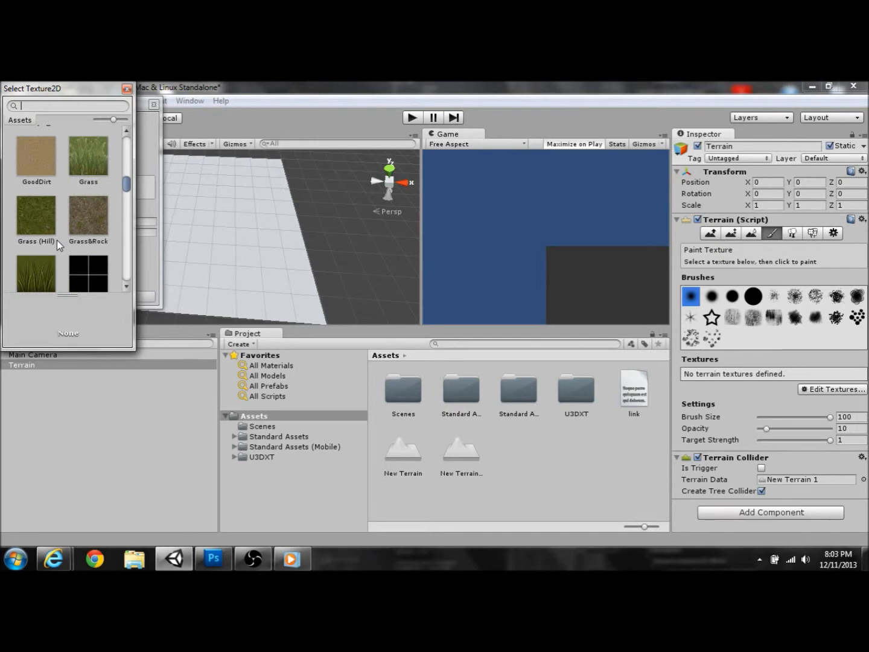
double_click(57, 240)
click(120, 296)
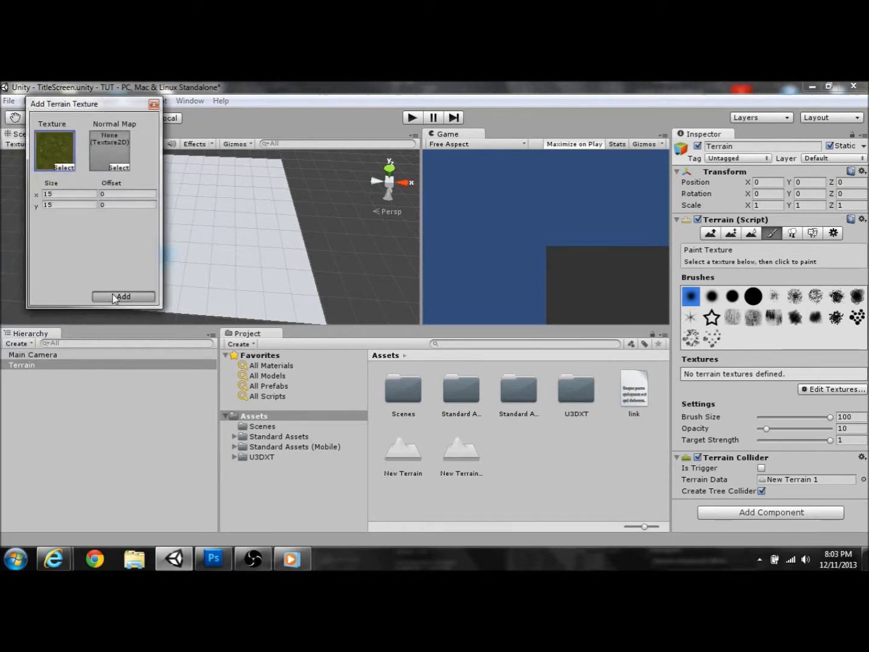
alt+drag(344, 226, 300, 222)
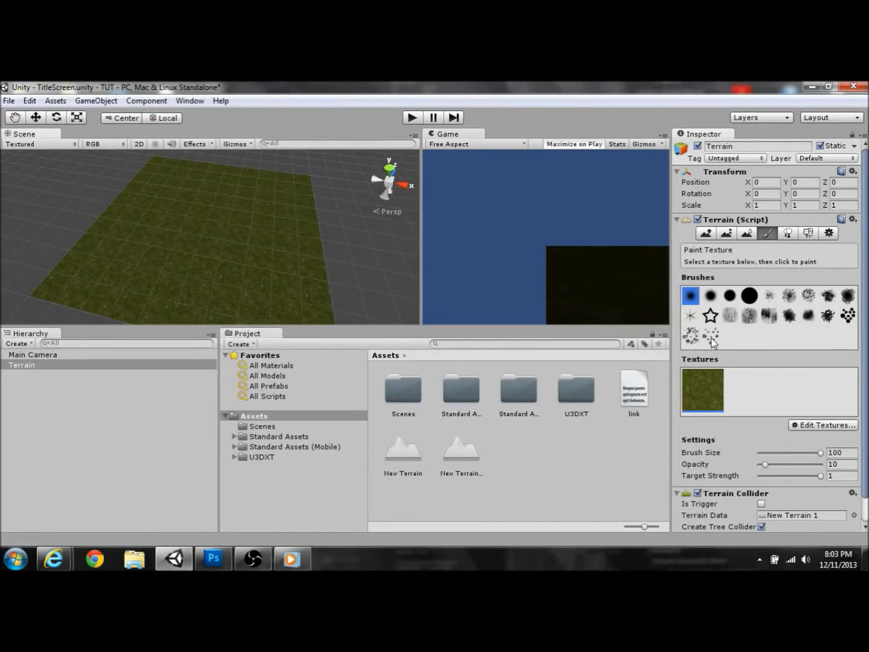
Step: Sculpt a curving ridge toward the near edge with the soft round Raise / Lower brush (size 100, opacity 10)
click(847, 316)
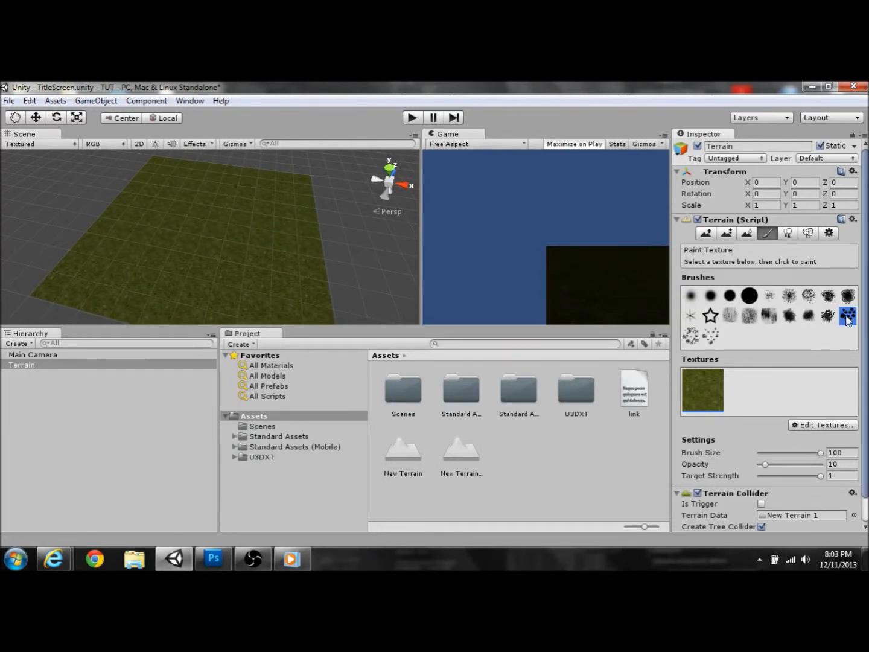
click(692, 295)
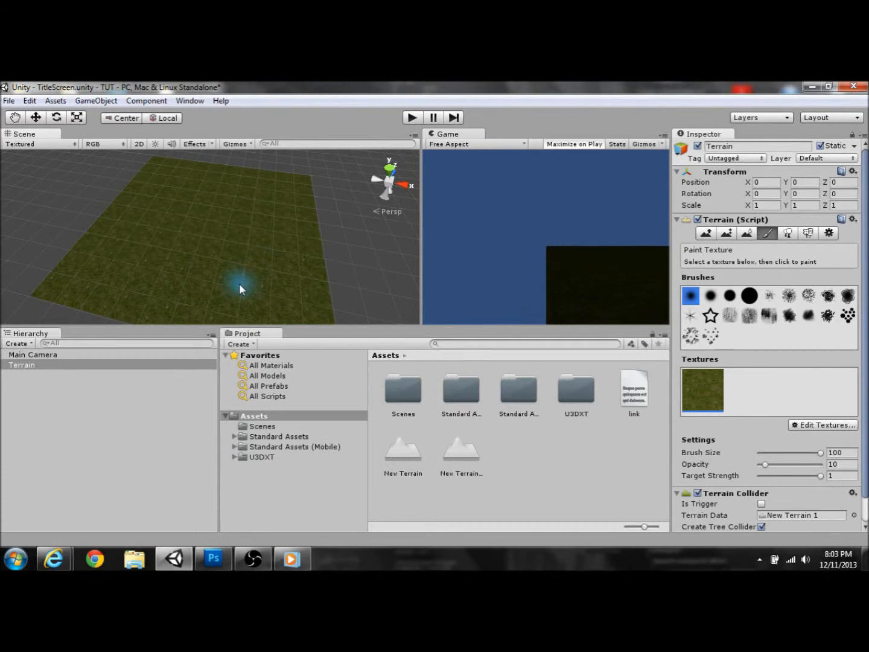
right_drag(281, 224, 272, 236)
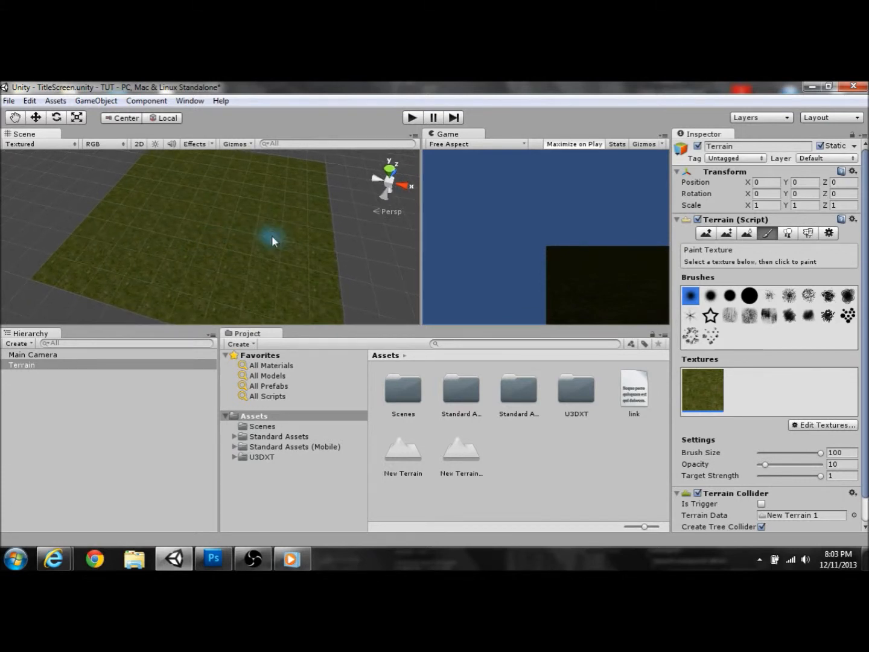
click(707, 233)
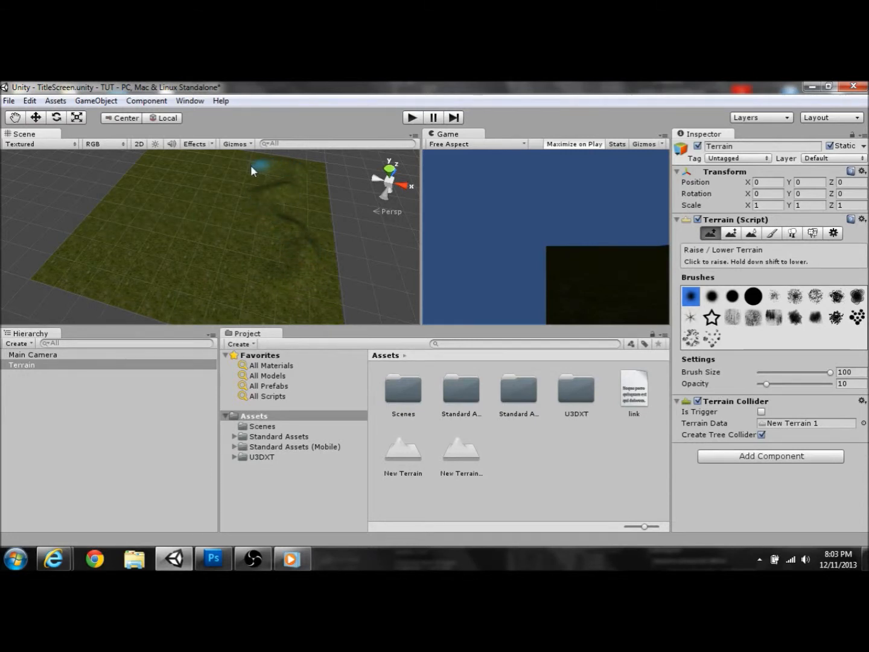
drag(172, 210, 133, 225)
mouse_move(123, 267)
mouse_down()
mouse_move(184, 292)
mouse_move(269, 294)
mouse_move(211, 297)
mouse_move(144, 277)
mouse_up()
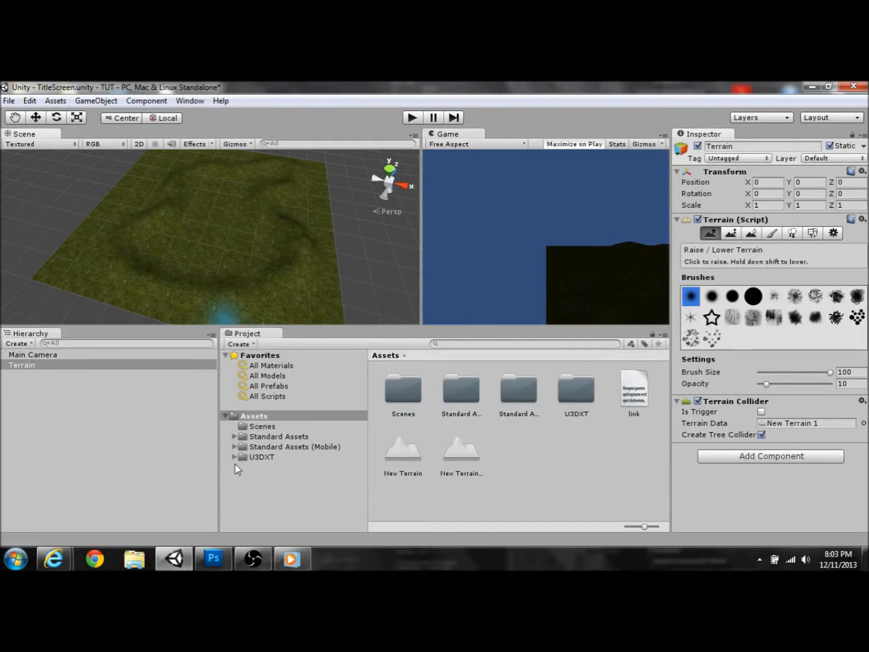
click(233, 448)
Step: Place the Nighttime Simple Water prefab from Standard Assets' Water (Basic) folder into the scene
click(234, 448)
click(234, 437)
scroll(265, 491, down, 3)
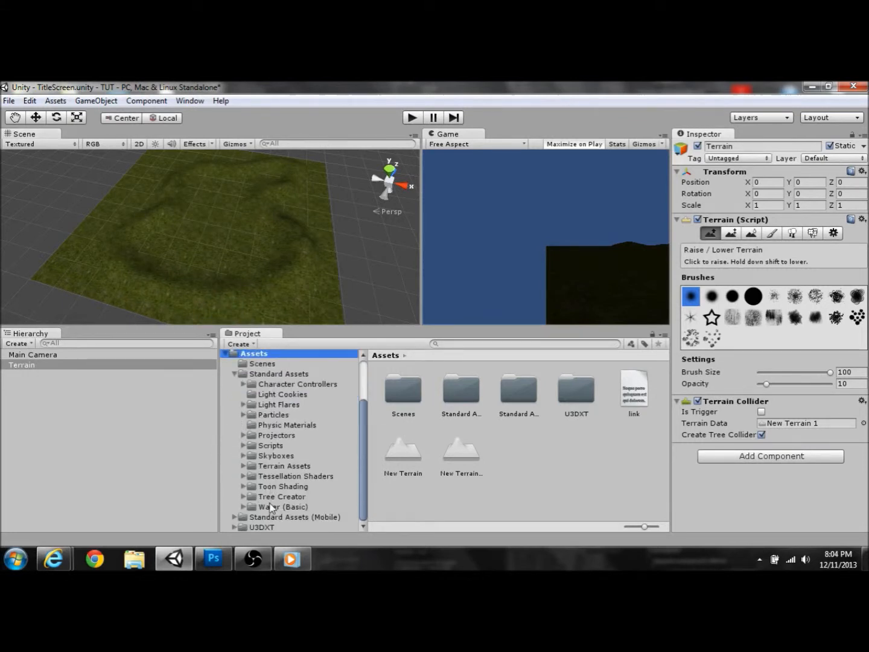
click(270, 508)
drag(493, 394, 215, 241)
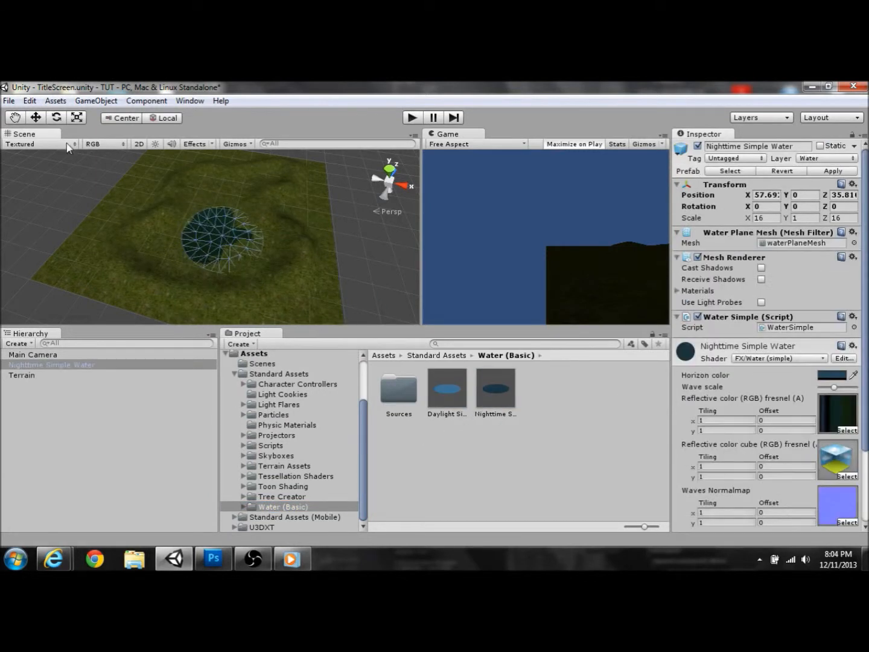
Step: Raise the water plane to Y 1.034 and scale it to about 44 by 58 over the terrain
click(37, 120)
drag(225, 198, 221, 198)
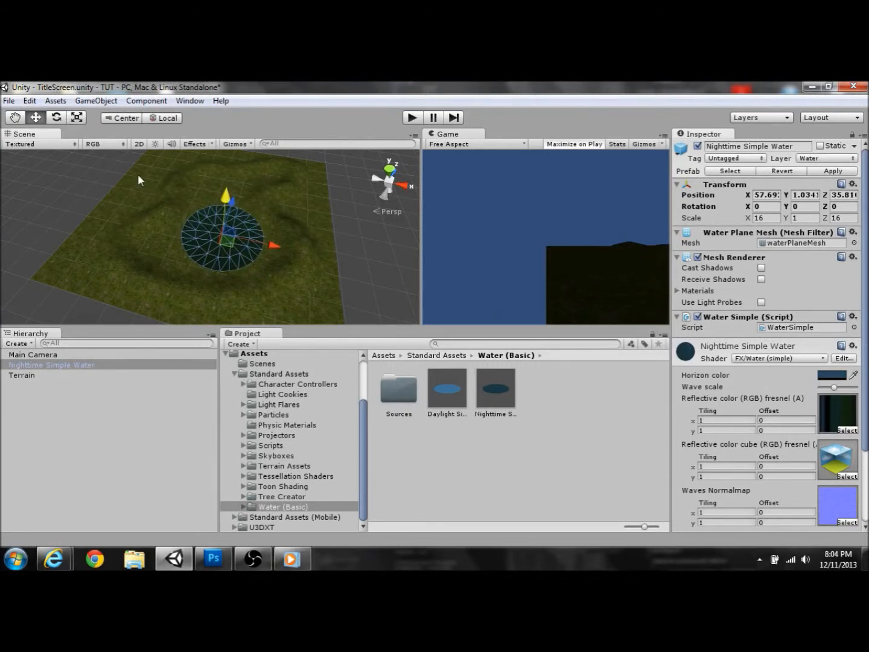
click(76, 117)
drag(271, 243, 356, 273)
drag(235, 202, 300, 111)
alt+drag(329, 262, 208, 270)
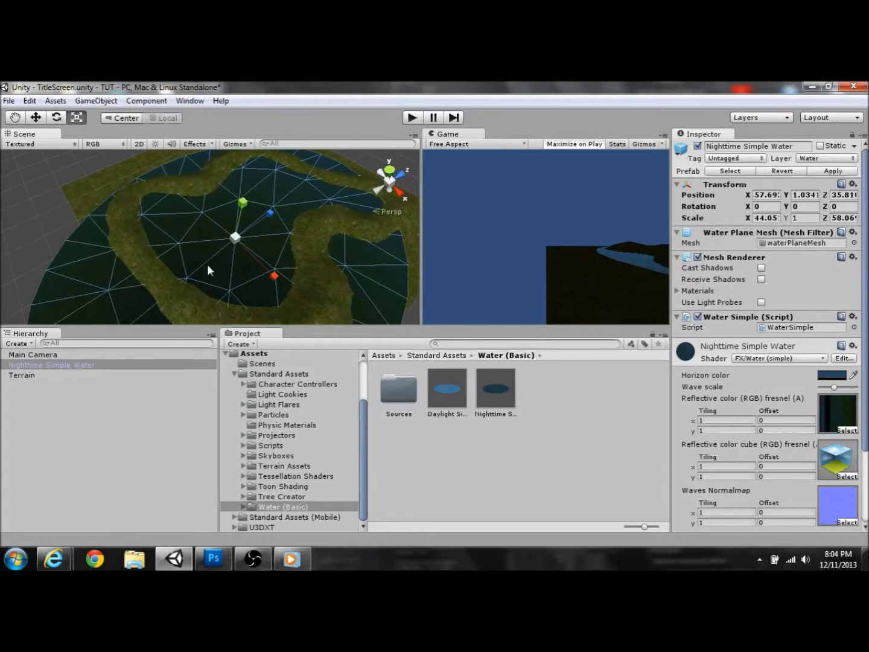
Step: Raise a small round island in the water using the Terrain's Raise / Lower tool
click(103, 376)
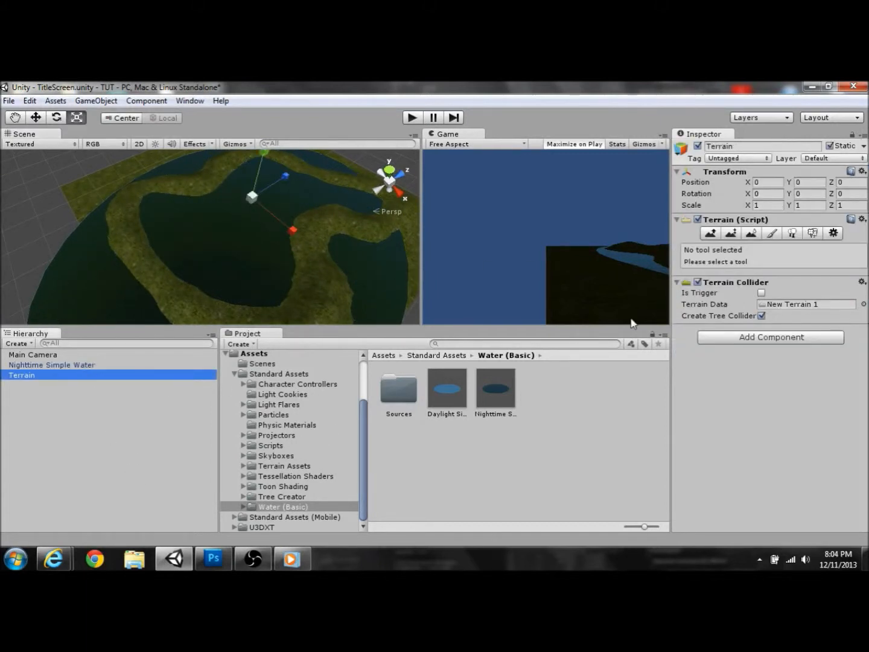
click(706, 237)
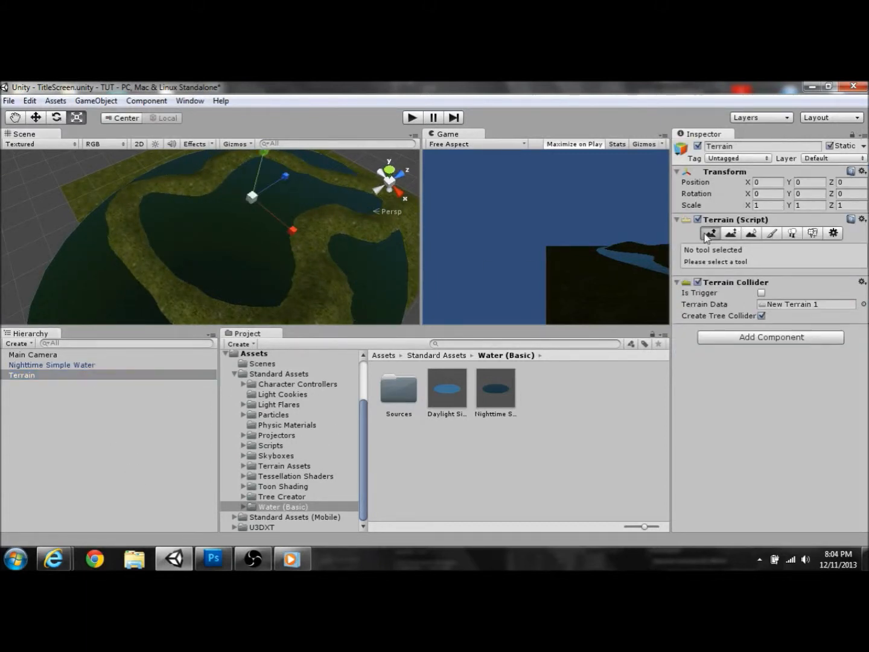
click(230, 235)
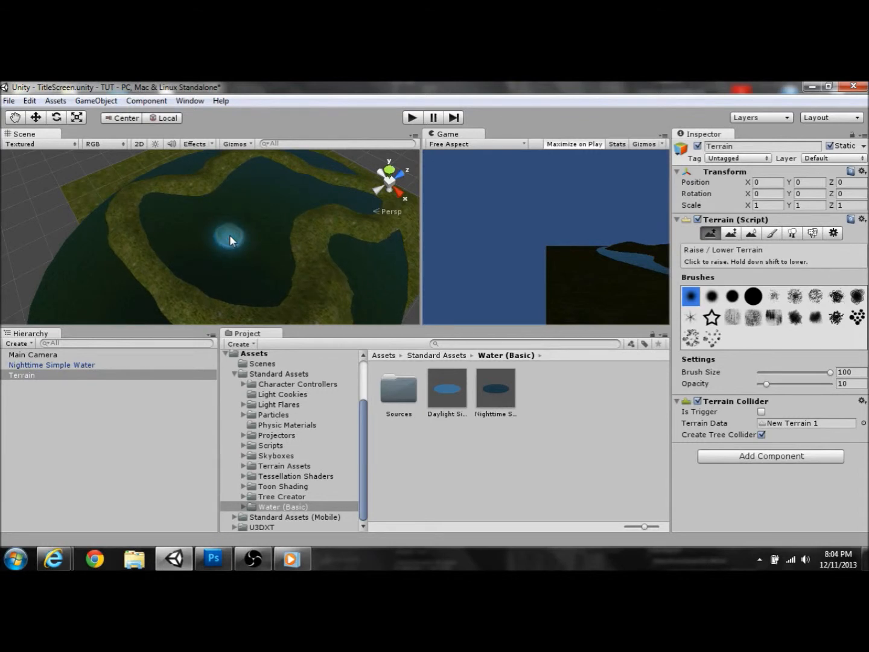
right_drag(323, 250, 362, 224)
key(w)
mouse_move(459, 220)
right_down()
mouse_move(363, 258)
mouse_move(404, 278)
mouse_move(271, 277)
mouse_move(255, 260)
mouse_move(260, 269)
mouse_move(350, 290)
mouse_move(405, 293)
mouse_move(460, 281)
mouse_move(406, 210)
mouse_move(426, 173)
mouse_move(429, 196)
right_up()
Step: Create a Hello World 3D Text object via GameObject > Create Other > 3D Text
click(95, 100)
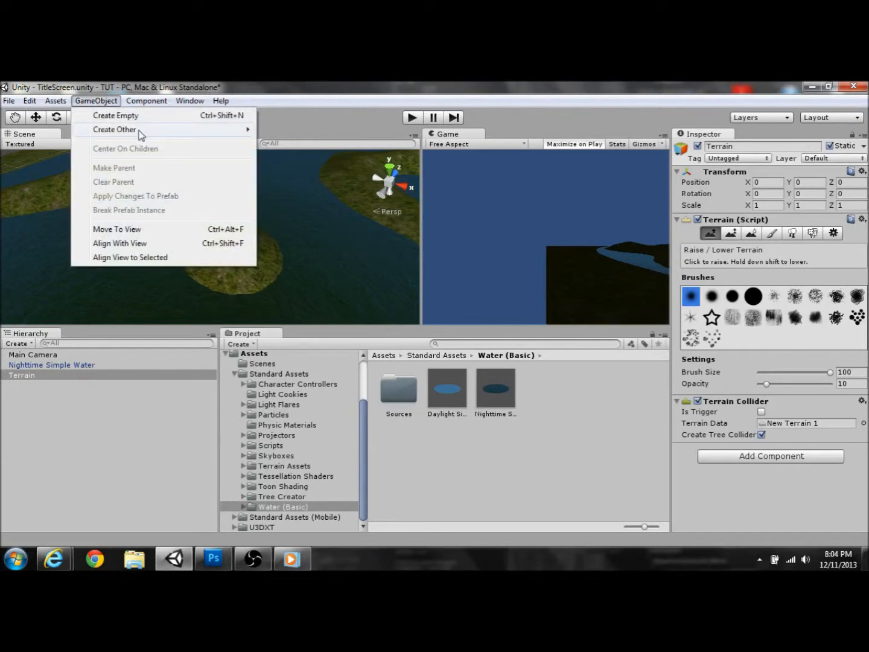
mouse_move(184, 130)
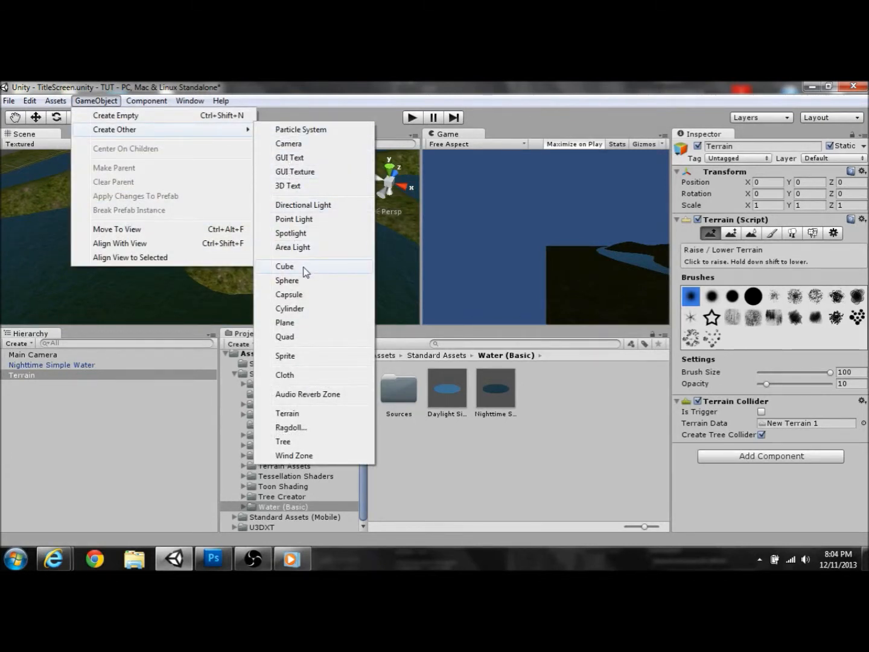
click(303, 186)
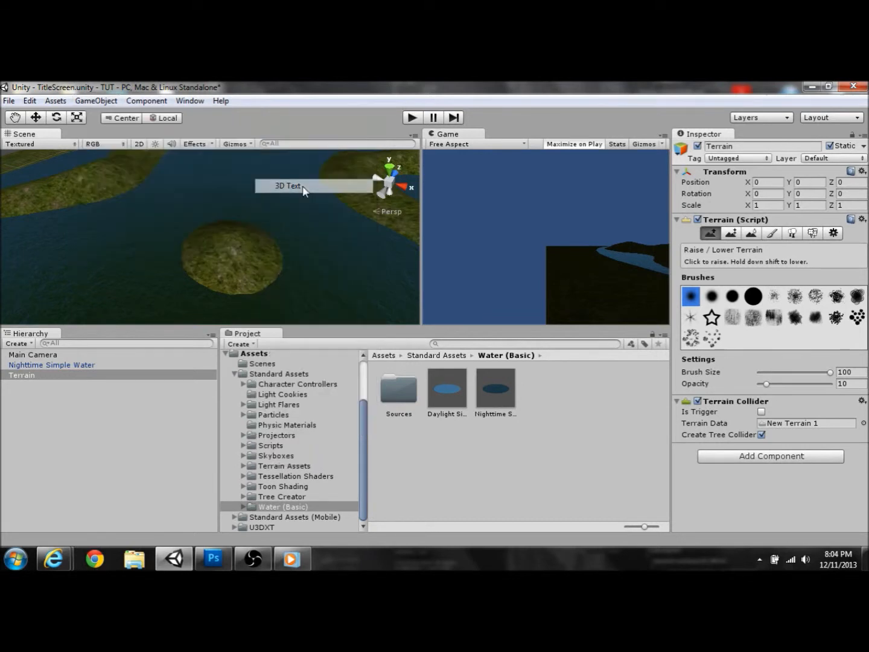
alt+drag(337, 235, 211, 254)
alt+drag(263, 235, 96, 158)
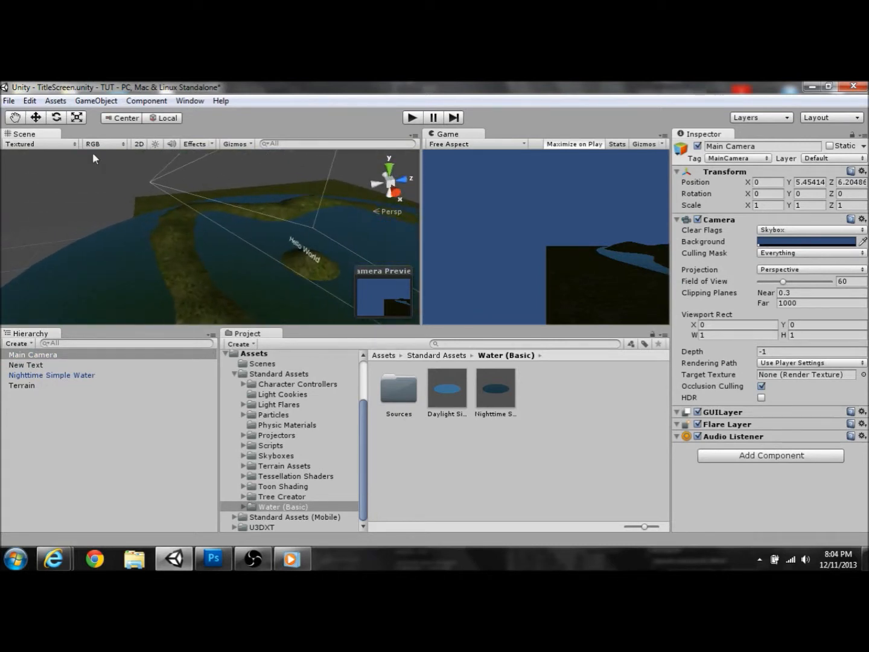
Step: Move the Main Camera along X to about 55.09, 5.45, 30.50, facing the island
click(36, 118)
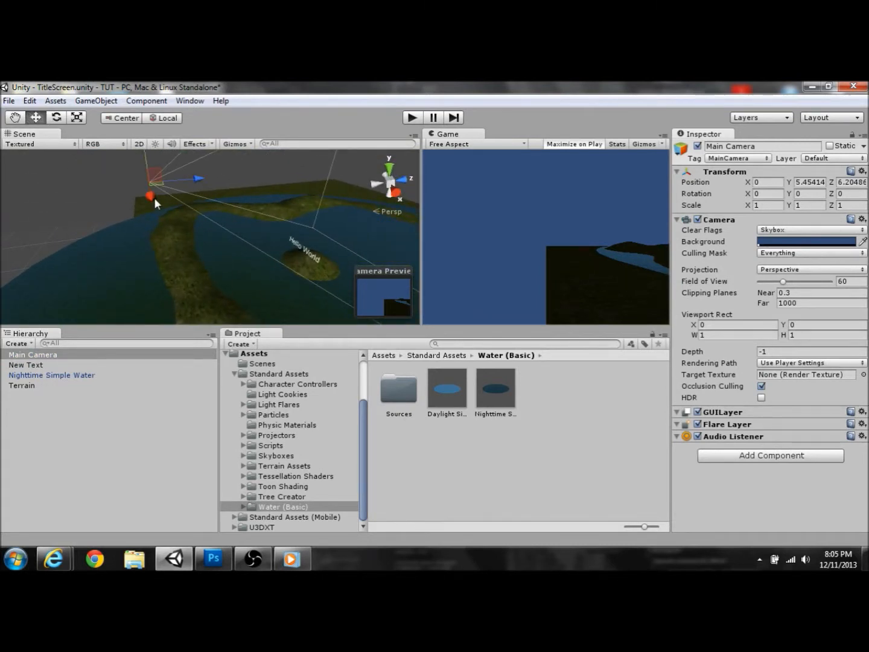
drag(154, 198, 335, 269)
right_drag(285, 297, 121, 290)
click(157, 386)
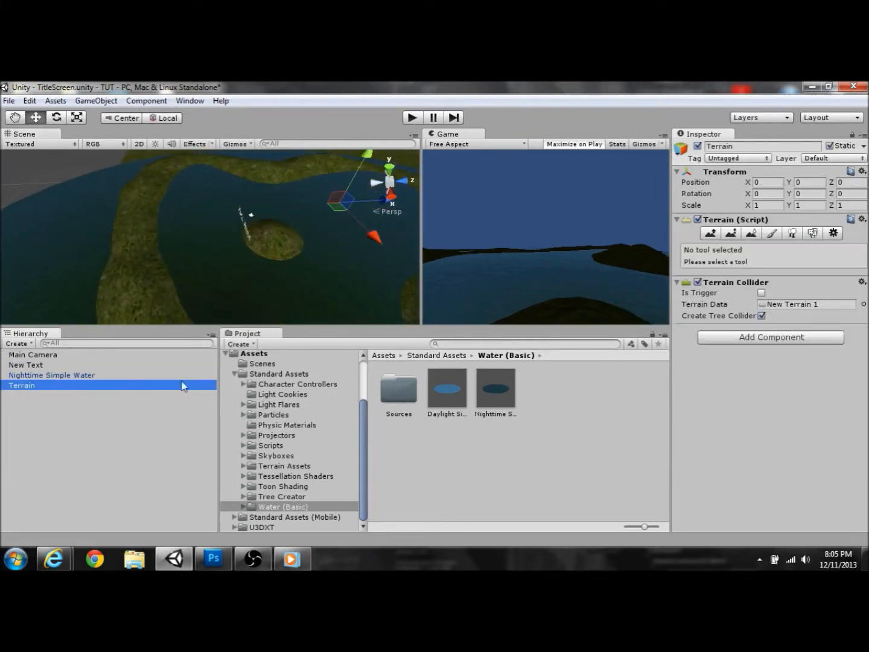
Step: Paint over the island with the Raise / Lower brush to build a tall grassy hill
click(716, 236)
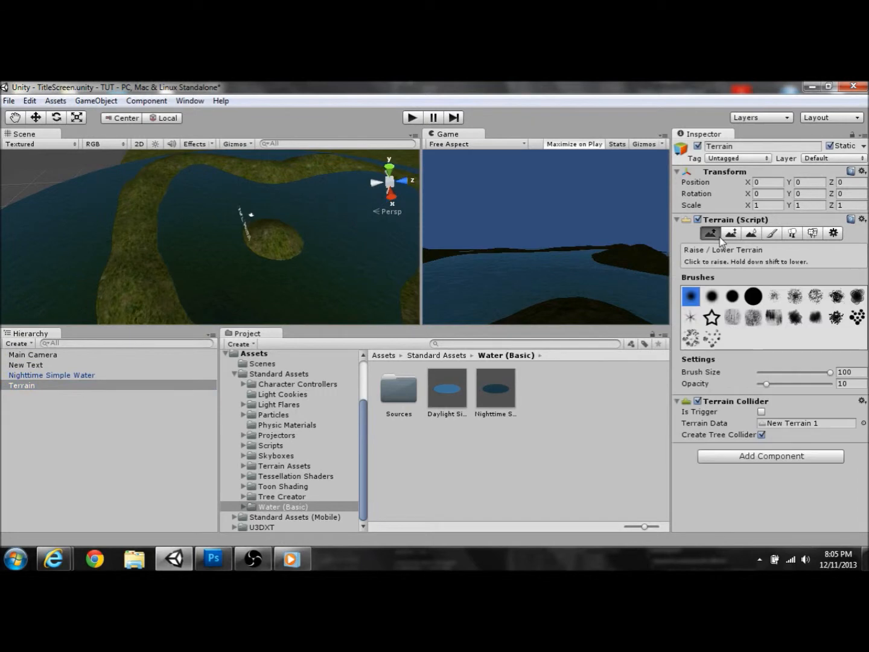
mouse_move(250, 243)
mouse_down()
mouse_move(312, 270)
mouse_move(340, 229)
mouse_move(312, 213)
mouse_move(228, 219)
mouse_move(364, 239)
mouse_move(432, 230)
mouse_move(355, 229)
mouse_move(385, 226)
mouse_up()
right_drag(385, 226, 369, 225)
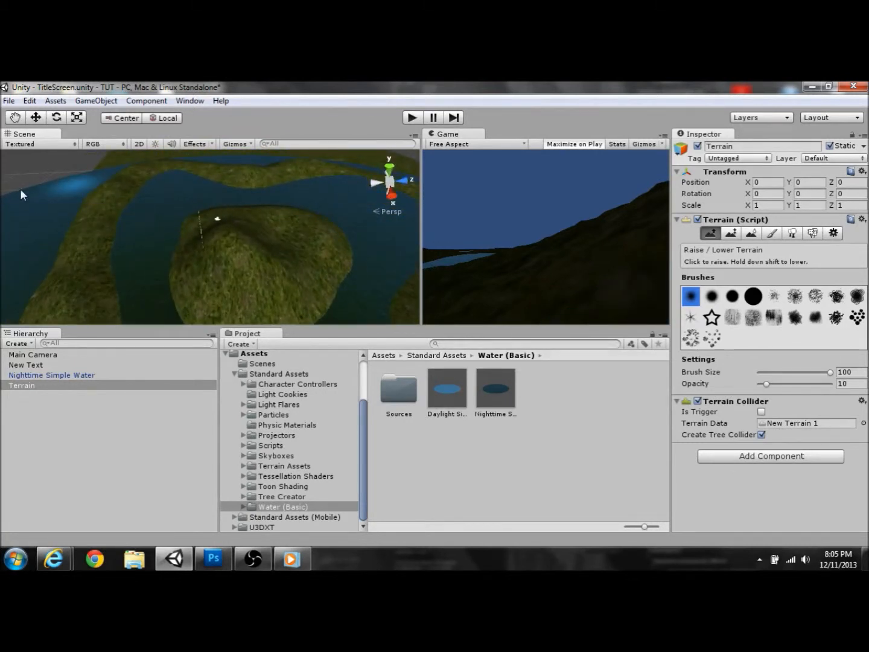
click(33, 355)
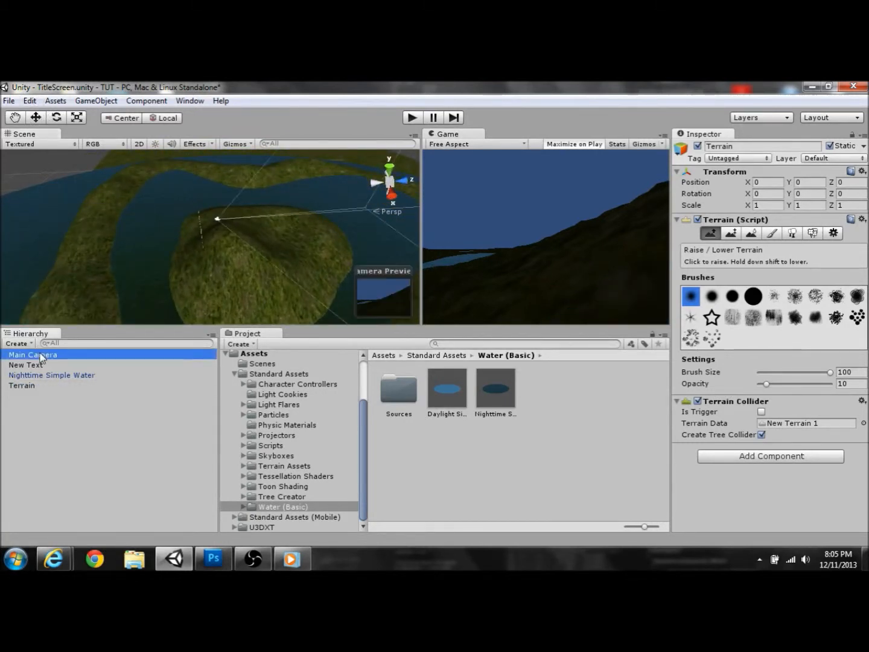
Step: Raise the camera, move it along Z, and try Y rotation values 0 and 180
click(33, 120)
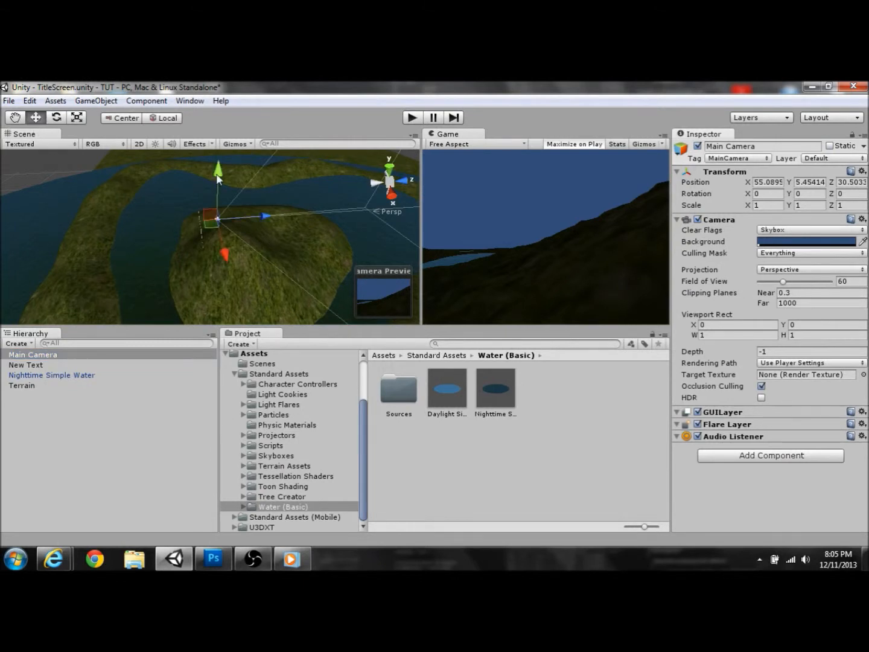
drag(219, 180, 222, 172)
drag(264, 210, 341, 207)
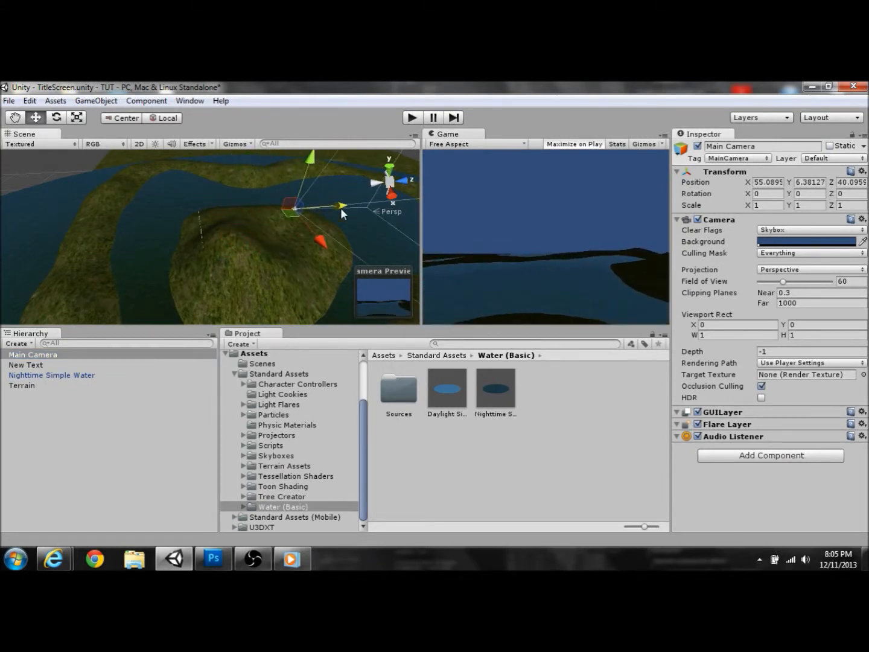
click(57, 118)
click(812, 196)
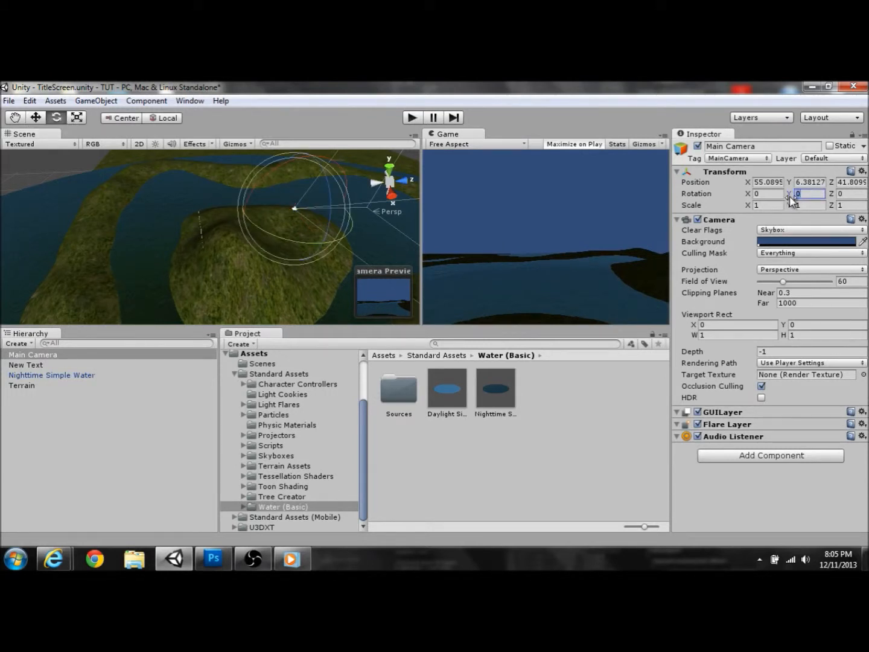
drag(792, 200, 792, 198)
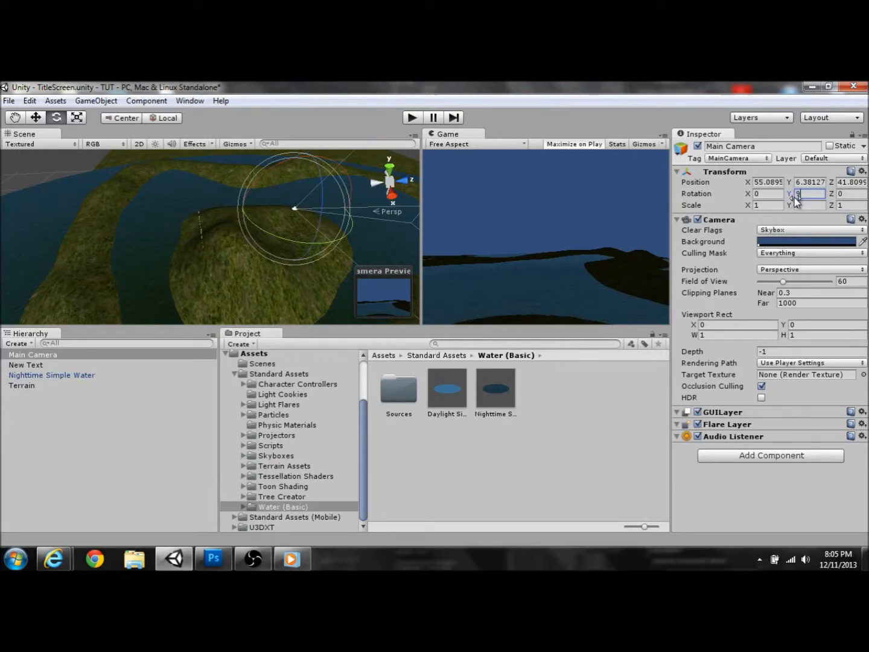
text(0)
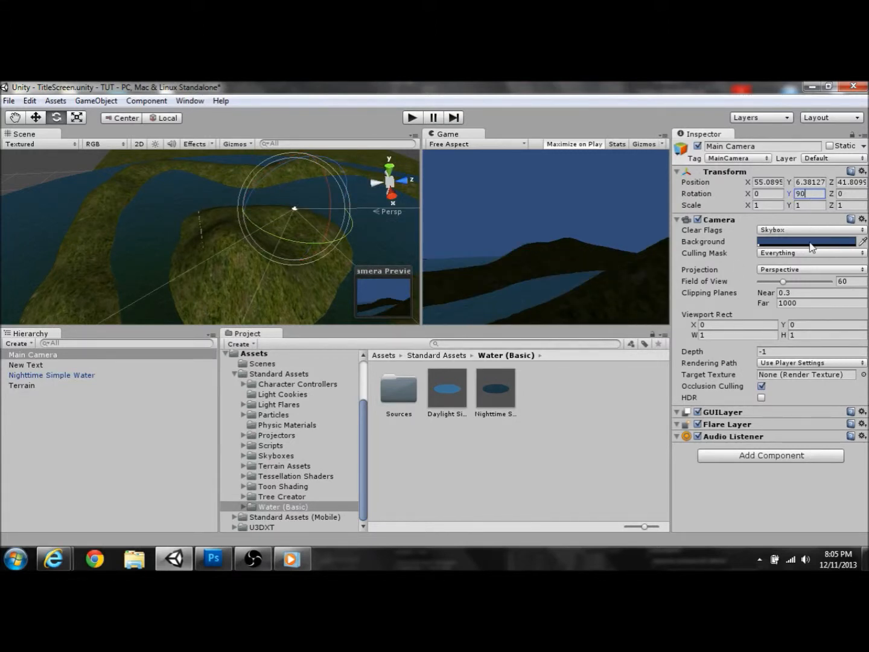
key(BackSpace)
key(BackSpace)
text(180)
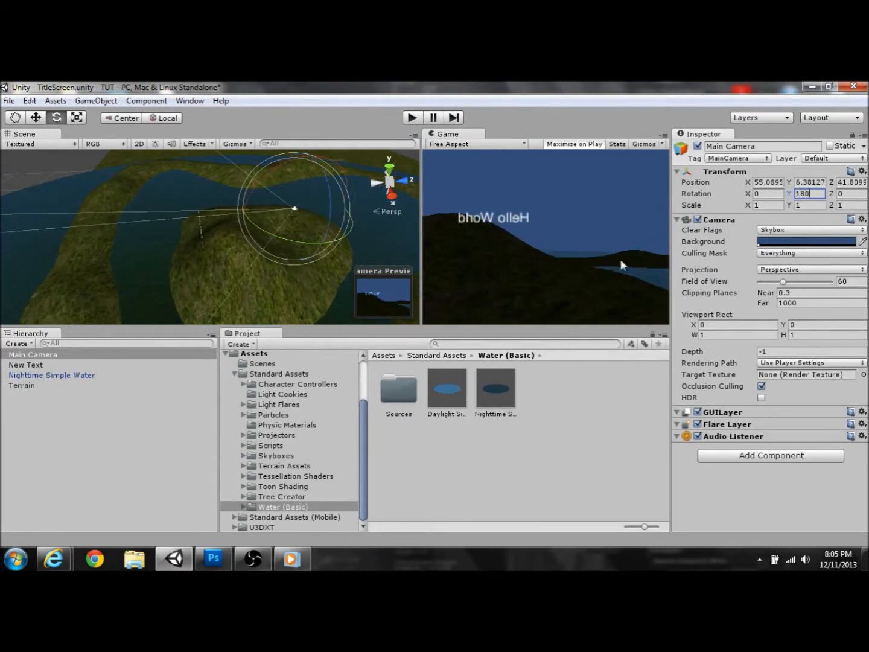
Step: Move the camera further along Z, then undo back to its original rotation
click(35, 117)
drag(248, 214, 240, 238)
key(ctrl+z)
key(ctrl+z)
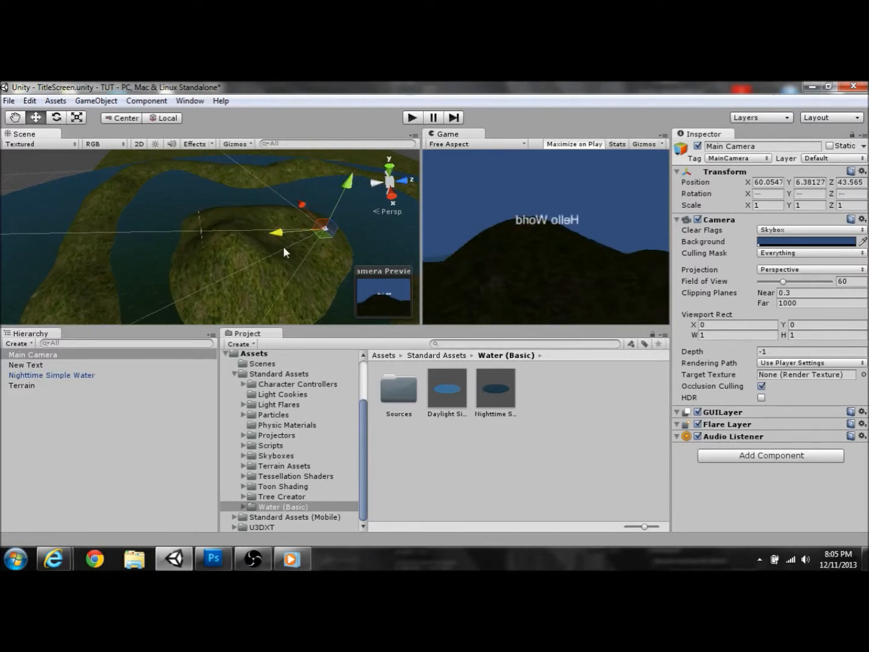
key(ctrl+z)
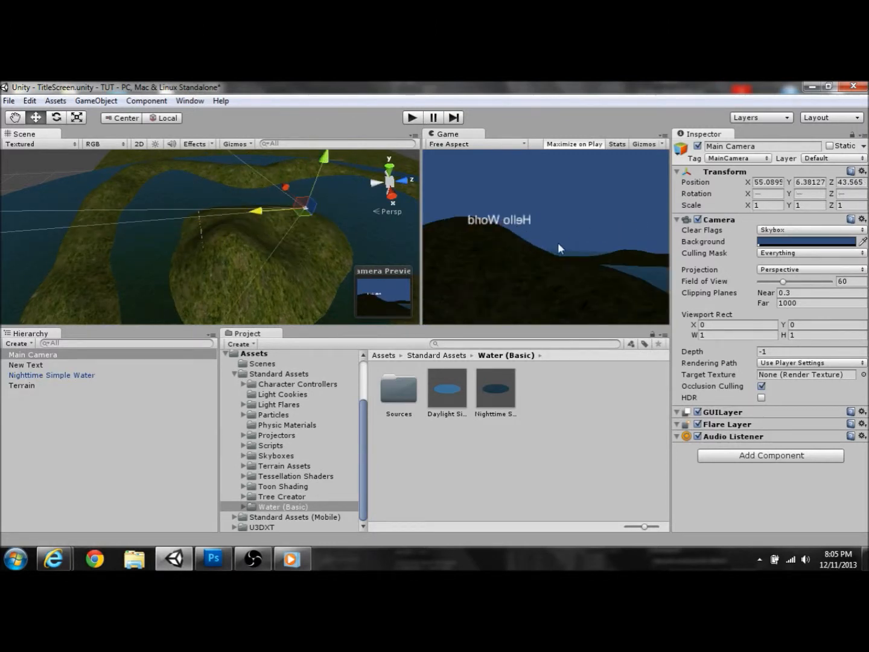
key(ctrl+z)
key(ctrl+z)
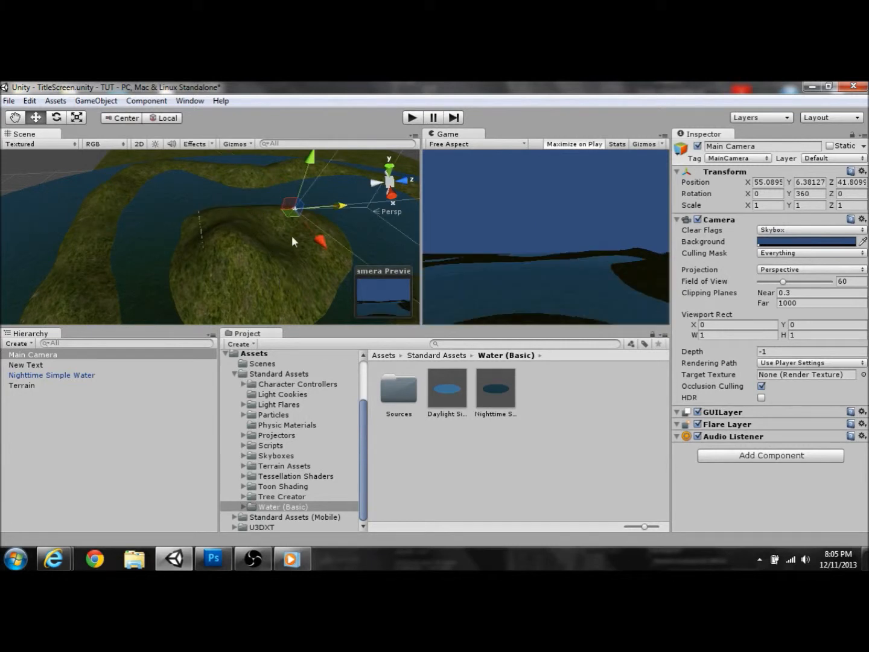
Step: Reposition the camera higher and further out, to about 61.10, 8.52, 30.80
drag(349, 204, 271, 236)
drag(224, 172, 230, 165)
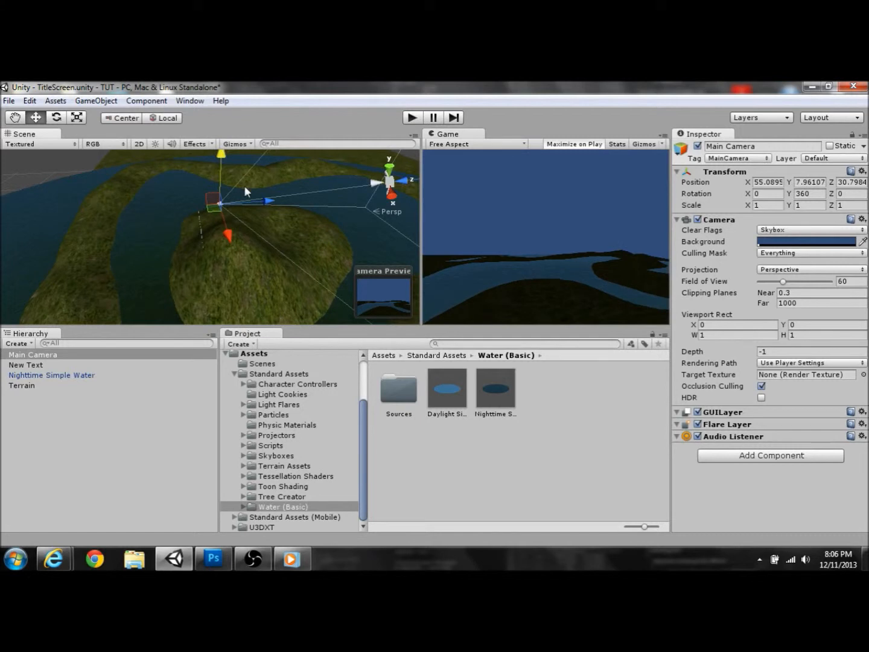
drag(228, 231, 249, 258)
drag(237, 193, 243, 190)
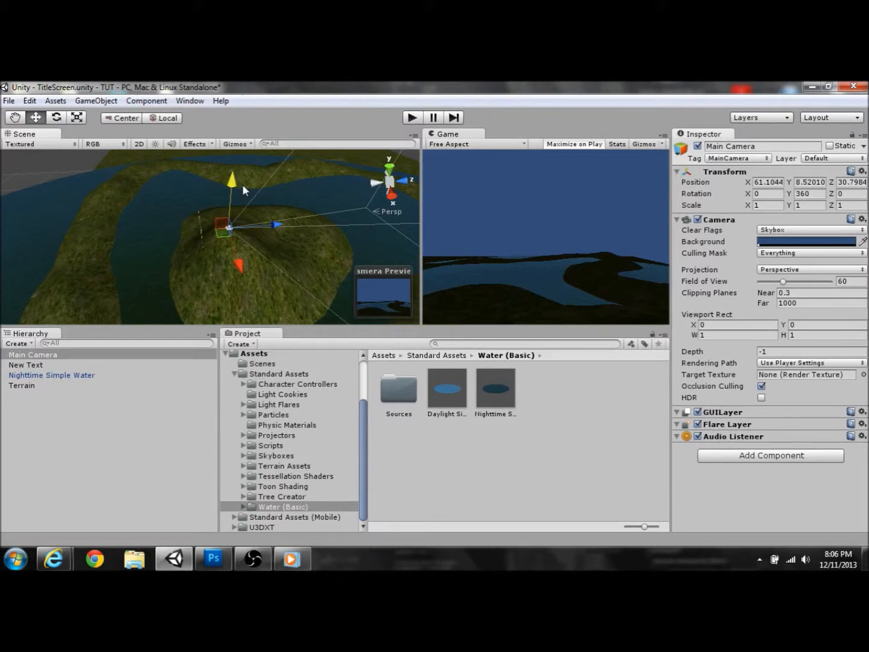
Step: Rotate the camera to 341.549 on Y and nest Nighttime Simple Water under it
click(60, 116)
drag(211, 270, 249, 274)
alt+drag(111, 279, 74, 248)
drag(37, 374, 36, 354)
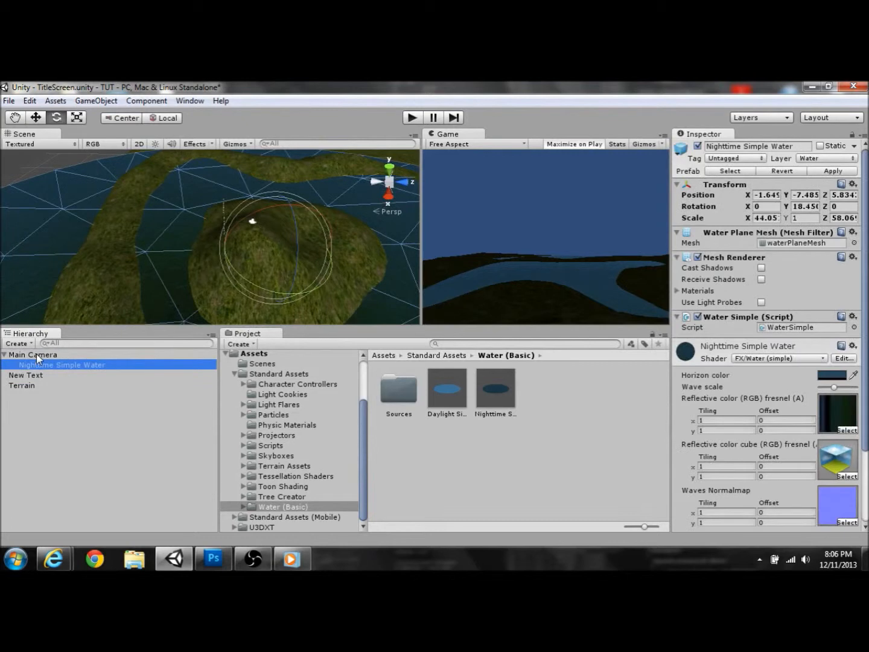
Step: Parent New Text under Main Camera and rename it txt_Title
alt+drag(96, 269, 160, 259)
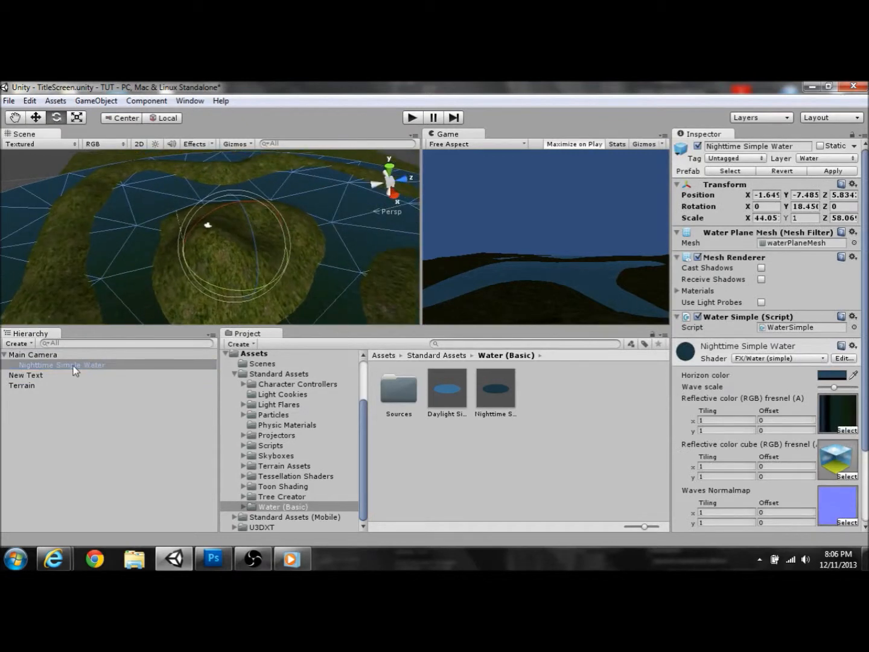
drag(22, 378, 46, 419)
click(45, 366)
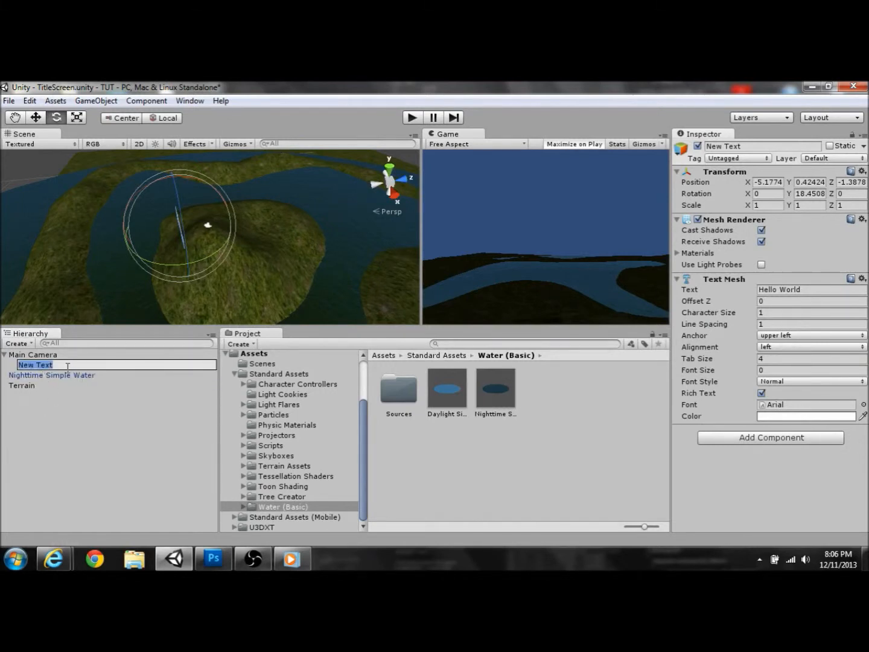
text(txt_/Title)
key(Return)
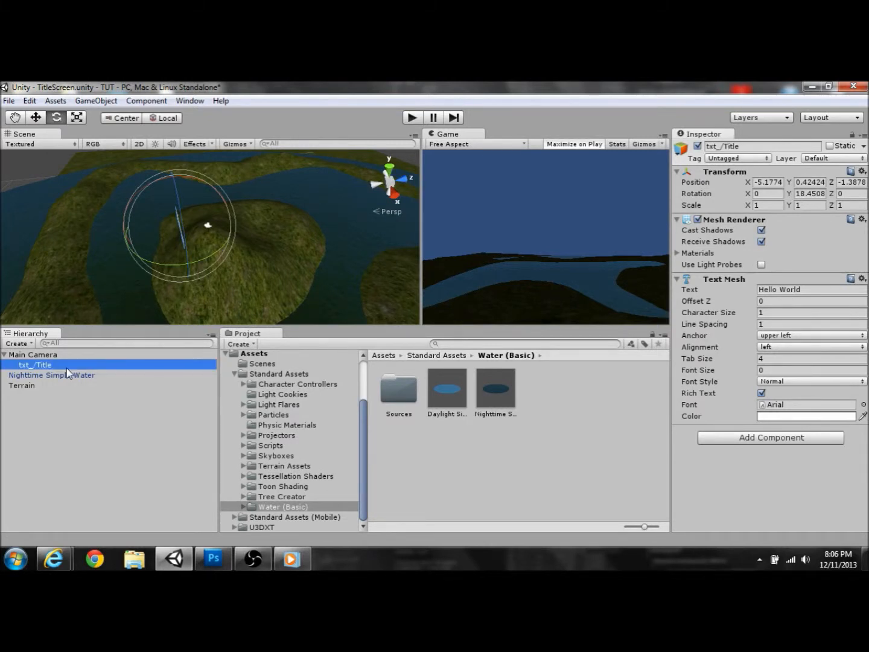
Step: Move the Hello World text to about -3.04, 0.42, 8.27 so it appears in the game view
alt+drag(132, 220, 101, 219)
click(35, 117)
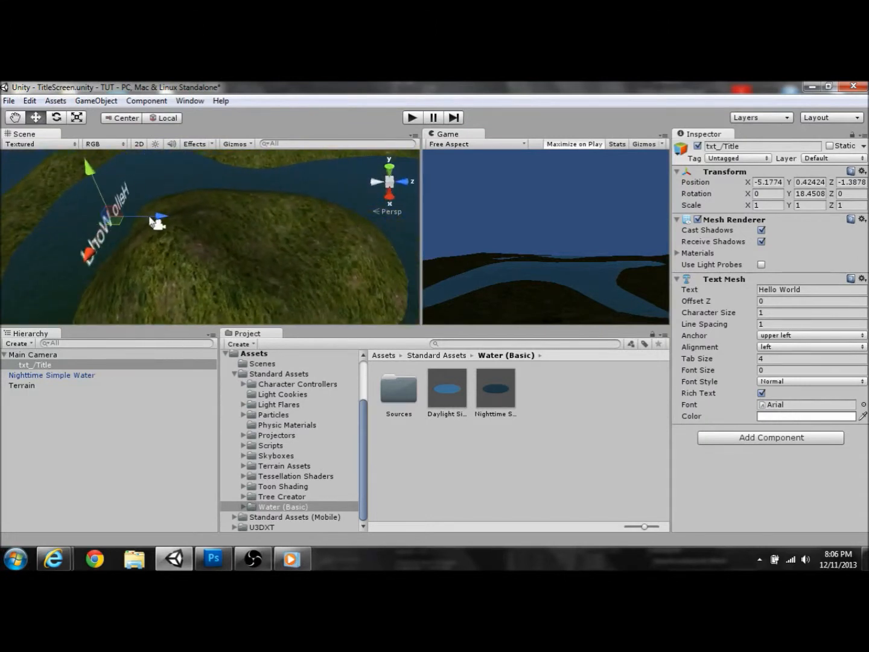
drag(162, 222, 332, 219)
drag(294, 257, 284, 245)
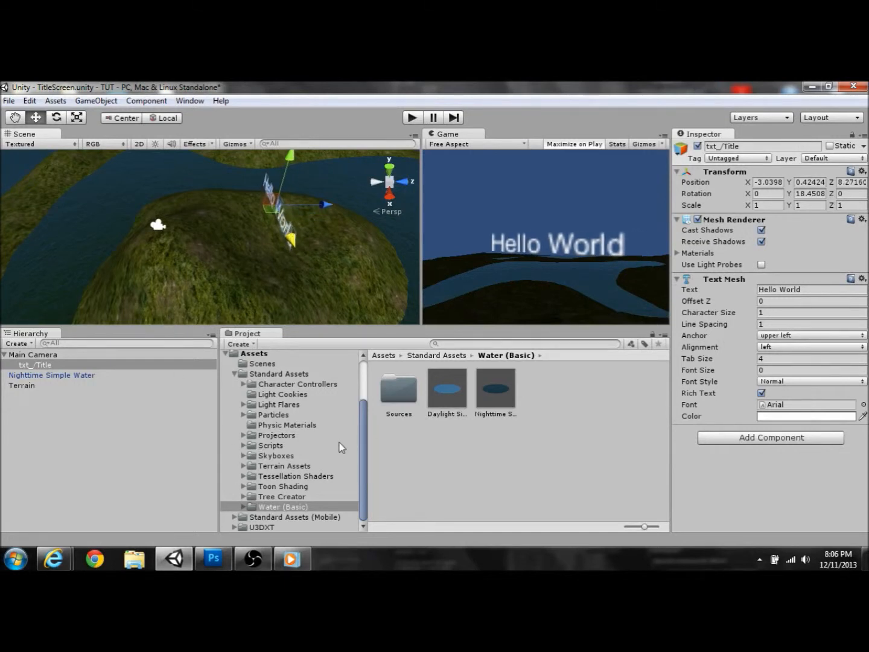
click(235, 374)
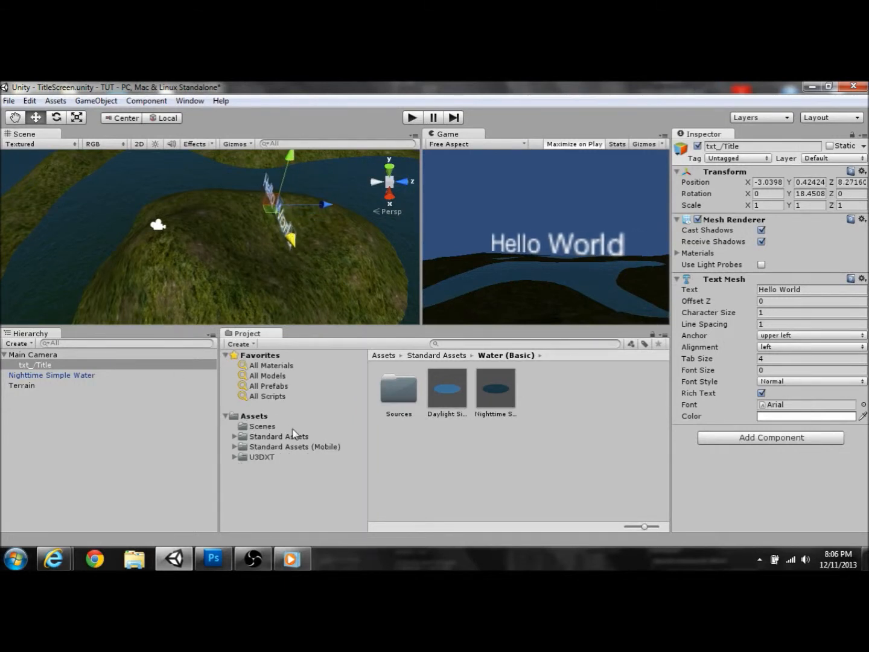
Step: Minimize Unity, put the desktop Fonts folder back in place, and launch Chrome
click(812, 86)
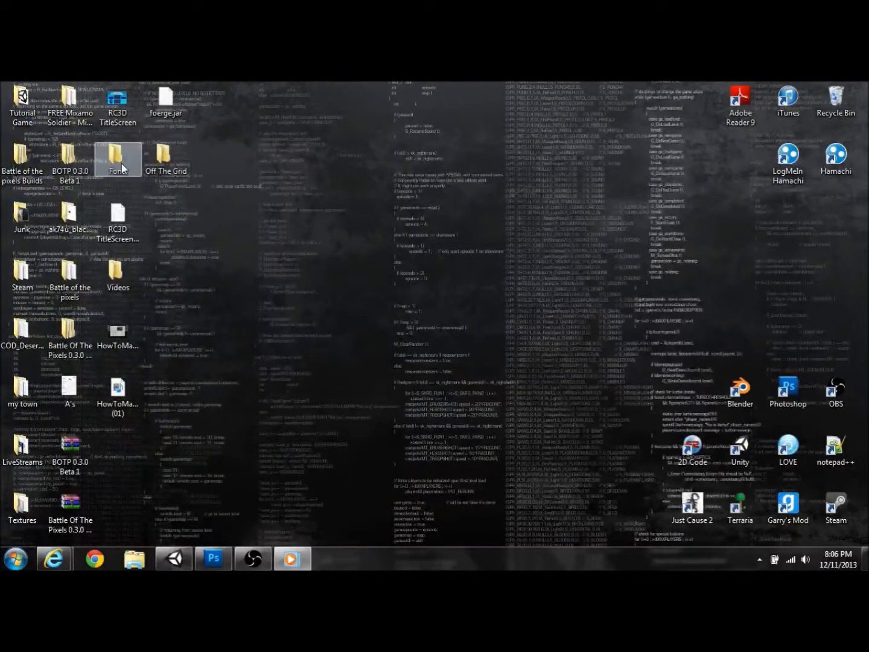
drag(122, 164, 277, 449)
drag(237, 529, 163, 233)
drag(133, 172, 133, 171)
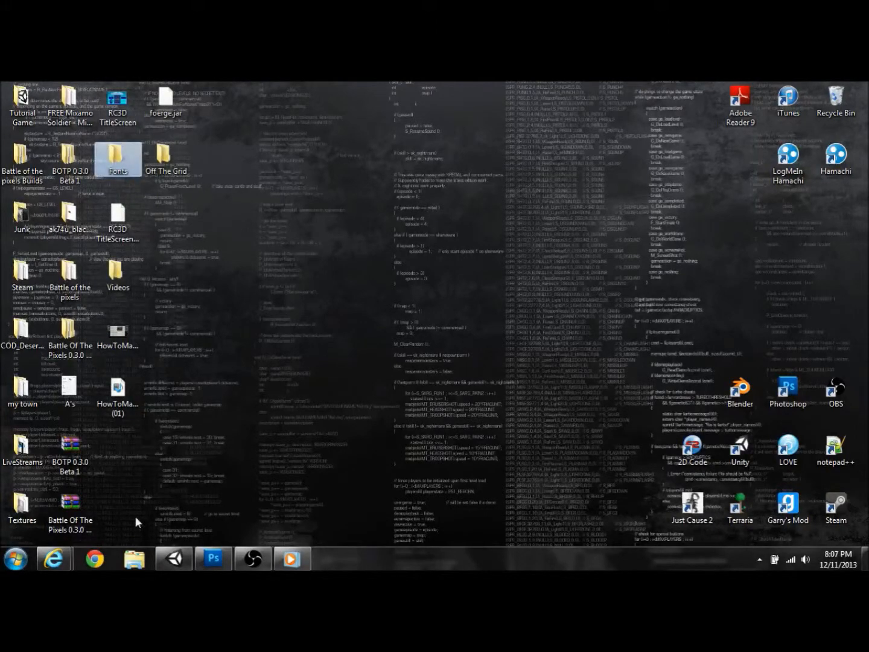
click(92, 564)
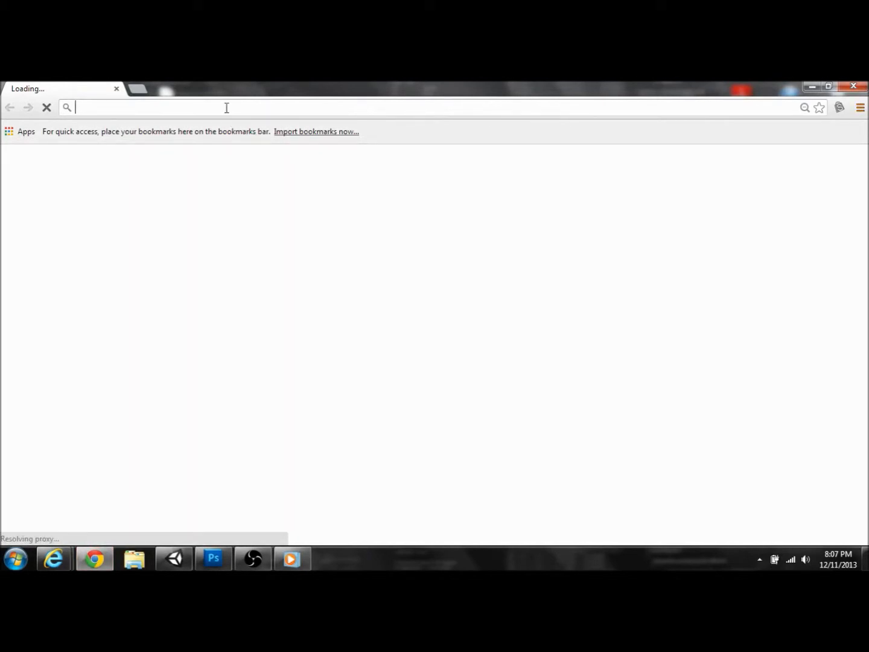
Step: Search for 'daf' in Chrome and open the dafont.com homepage from the results
text(dafONT)
key(Return)
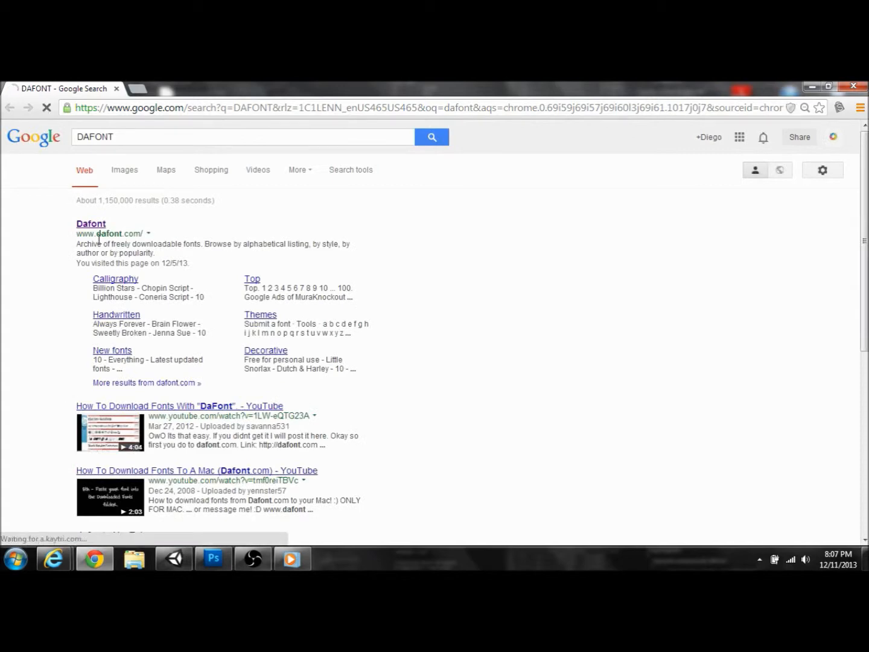
click(95, 225)
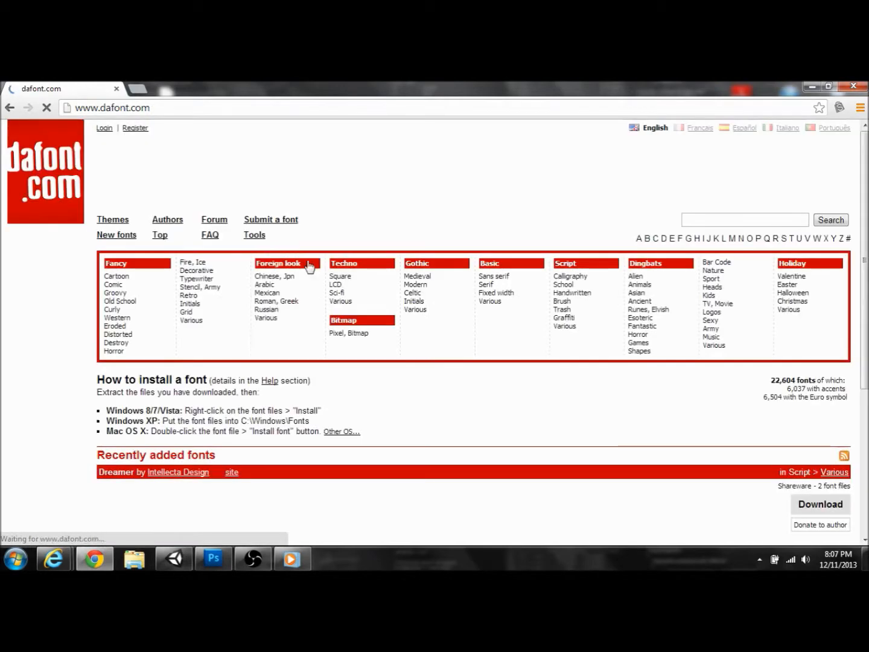
scroll(309, 266, down, 5)
scroll(162, 289, up, 5)
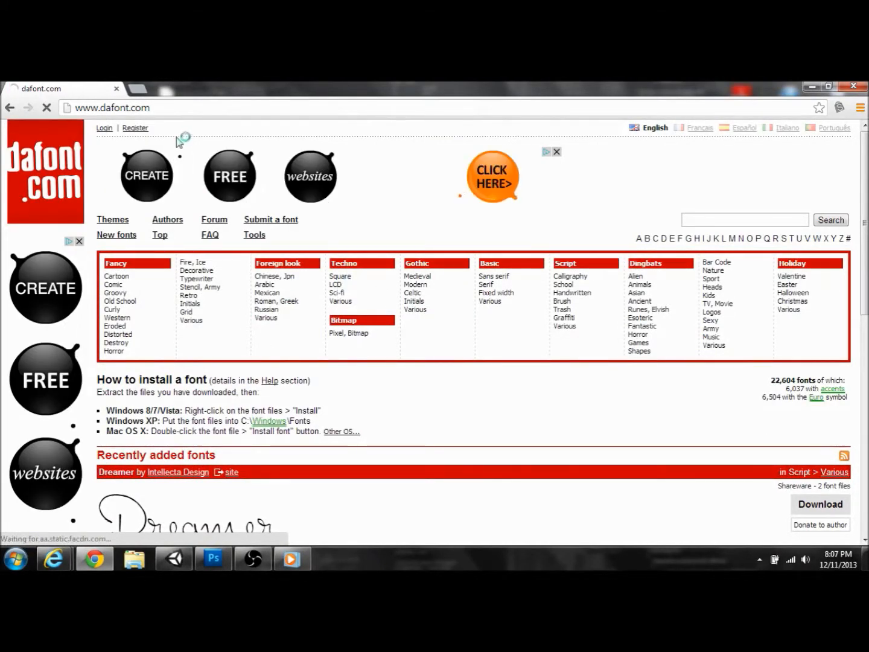
Step: Import the Fonts folder into the project, move it to the Assets root, and open it
click(117, 88)
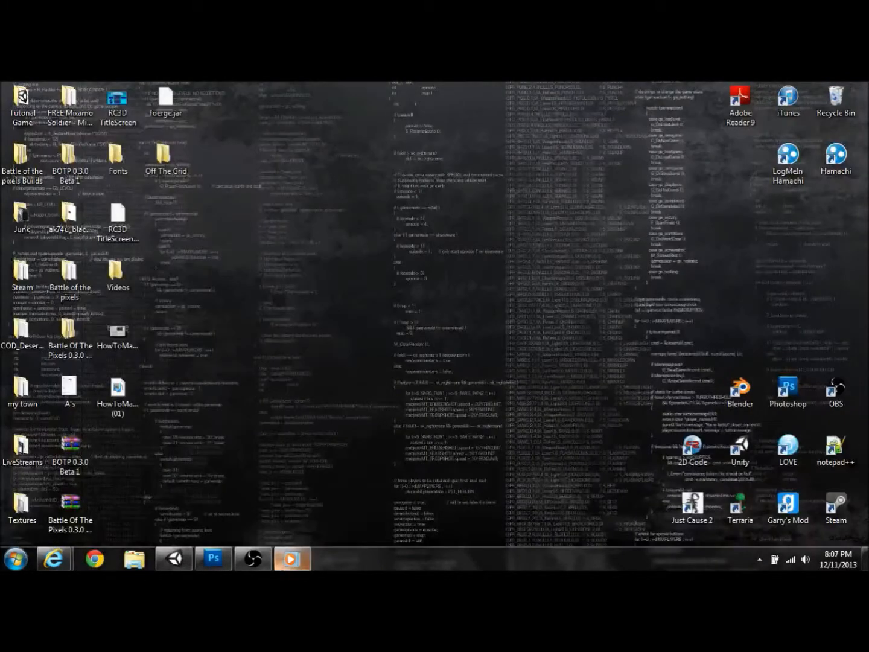
drag(115, 156, 421, 444)
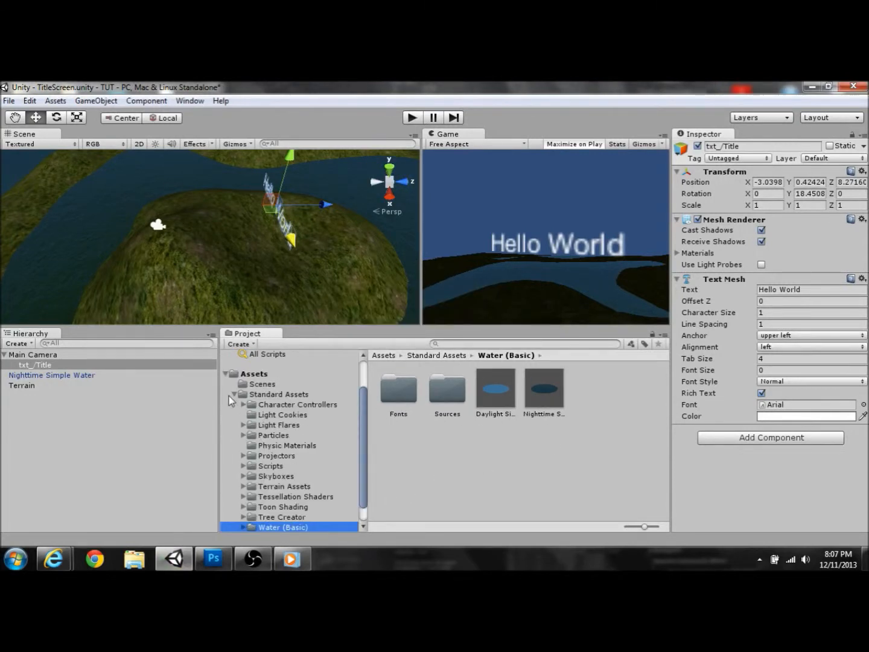
click(235, 394)
drag(410, 390, 242, 416)
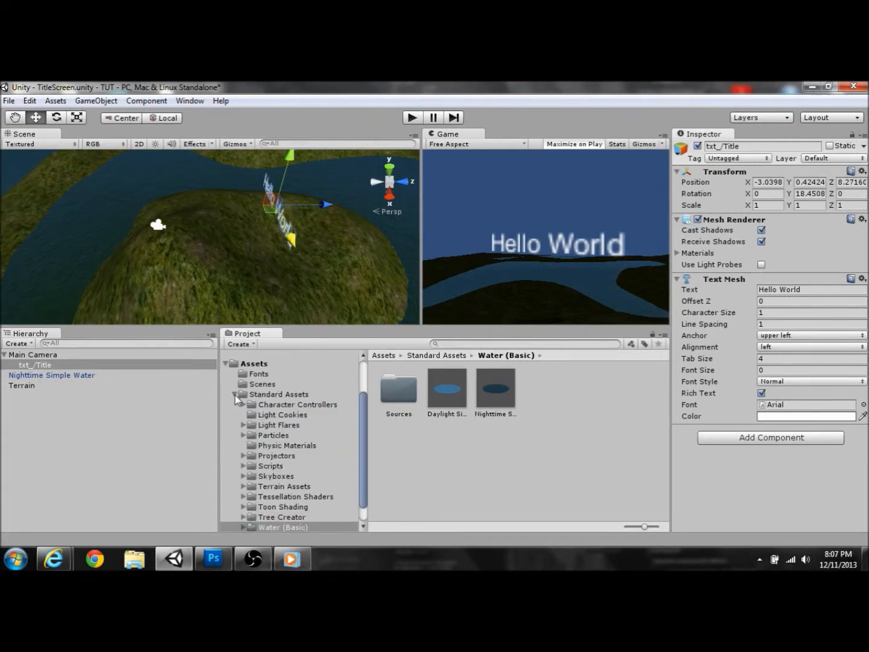
click(236, 395)
click(258, 426)
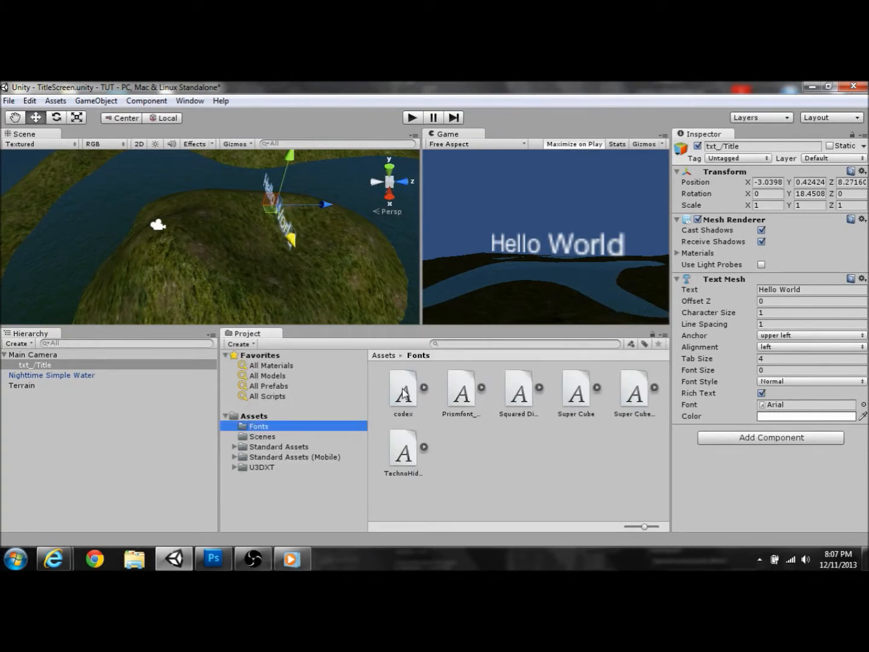
click(424, 389)
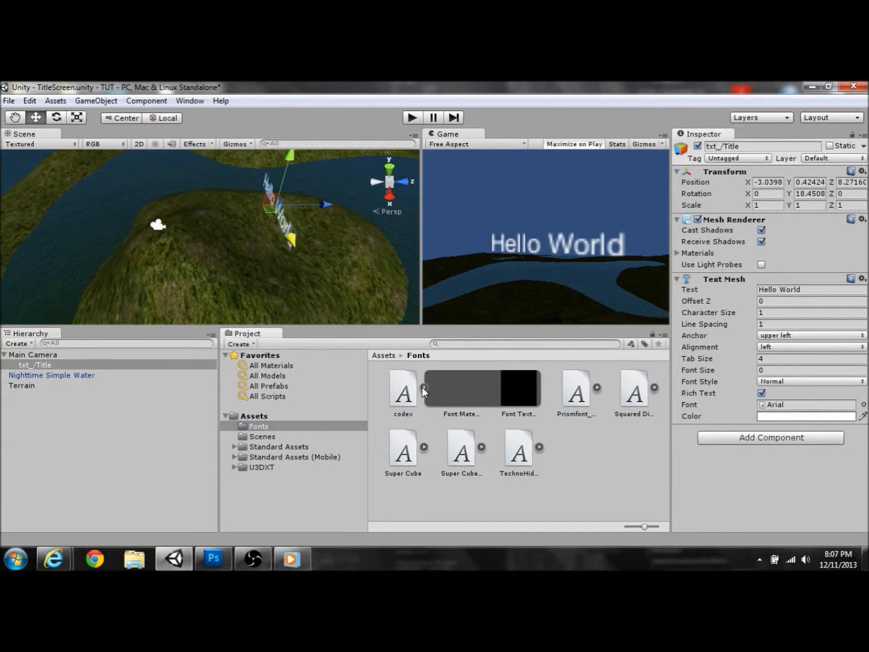
click(424, 389)
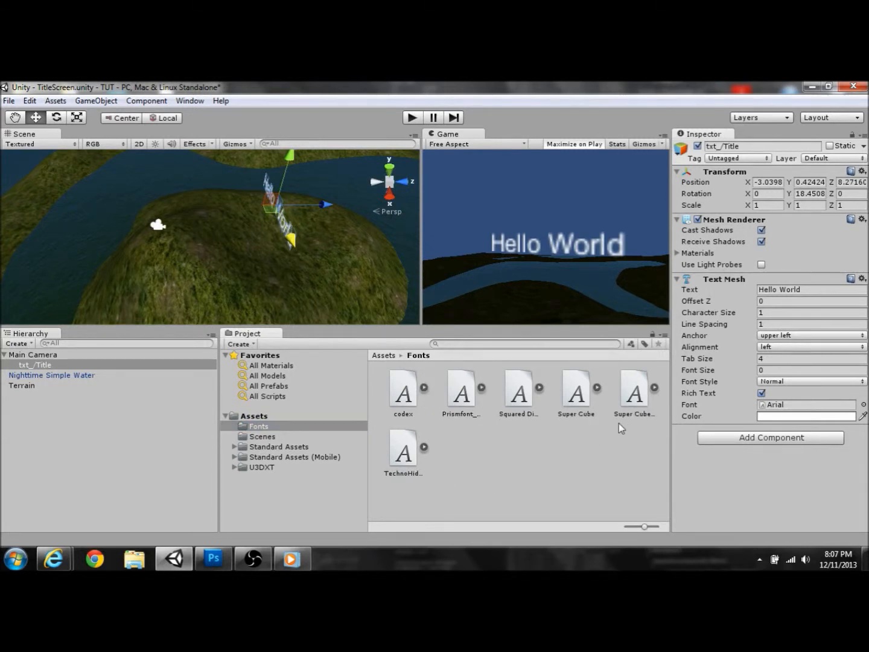
Step: Try Squared Display, Super Cube and codex on the title, settle on TechnoHideo, shift text left
drag(519, 396, 787, 408)
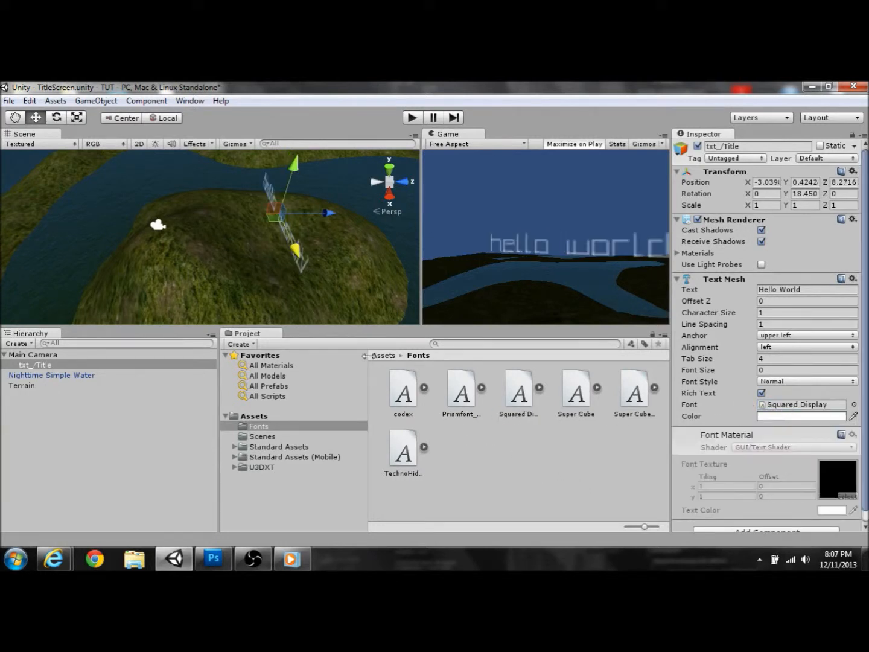
drag(573, 397, 773, 408)
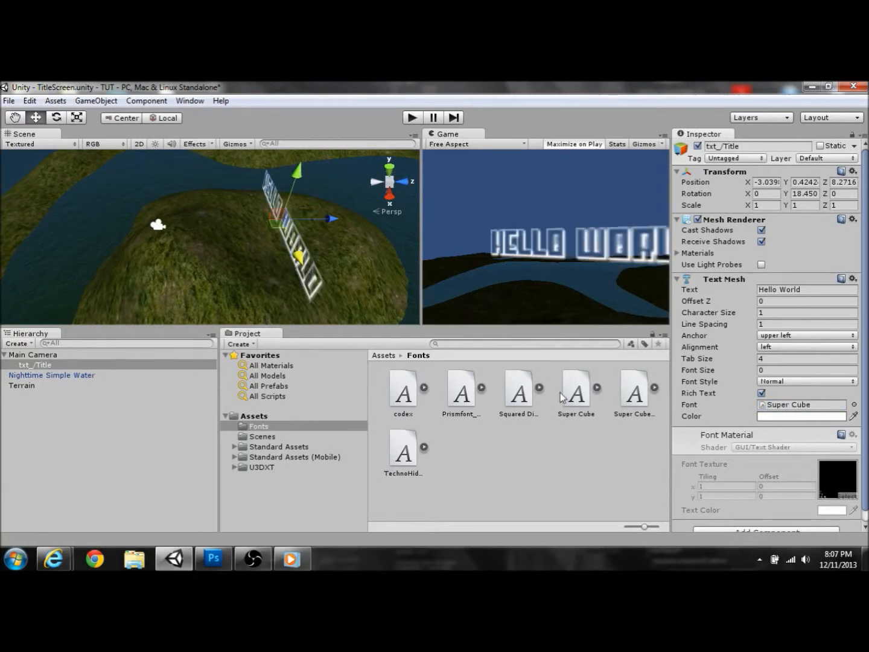
drag(633, 395, 787, 408)
drag(399, 392, 785, 412)
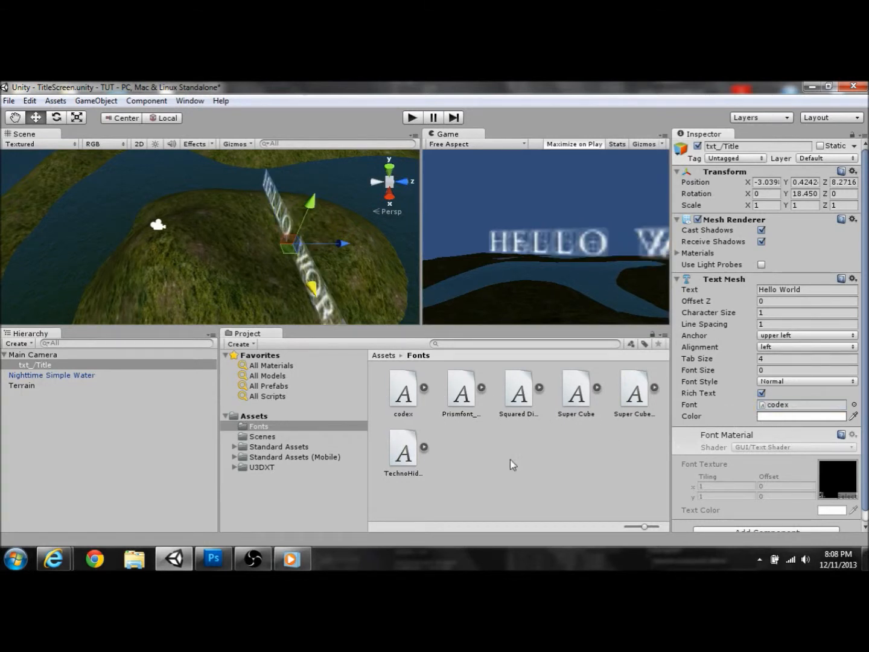
drag(401, 454, 782, 415)
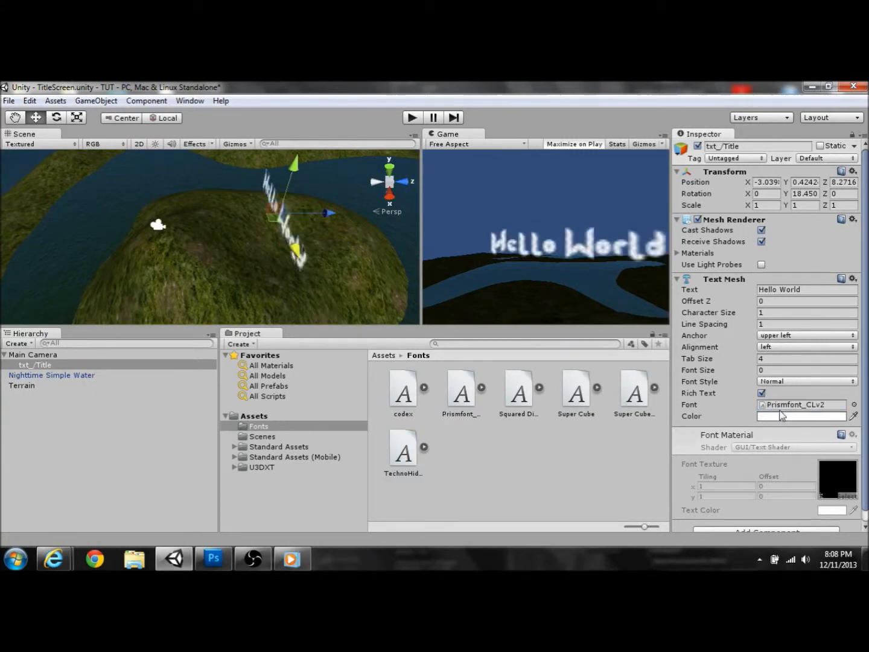
drag(395, 453, 778, 406)
drag(310, 277, 272, 202)
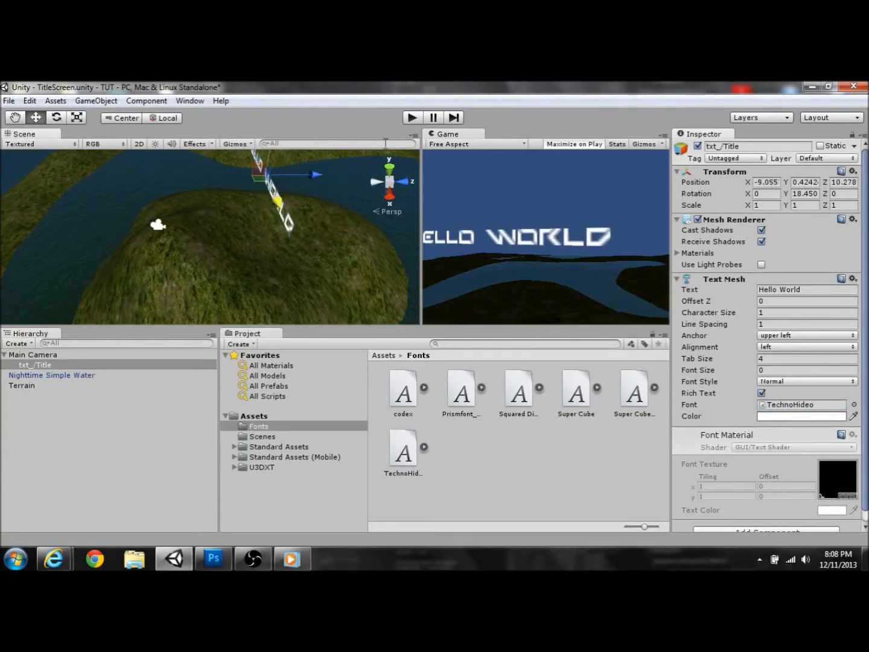
Step: Preview the scene in play mode, then move the title to -7.138, 0.424, 12.525 to fit the view
click(416, 118)
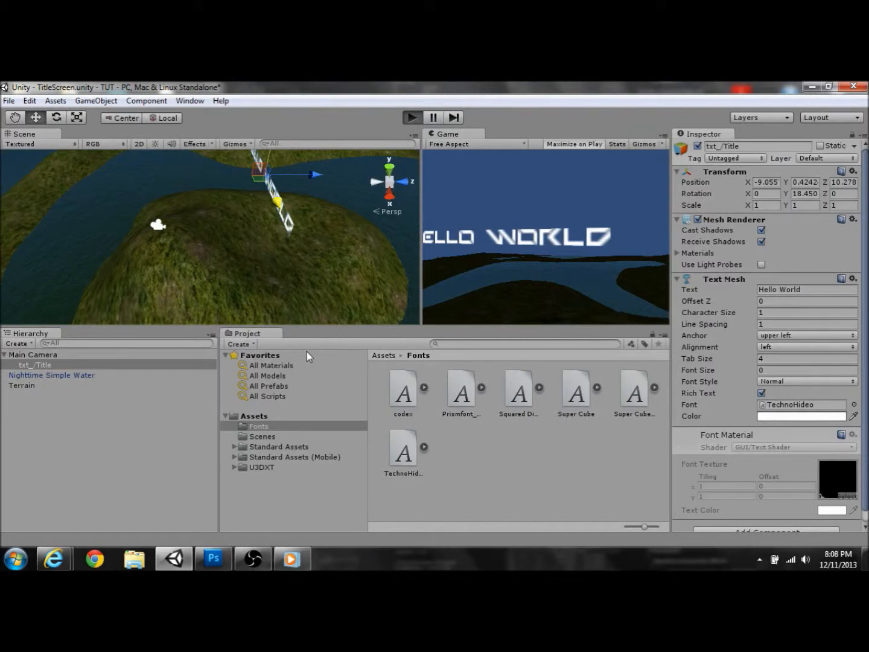
key(ctrl+p)
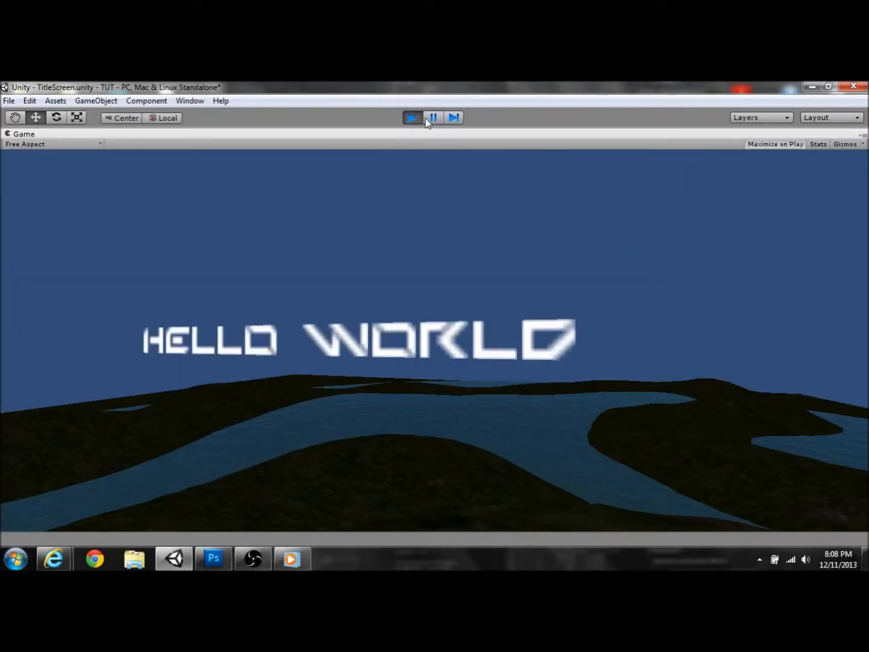
key(ctrl+p)
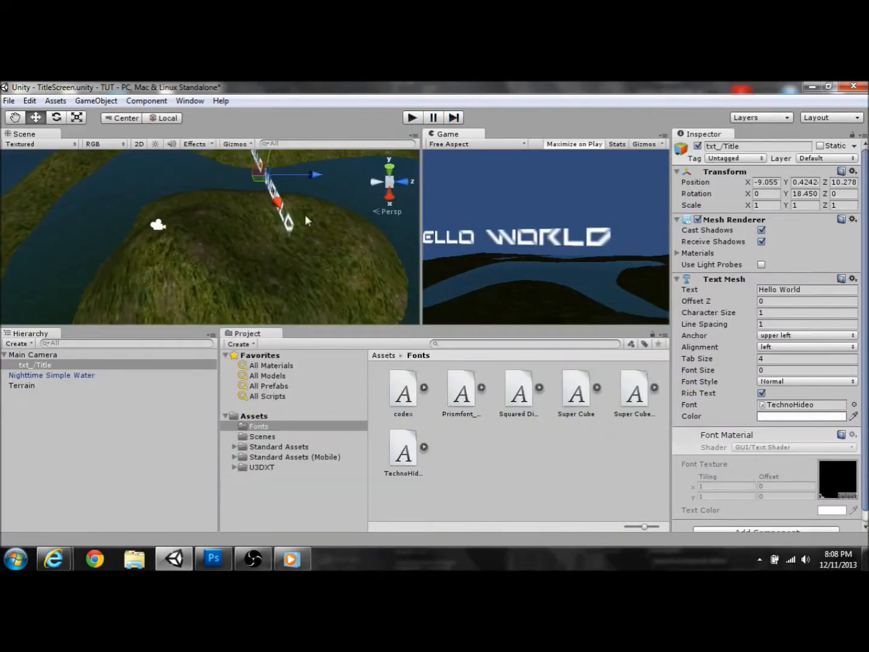
drag(314, 175, 328, 207)
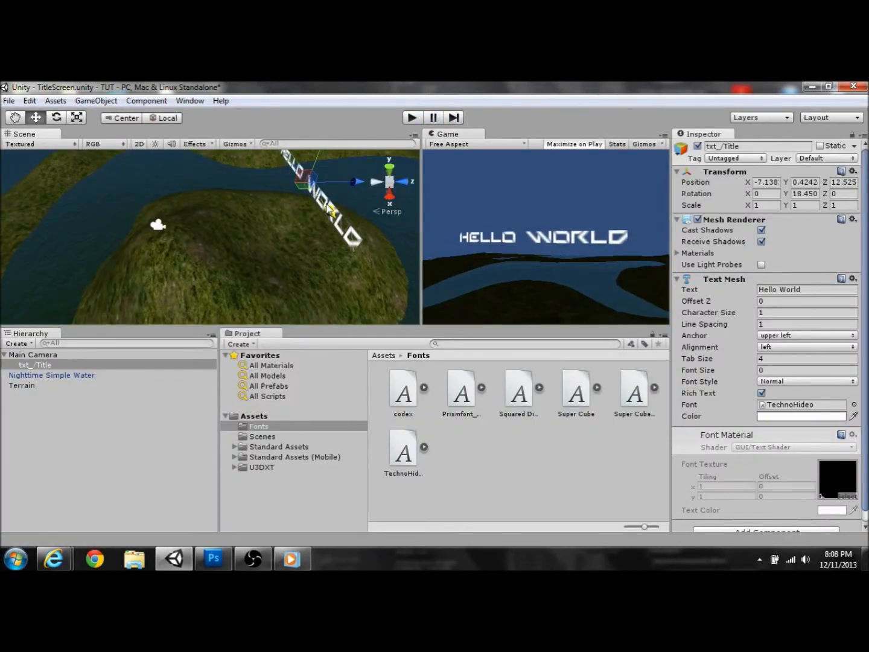
right_drag(312, 236, 321, 201)
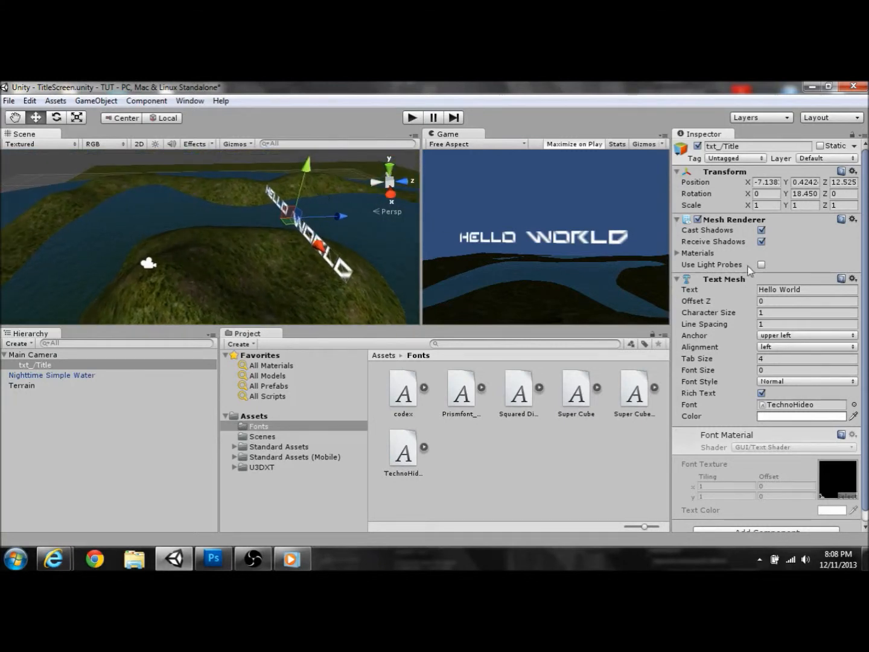
Step: Replace 'Hello World' with 'On Thin Ice 2' in the title's Text field
click(818, 292)
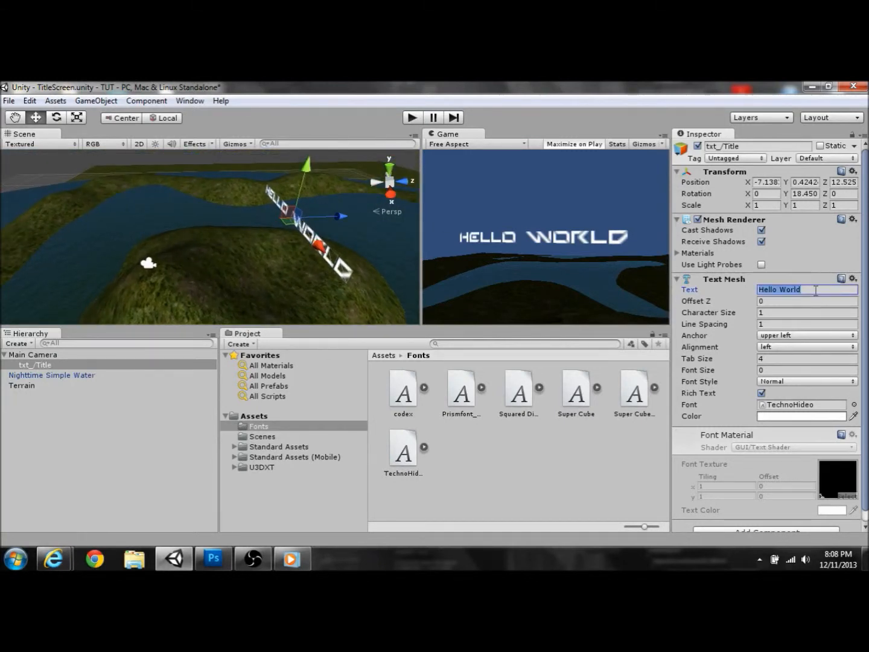
key(BackSpace)
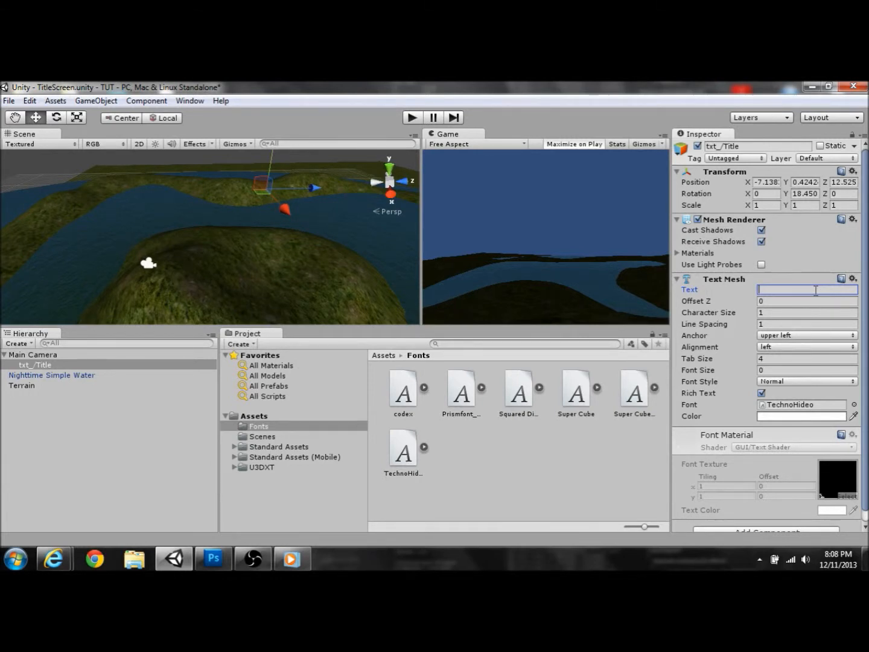
text(OnThin)
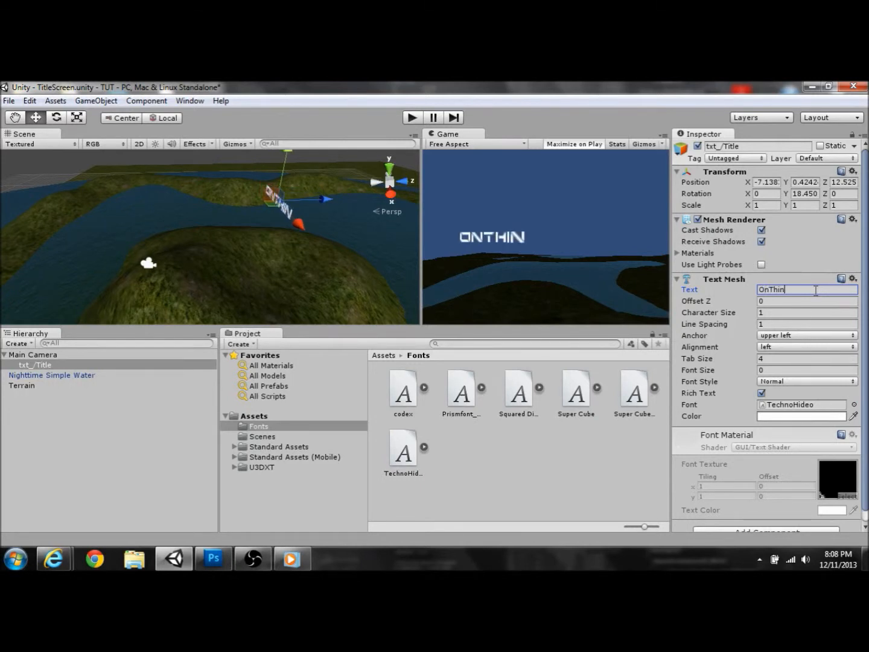
key(BackSpace)
key(BackSpace)
key(BackSpace)
key(BackSpace)
text(T)
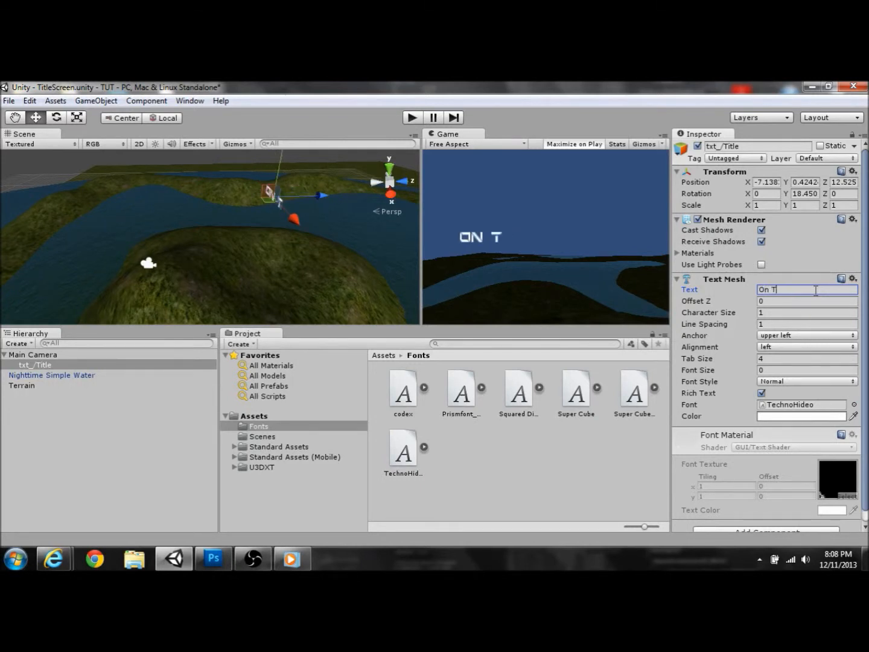
text(hin Ice)
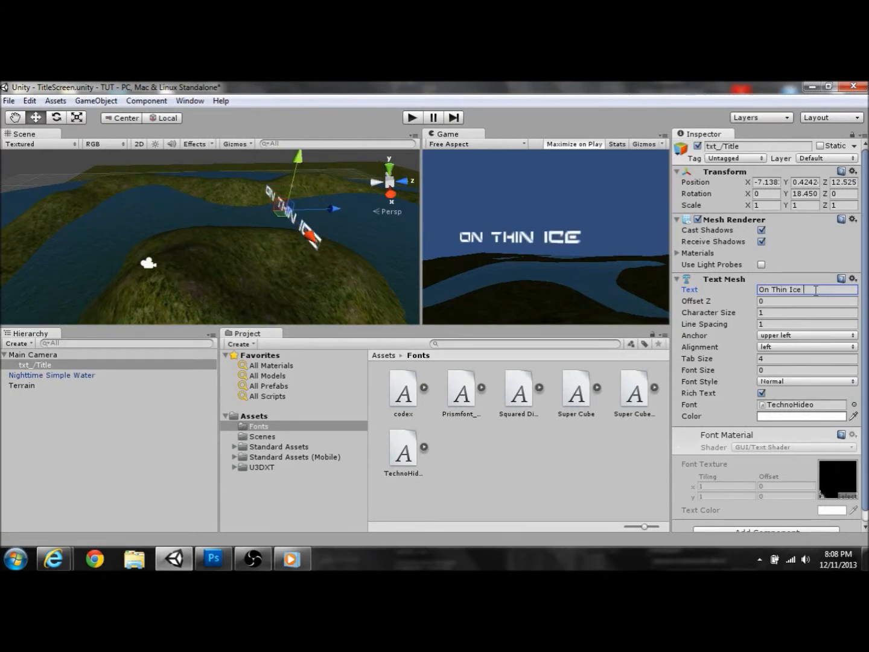
text( 2)
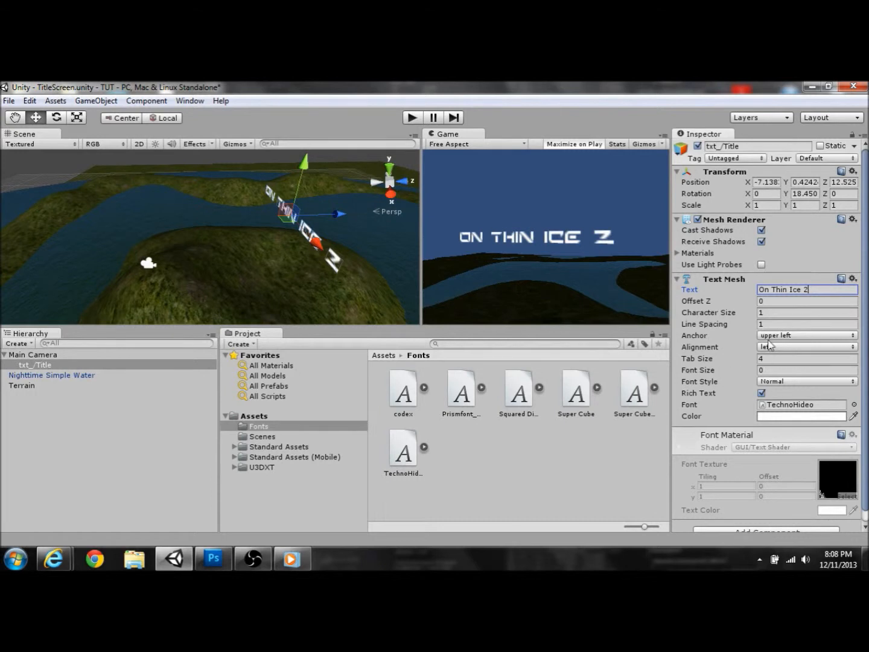
Step: Commit the edited 'On Thin Ice 2' title text in the Inspector
click(780, 301)
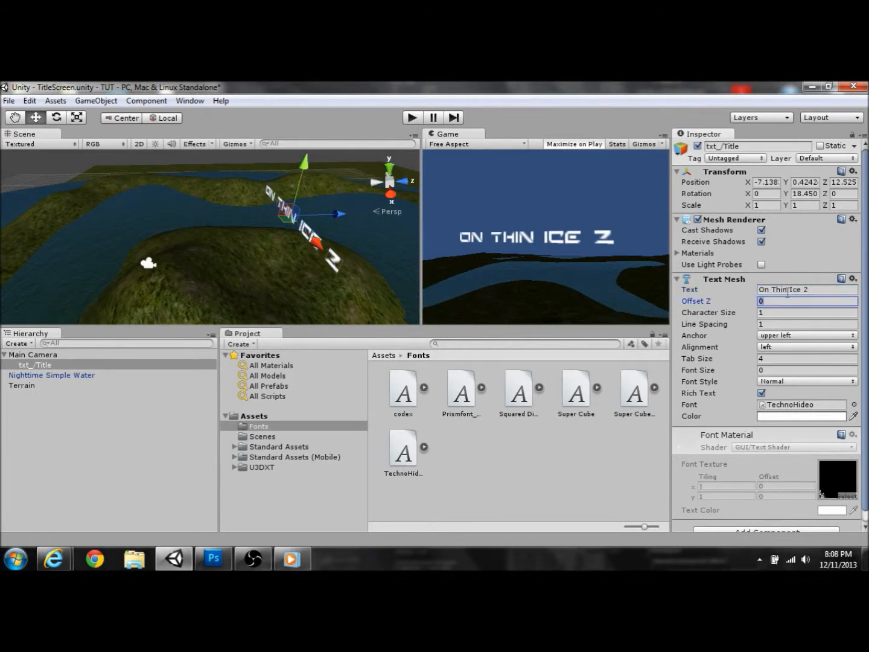
click(833, 291)
click(812, 287)
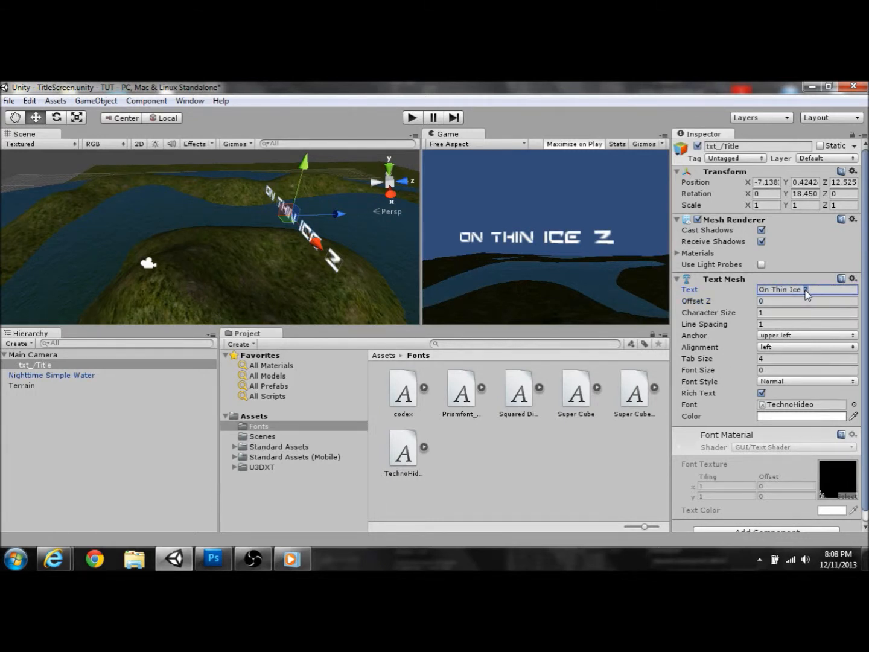
drag(815, 291, 760, 290)
click(821, 302)
click(821, 292)
click(820, 301)
click(820, 292)
click(822, 301)
click(822, 291)
click(824, 302)
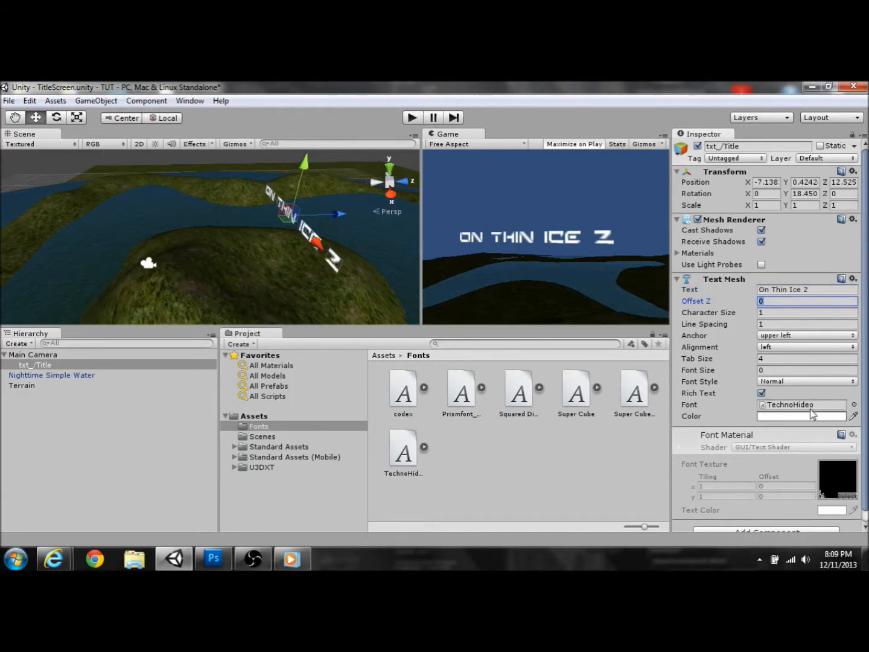
Step: Colour the title text light cyan (RGB 116, 244, 255) with the Color picker
click(836, 406)
click(836, 416)
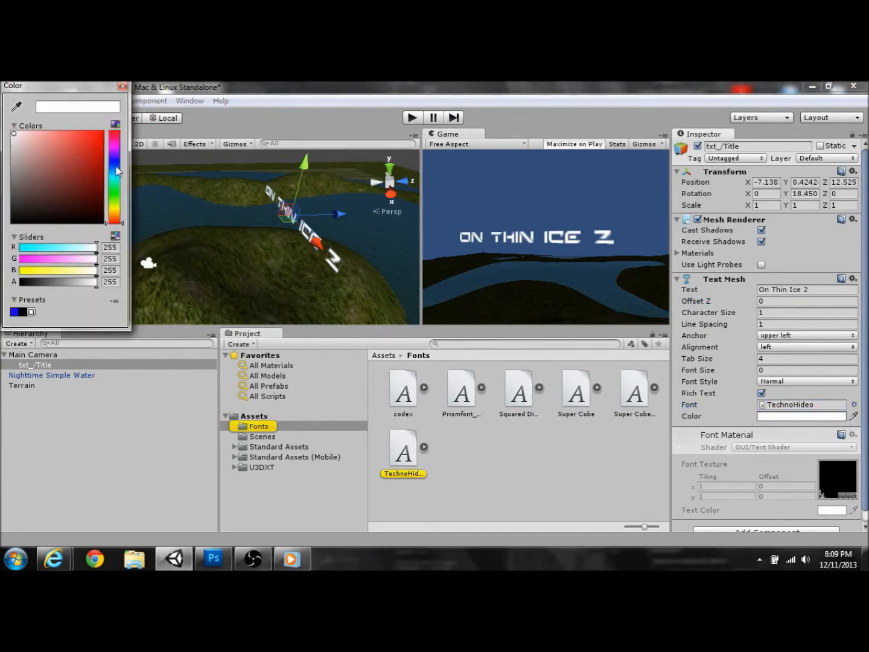
click(114, 165)
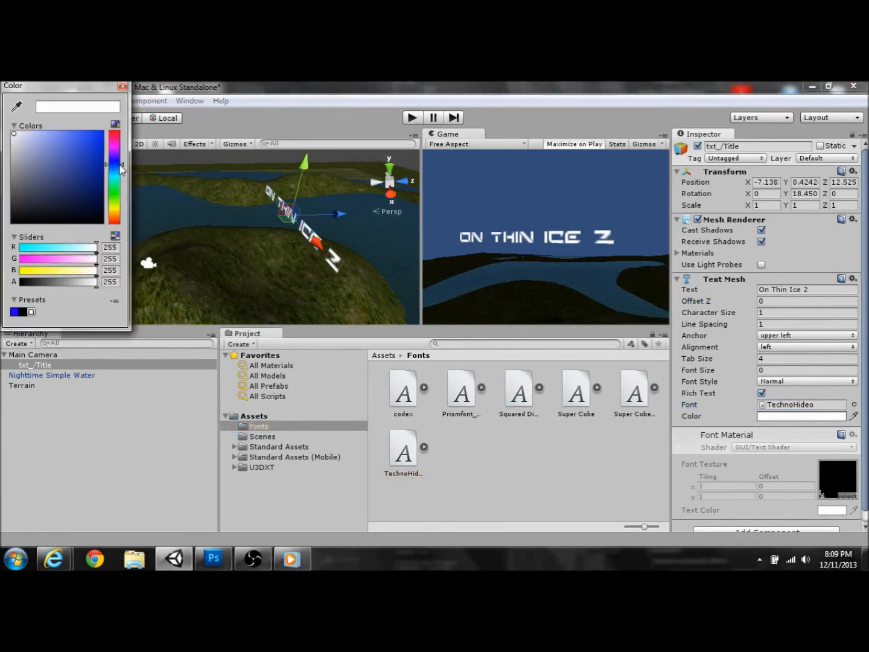
click(119, 175)
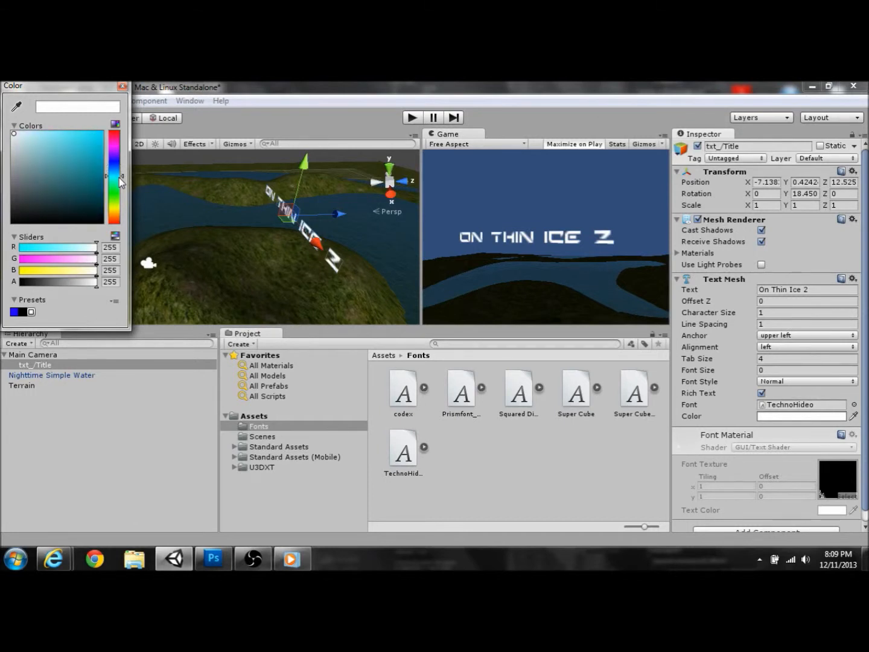
mouse_move(84, 153)
mouse_down()
mouse_move(96, 140)
mouse_move(62, 152)
mouse_move(61, 134)
mouse_up()
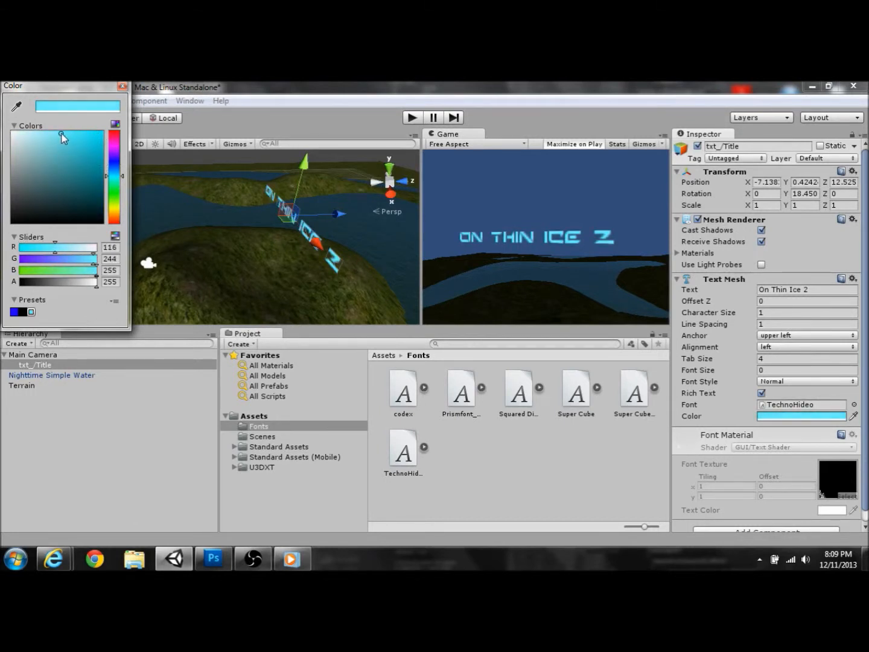
click(123, 86)
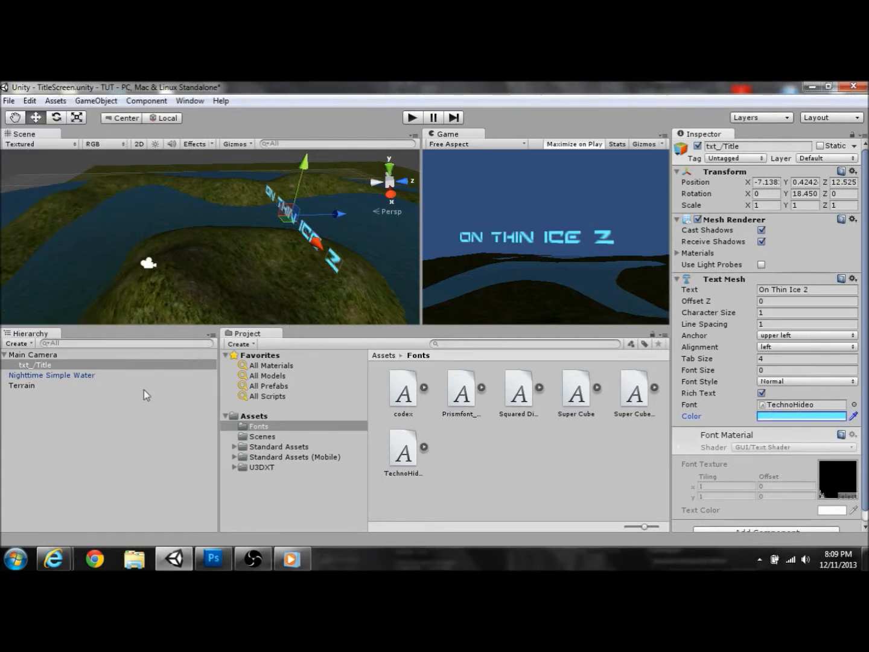
Step: Create a new 3D text as a child of Main Camera and move it next to the title
click(46, 420)
click(18, 343)
click(58, 268)
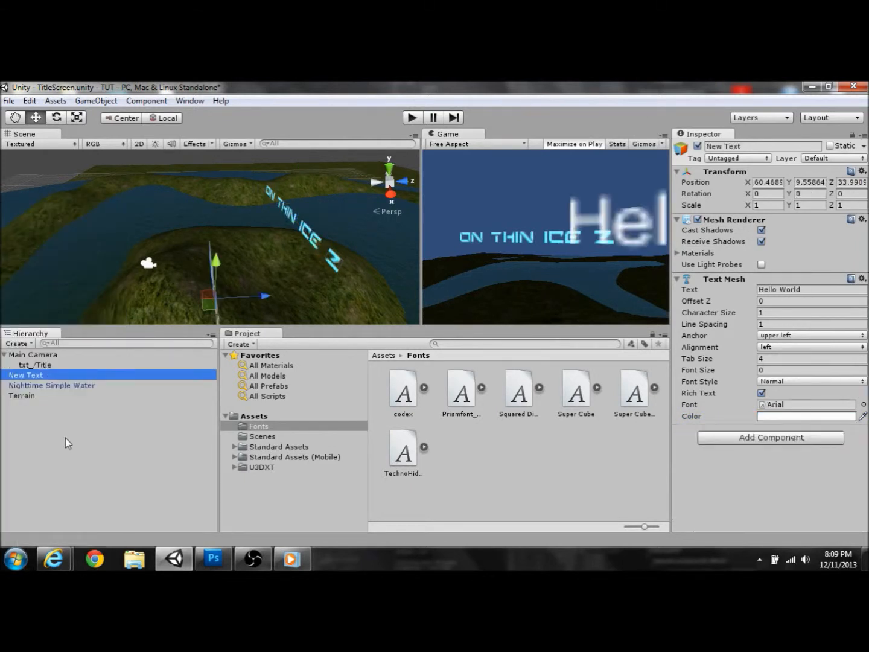
drag(39, 378, 39, 354)
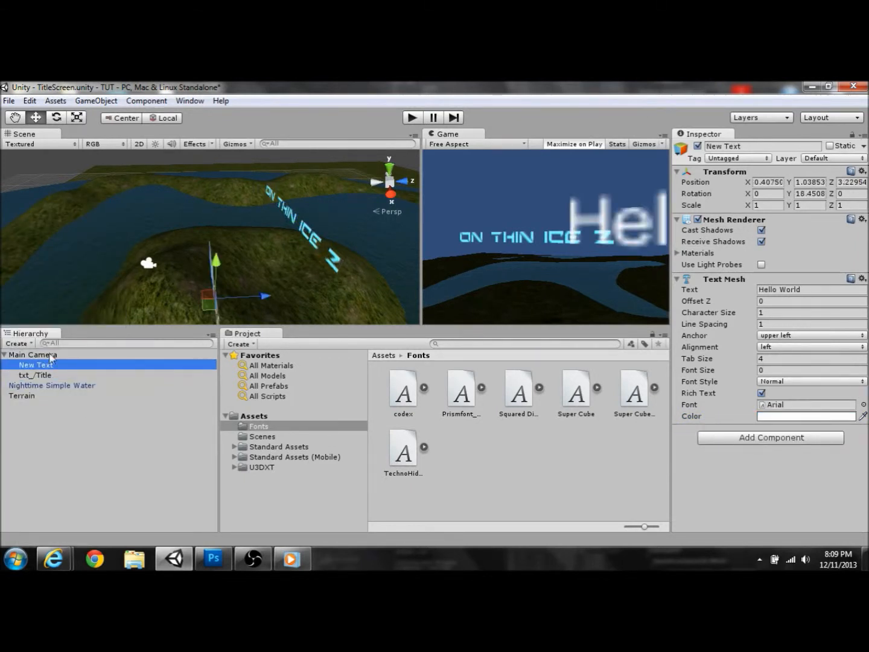
drag(259, 296, 562, 309)
drag(328, 251, 192, 244)
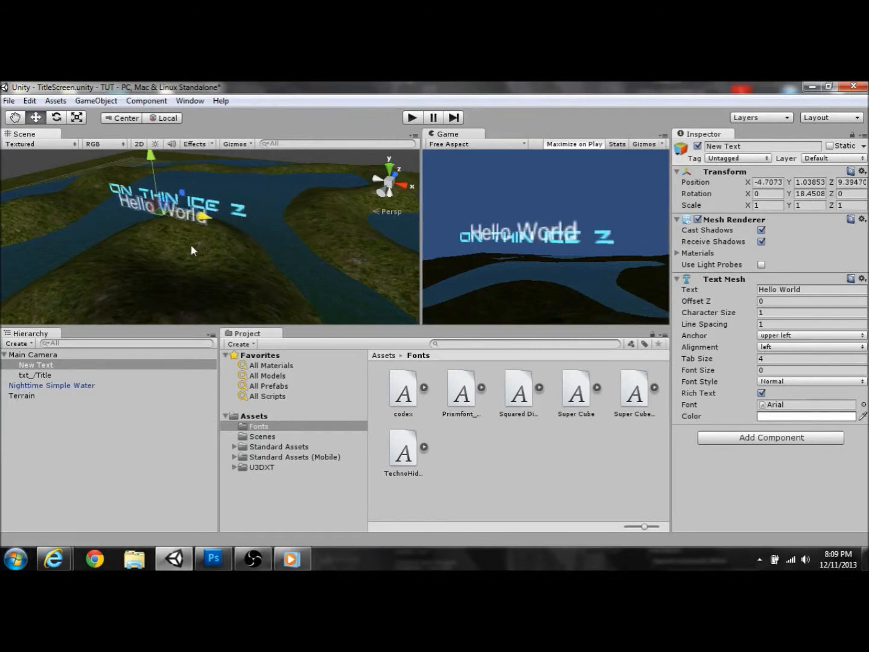
Step: Shrink the Hello World text and give it the TechnoHideo font
click(77, 117)
drag(208, 219, 195, 216)
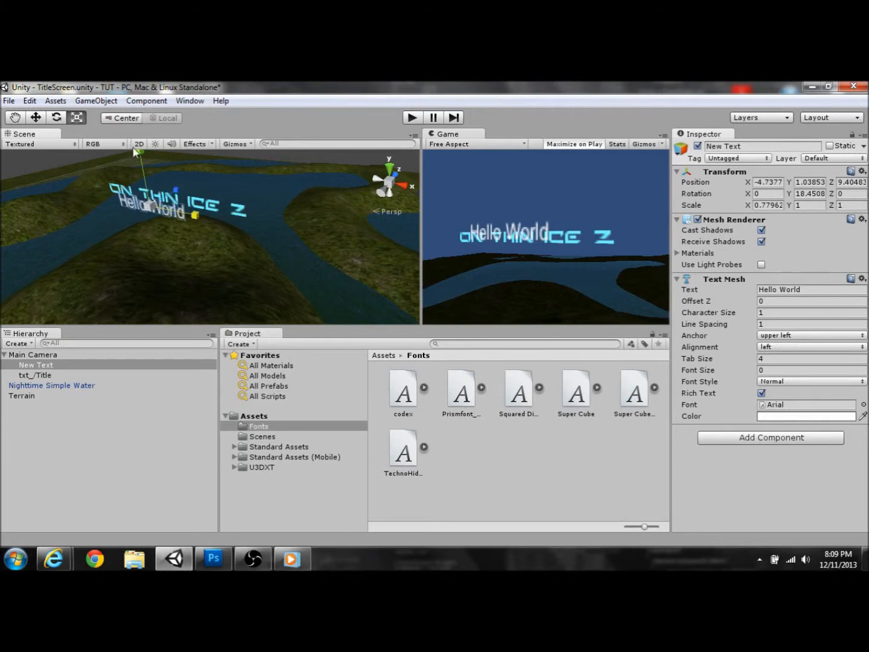
drag(139, 155, 141, 171)
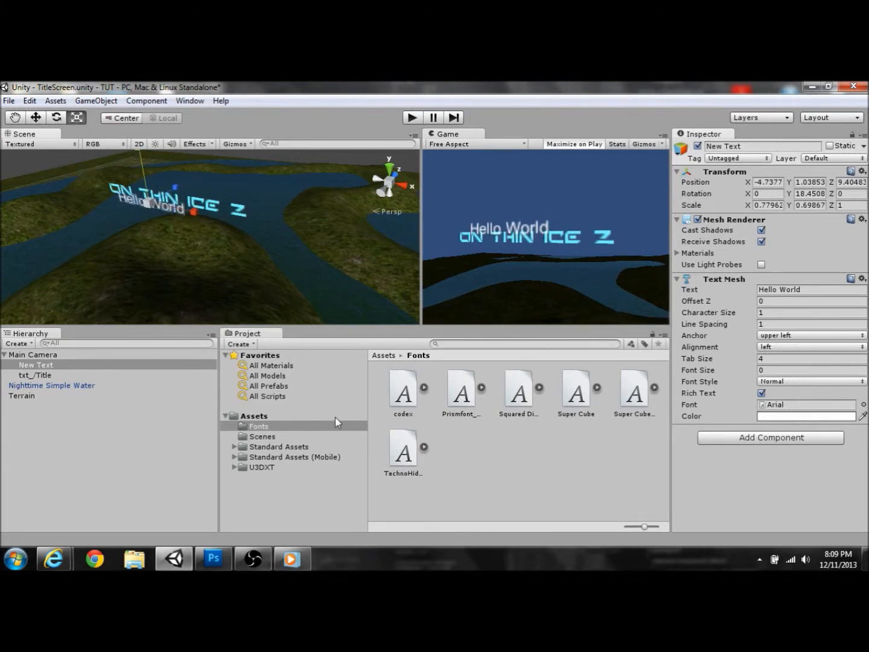
drag(403, 453, 781, 405)
drag(231, 216, 217, 216)
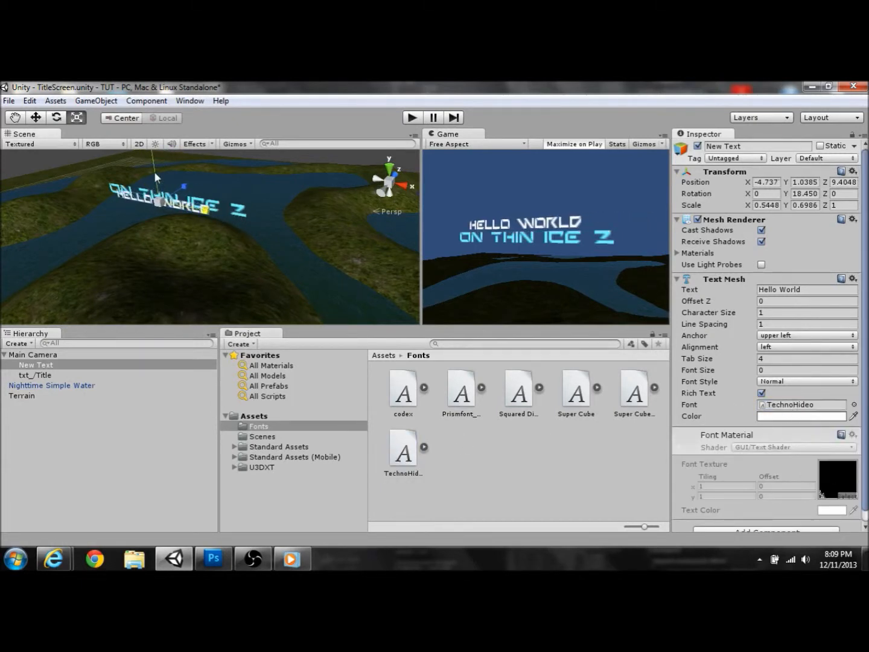
drag(154, 164, 154, 179)
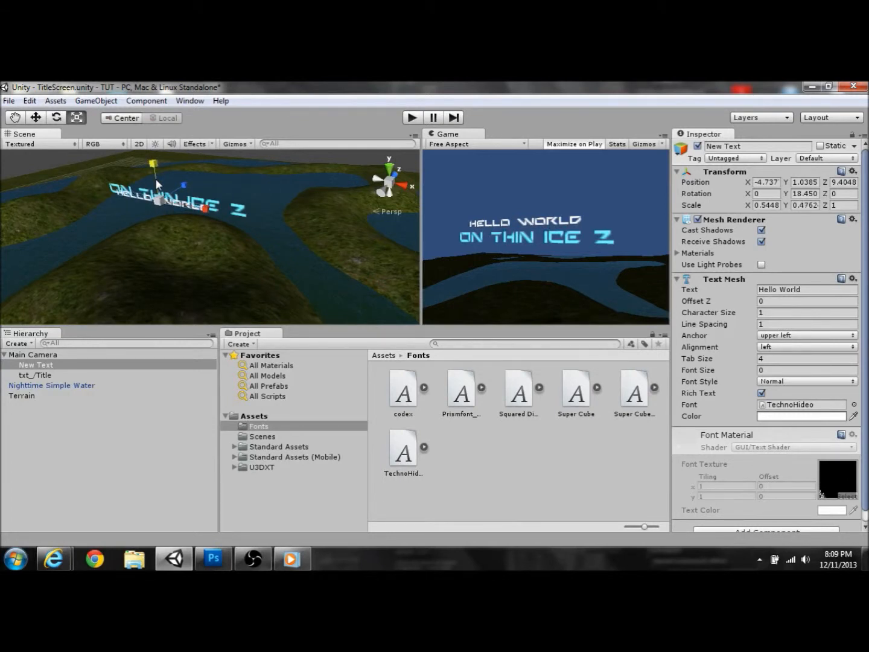
Step: Rotate Hello World to face the view and lower it just beneath the title
click(57, 118)
drag(135, 223, 176, 238)
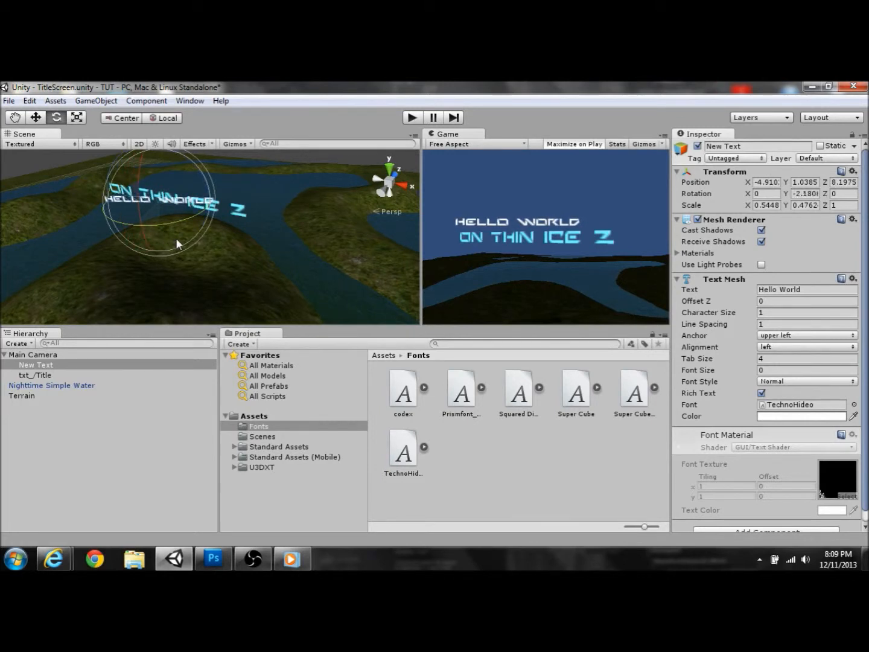
click(36, 118)
drag(153, 163, 161, 196)
alt+drag(333, 204, 226, 166)
Step: Add a cube to the scene and raise it into position behind the titles
click(96, 100)
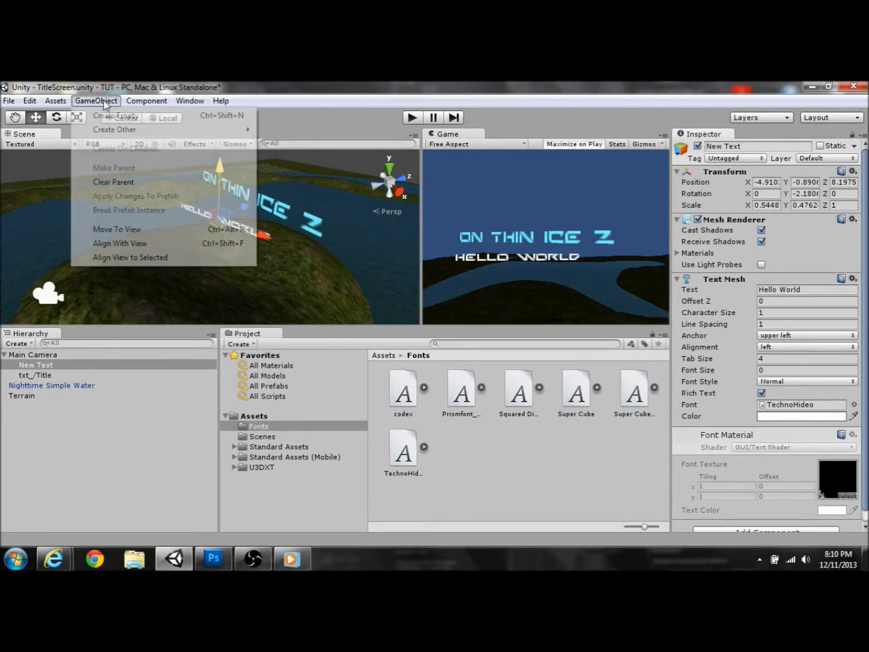
mouse_move(171, 129)
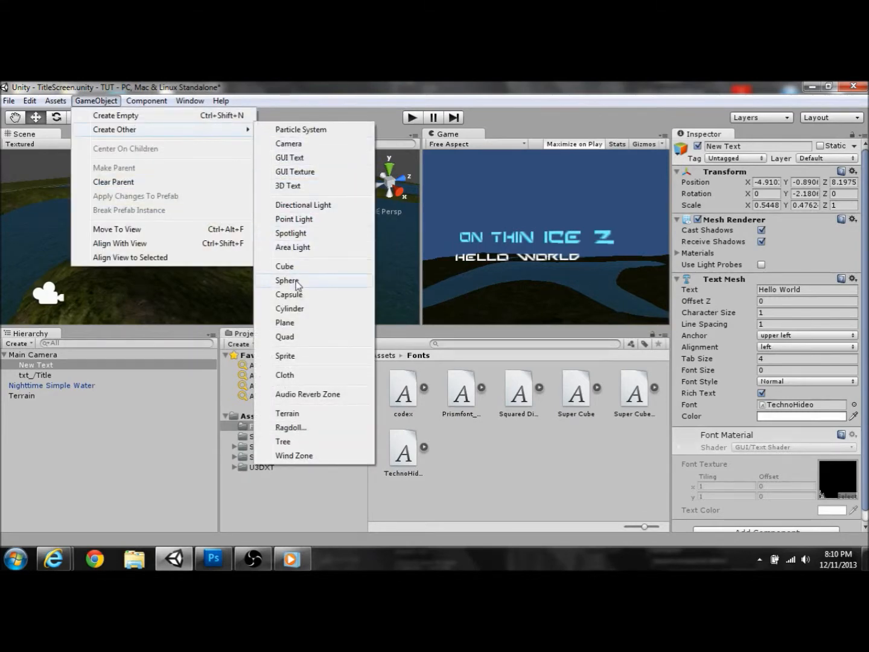
click(286, 266)
drag(215, 204, 214, 173)
drag(250, 214, 182, 231)
alt+drag(269, 247, 109, 311)
Step: Stretch the cube into a tall block about 7.94 by 2.62 and inspect it
click(77, 118)
drag(175, 182, 176, 151)
alt+drag(203, 232, 481, 223)
right_drag(481, 219, 499, 203)
key(w)
key(s)
alt+scroll(500, 204, down, 5)
alt+drag(501, 204, 221, 242)
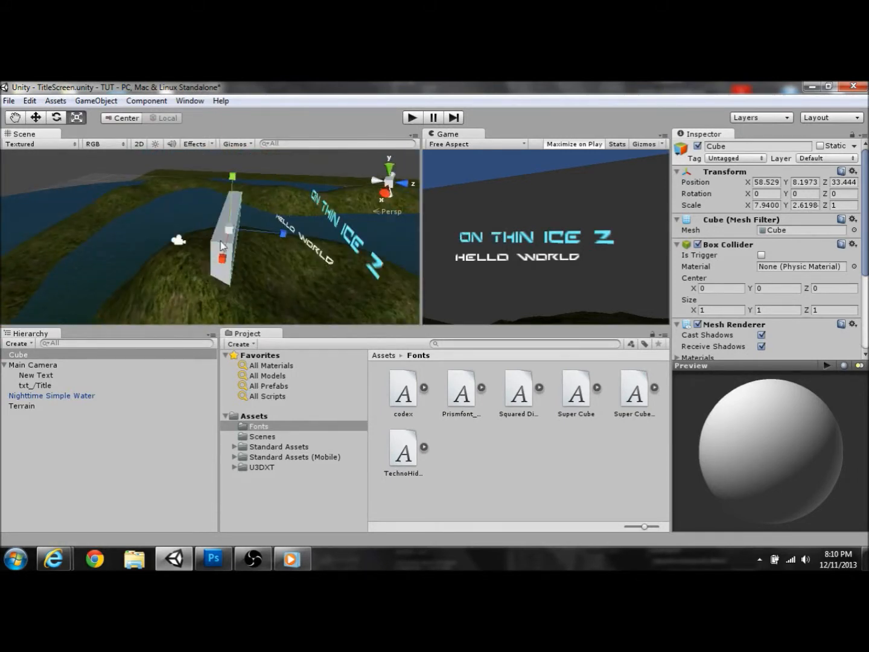
right_click(23, 354)
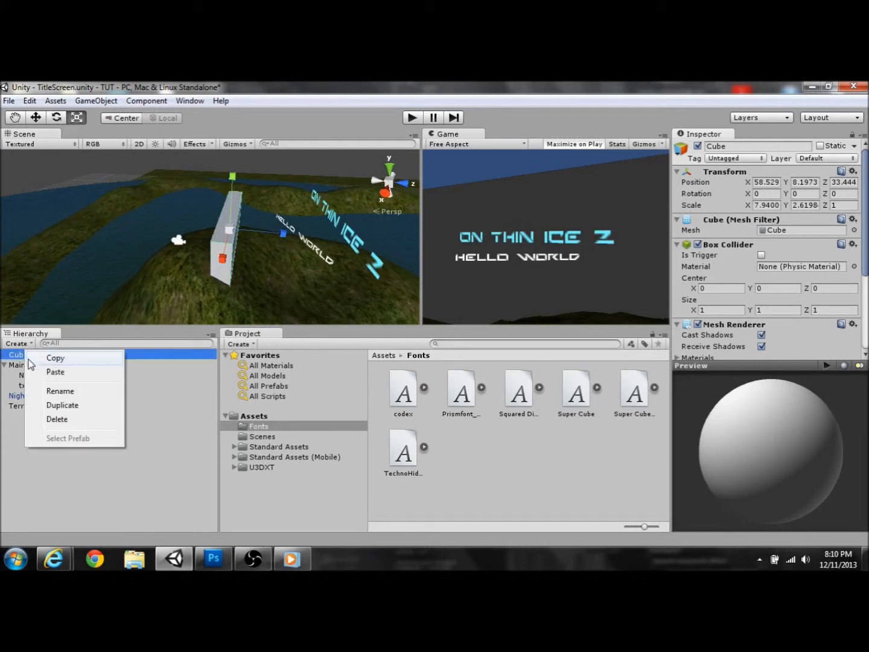
Step: Delete the cube and duplicate the New Text object twice
click(56, 427)
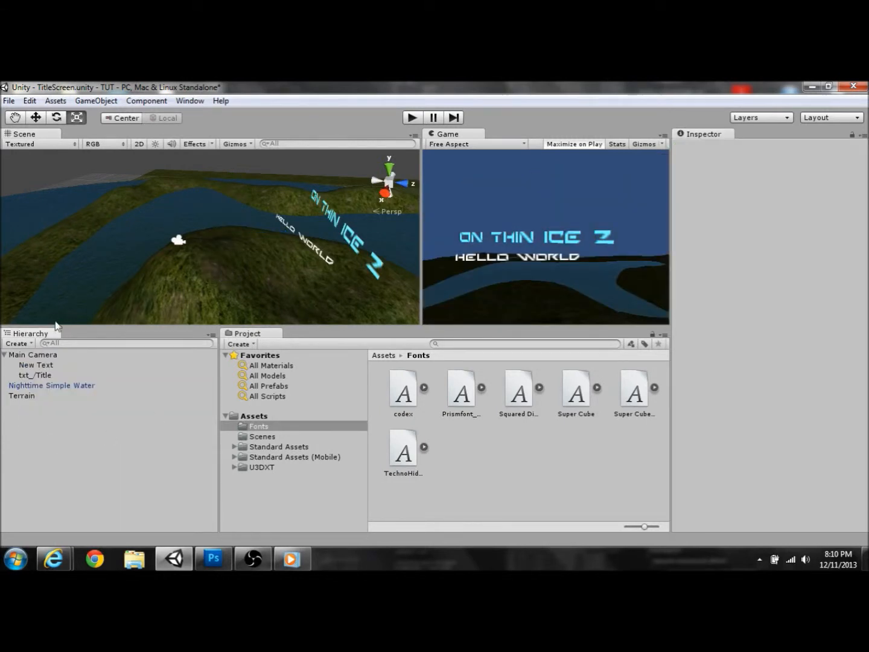
click(46, 365)
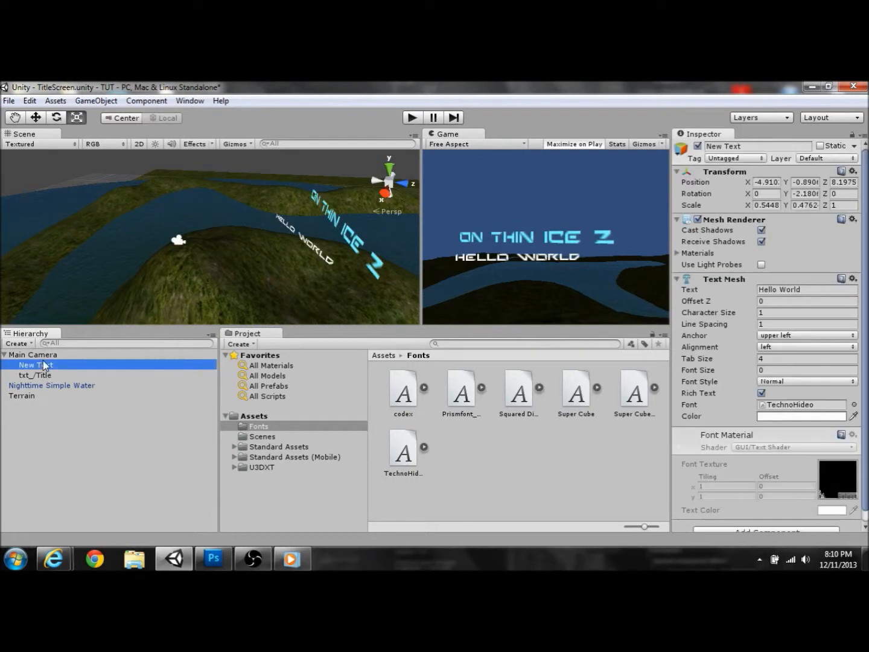
right_click(144, 371)
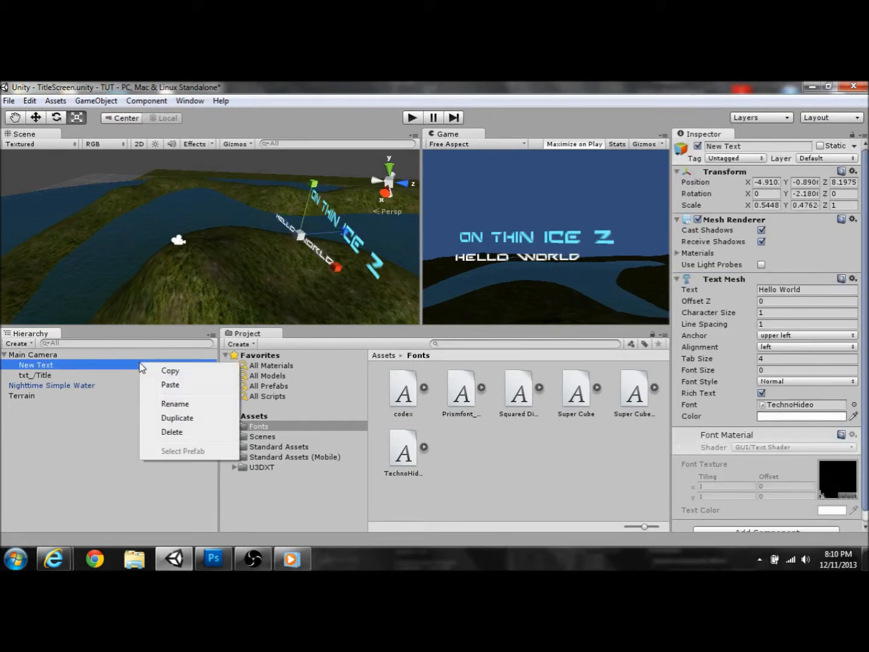
click(161, 417)
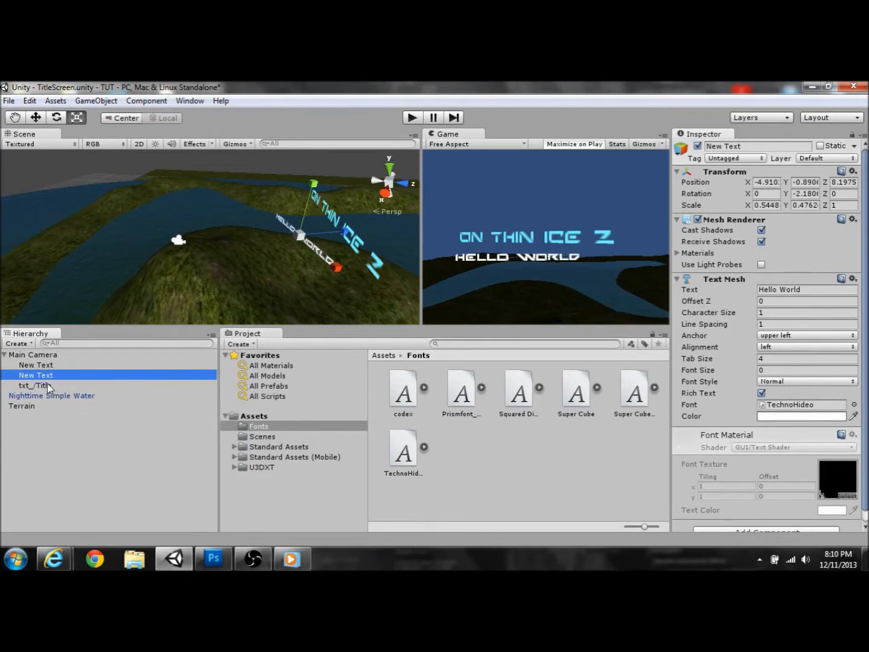
right_click(49, 376)
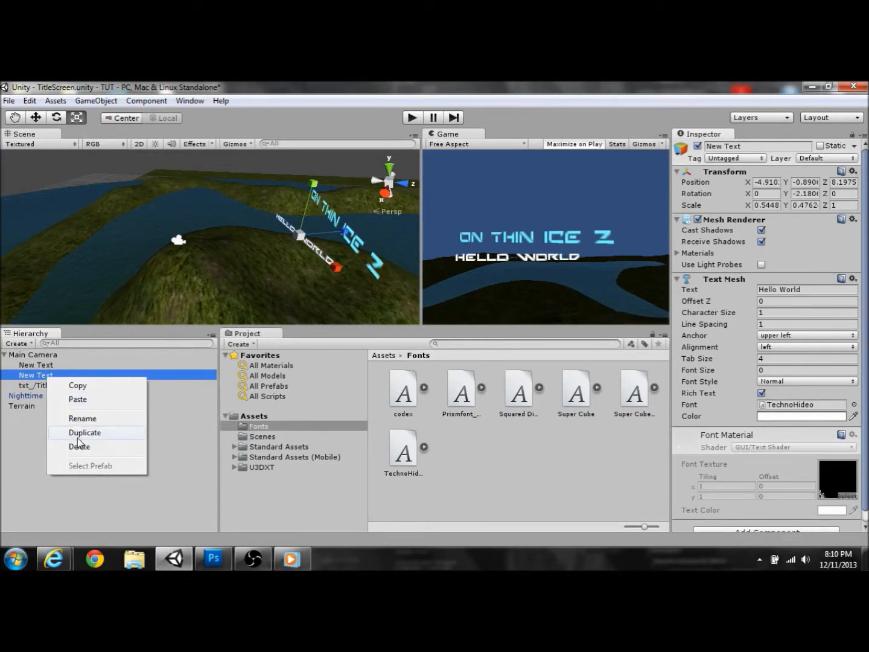
click(77, 432)
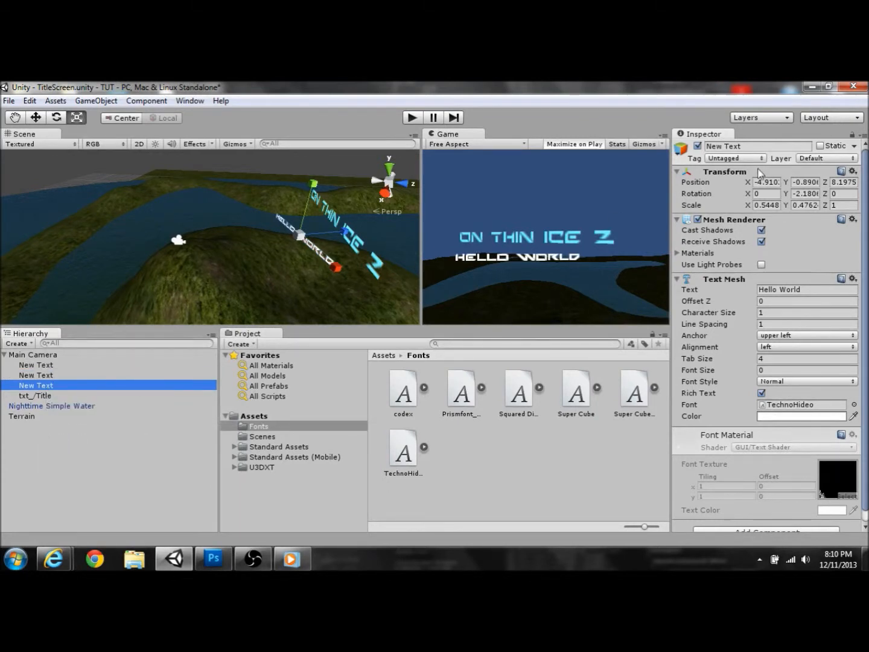
Step: Rename the first text copy to txt_/StartGame
drag(751, 147, 703, 149)
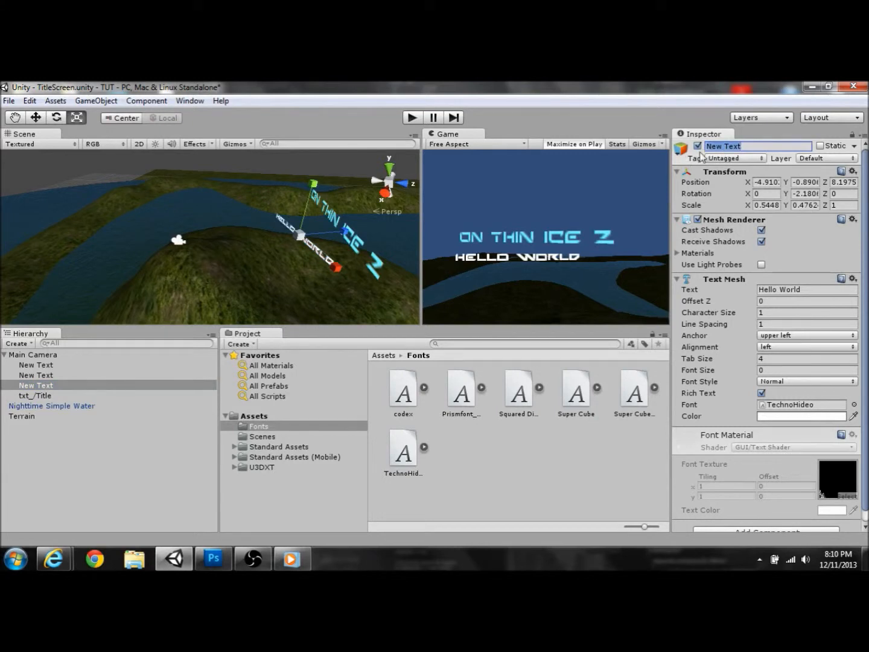
text(txt_StartG)
text(ame)
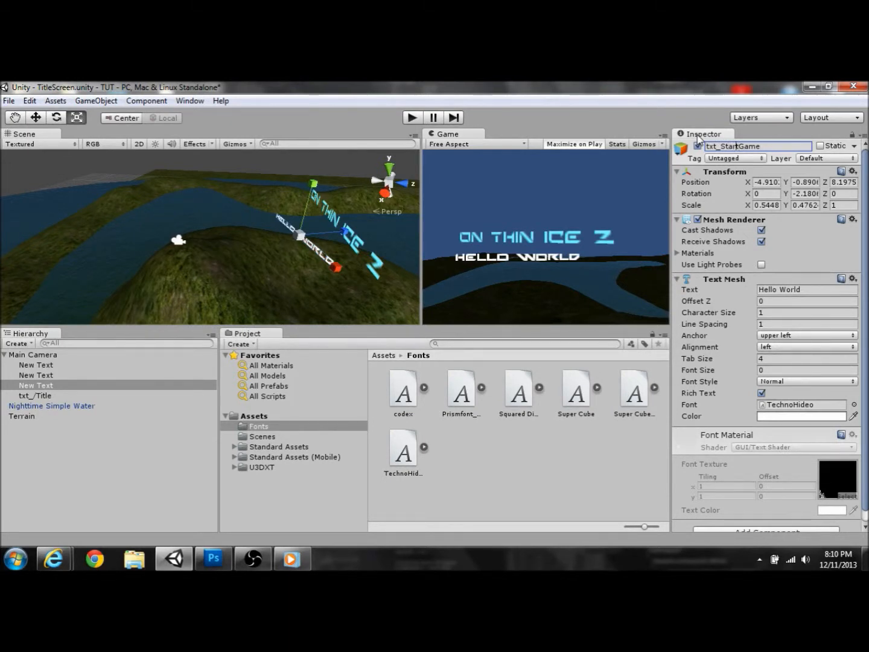
text(/)
key(Return)
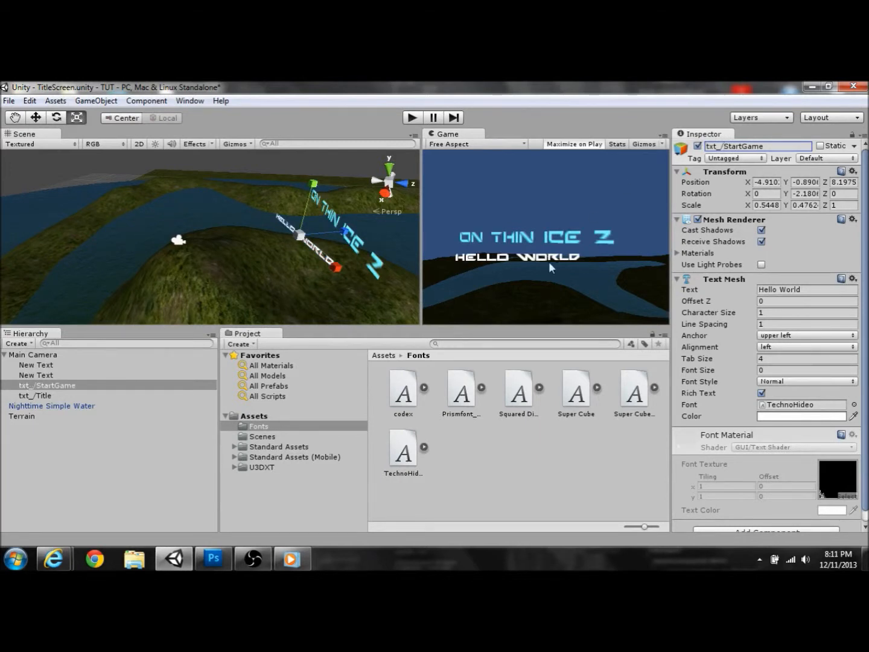
Step: Rename the second text copy to txt_/MultiPlayer
click(61, 375)
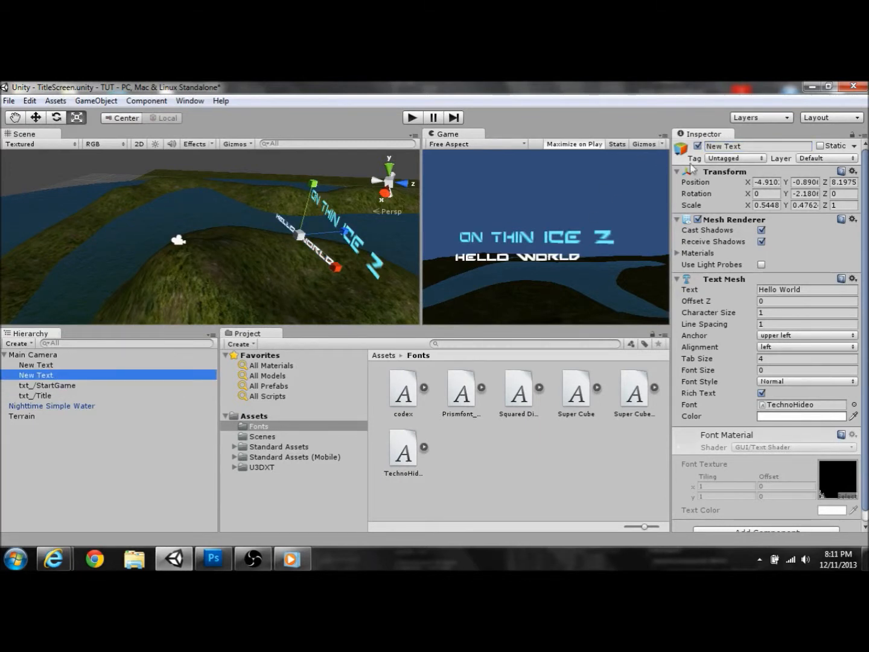
click(748, 147)
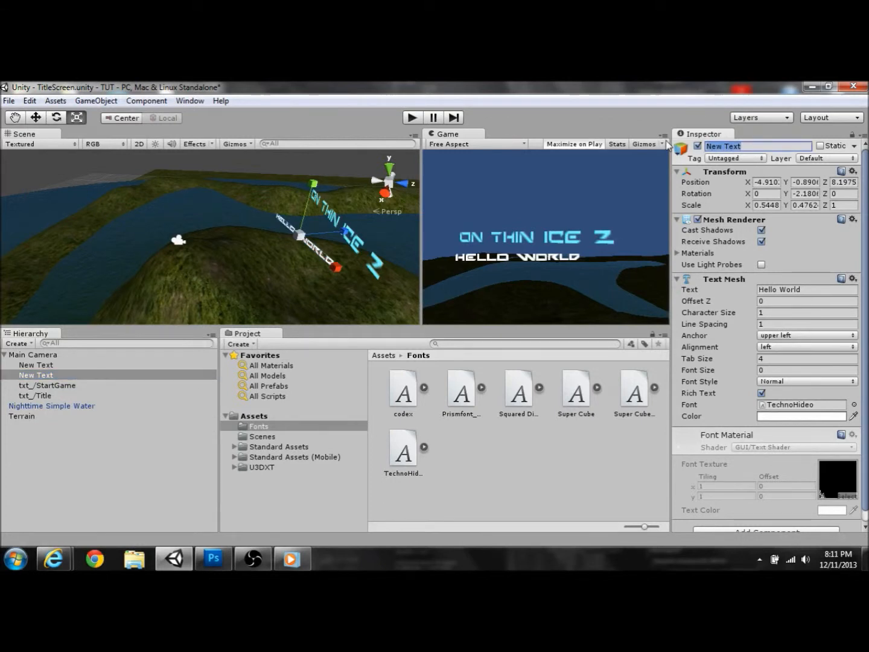
key(BackSpace)
text(layer)
text(txt)
text(_/)
key(Return)
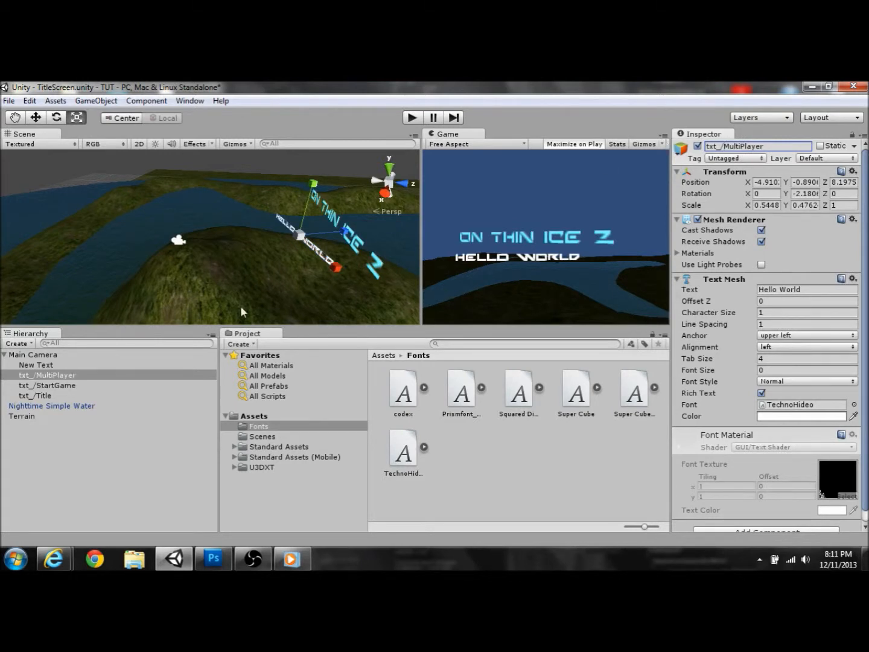
Step: Rename the last text copy to txt_/QuitGame
click(37, 366)
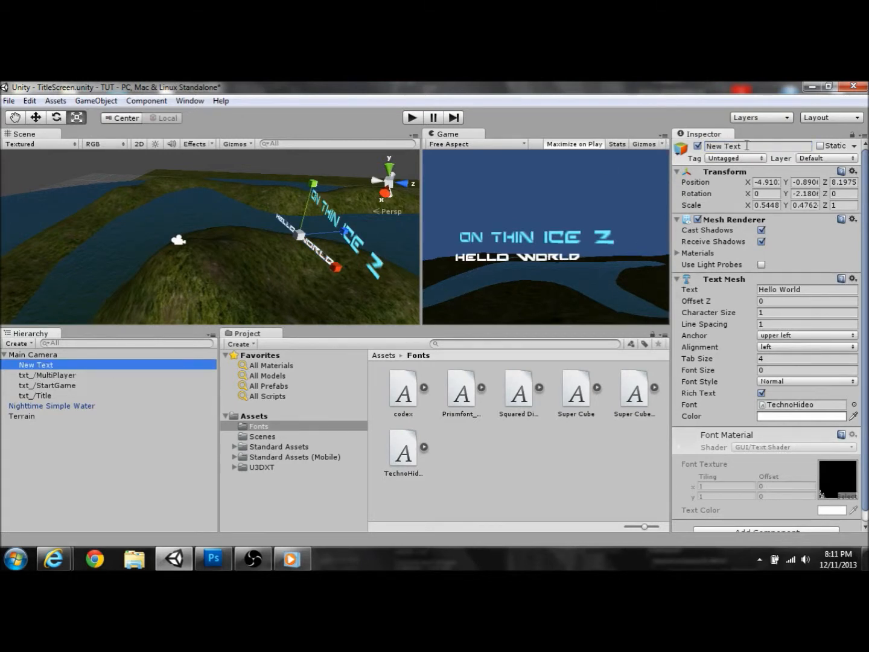
click(709, 146)
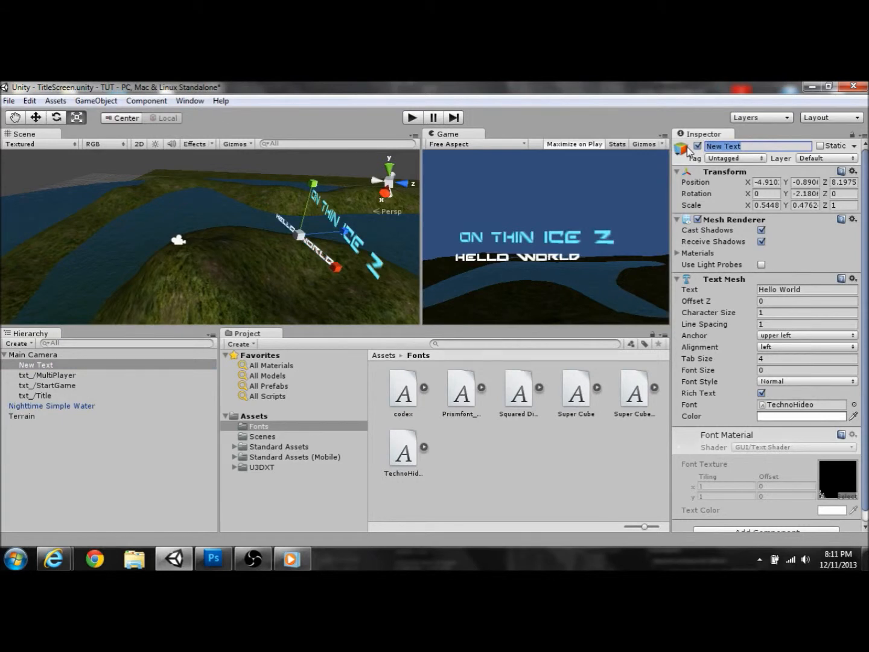
text(txt_)
text(/QuitGame)
key(Return)
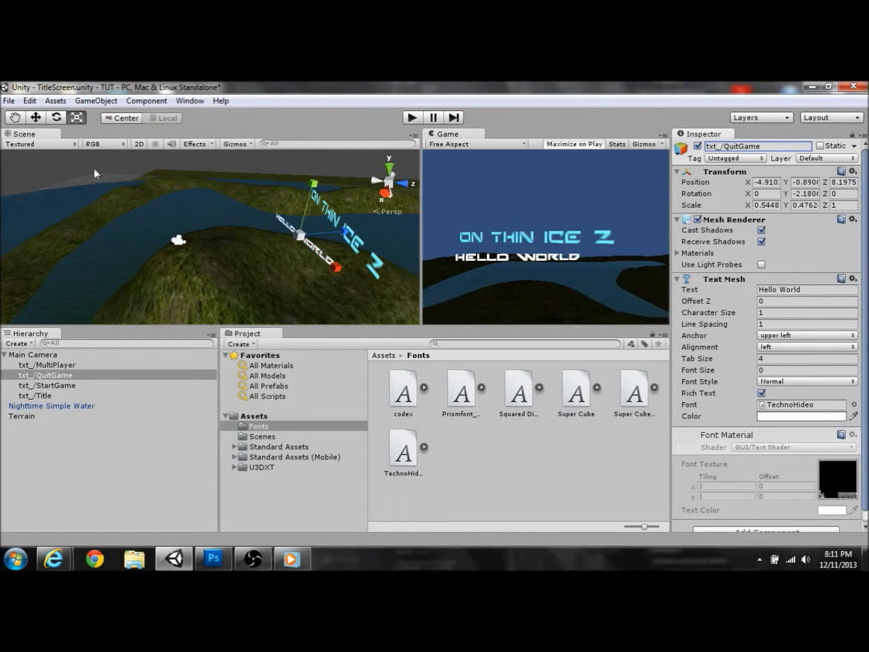
Step: Change the displayed text to 'QuitGame' on the selected object and 'Start Game' on txt_/StartGame
click(809, 291)
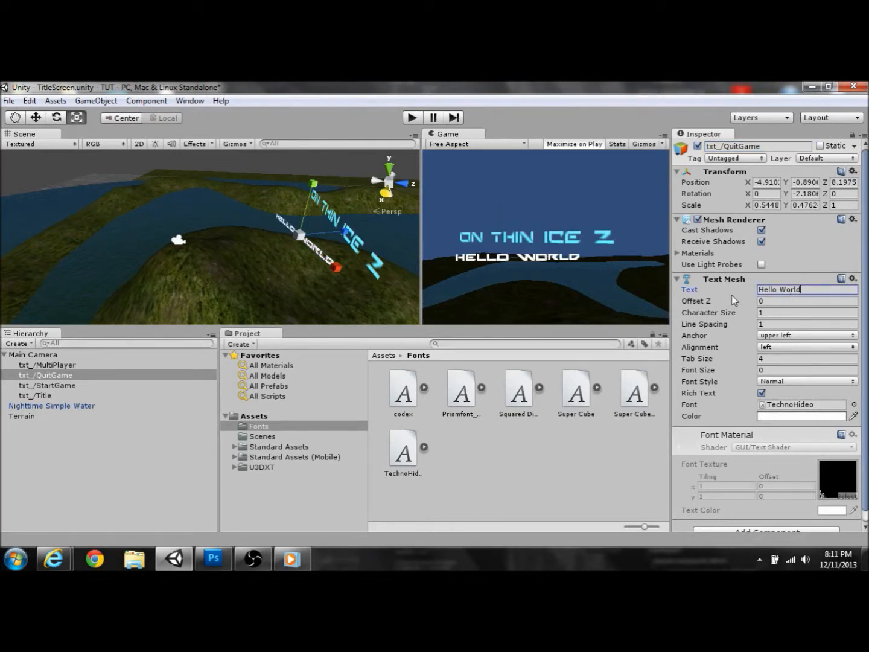
key(ctrl+a)
text(QuitGame)
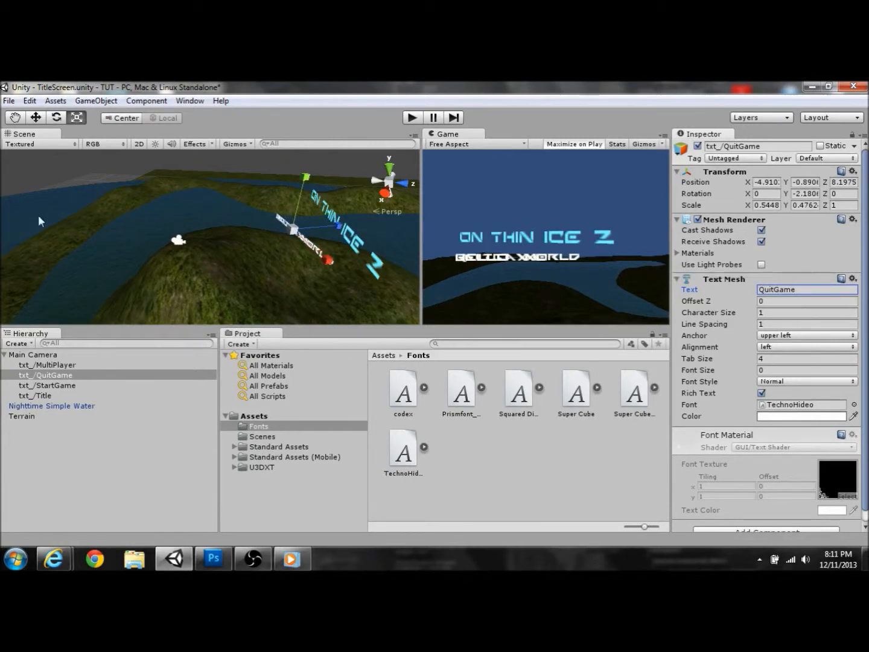
click(47, 385)
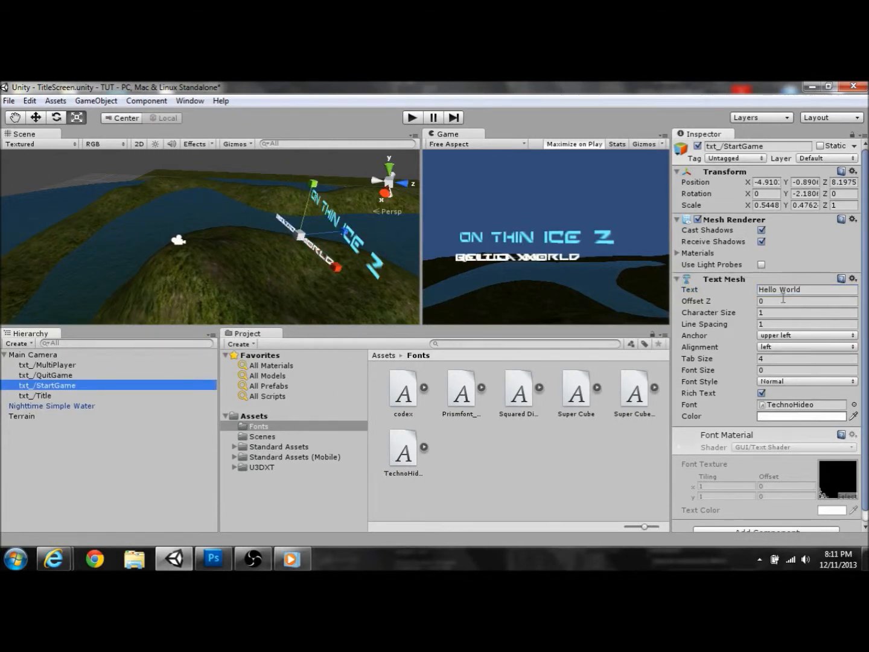
click(808, 291)
key(ctrl+a)
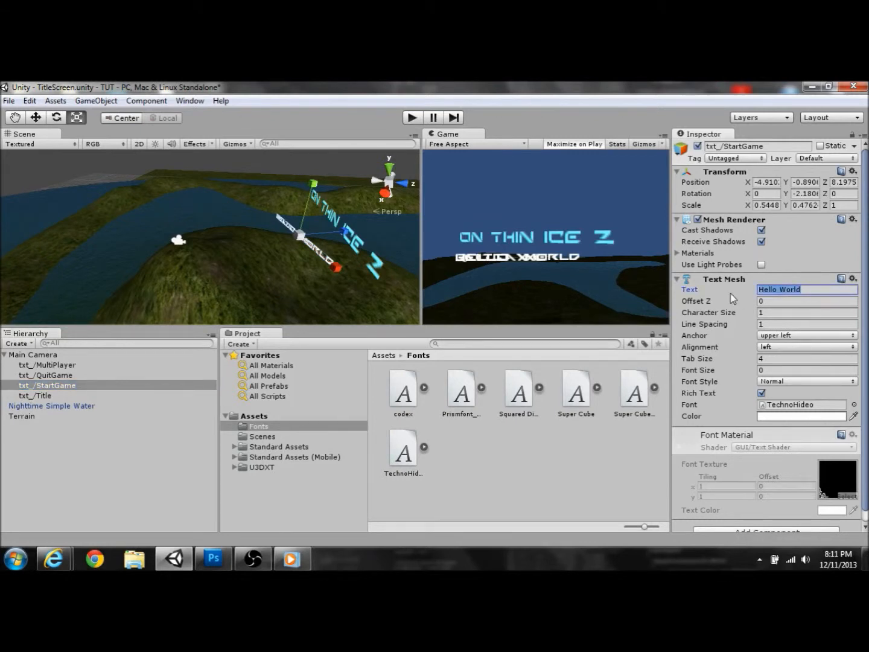
text(Start G)
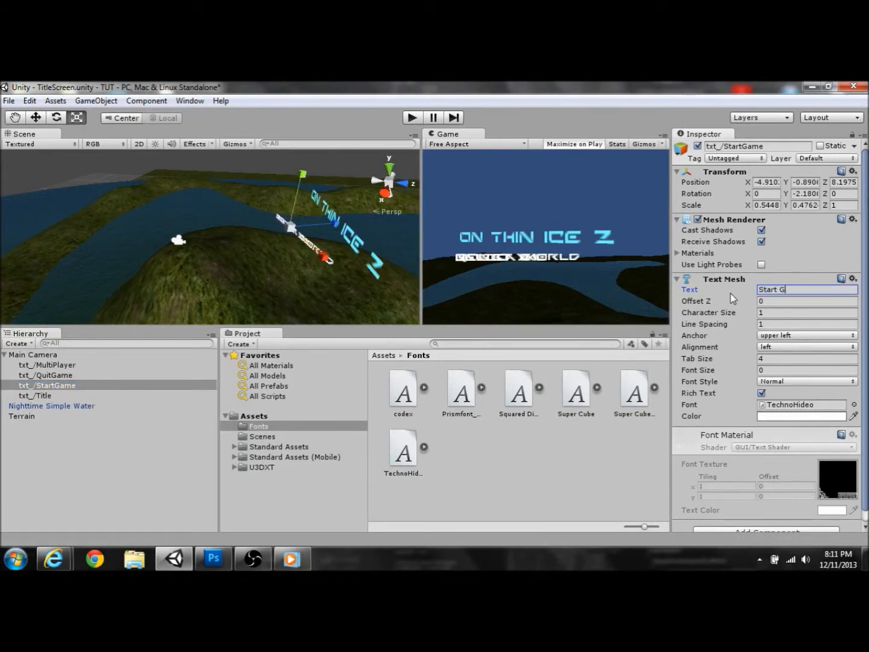
text(ame)
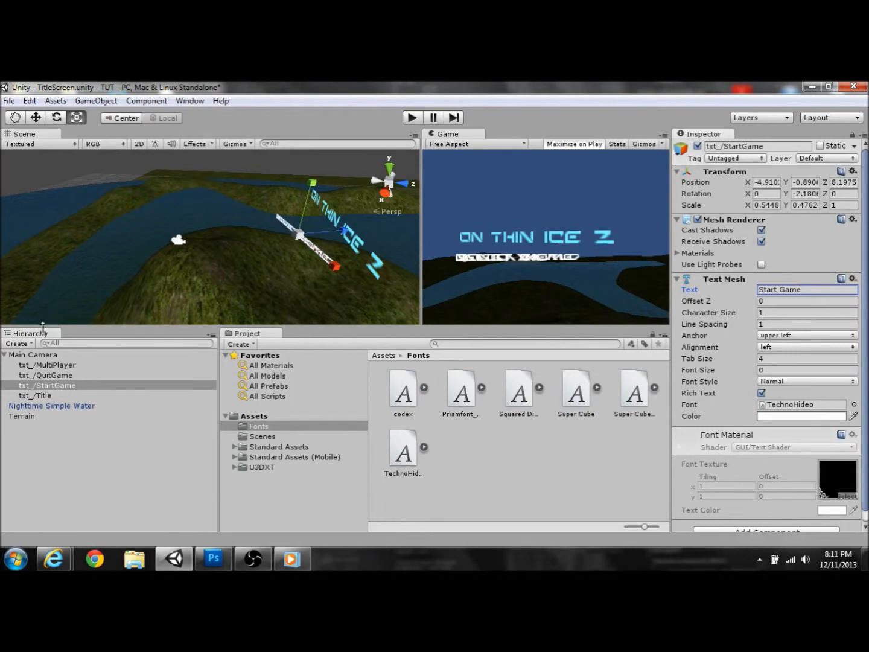
Step: Correct txt_/QuitGame's text to 'Quit Game'
click(58, 375)
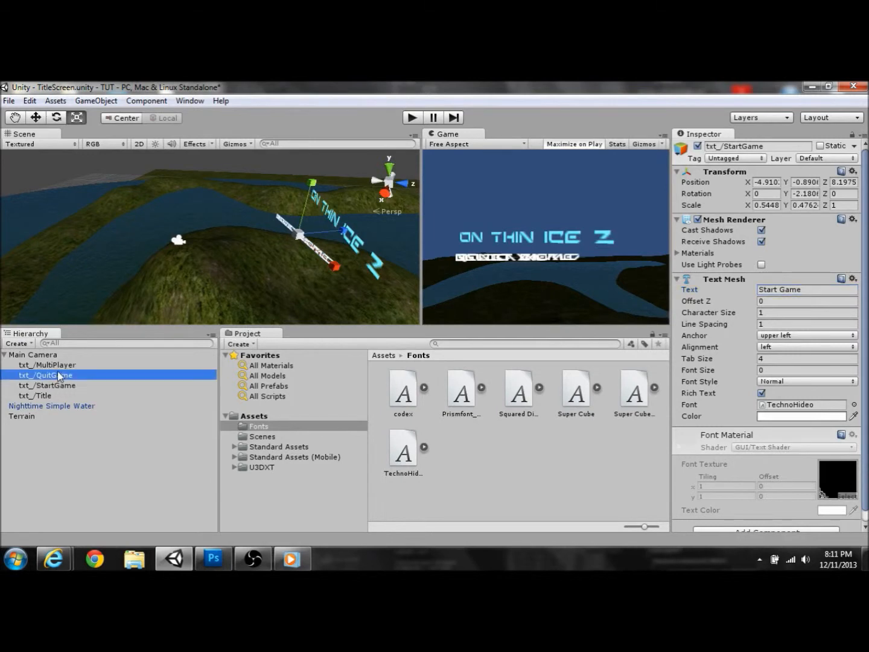
click(774, 289)
key(BackSpace)
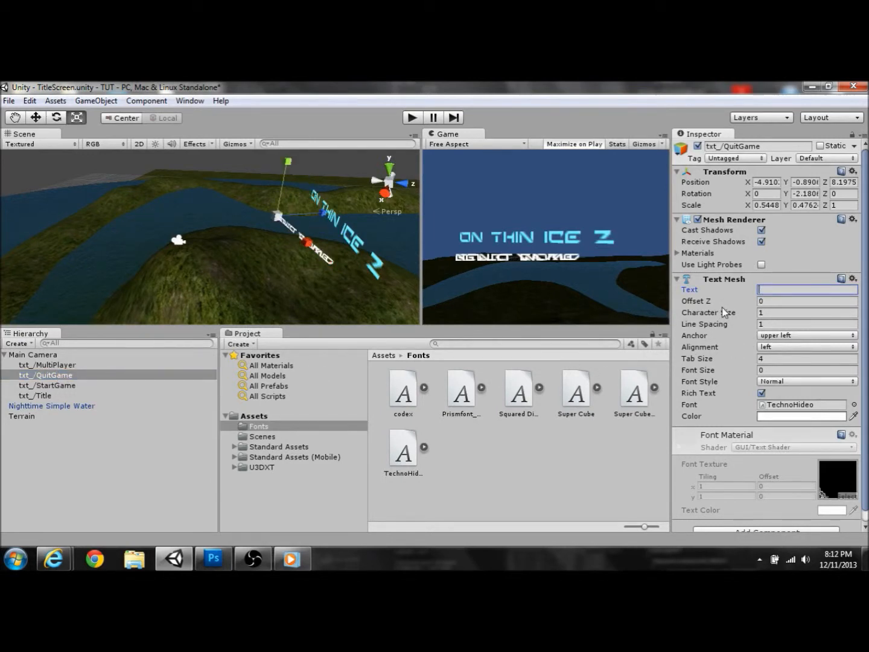
text(Quit Game)
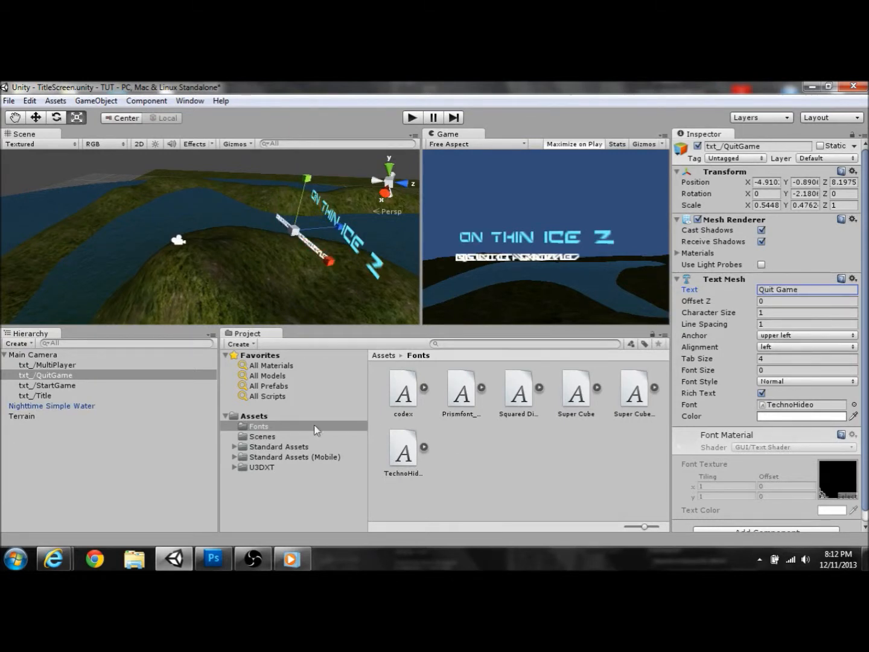
Step: Replace txt_/MultiPlayer's Hello World text with 'MultiPlayer'
click(45, 366)
click(803, 290)
click(733, 300)
click(745, 289)
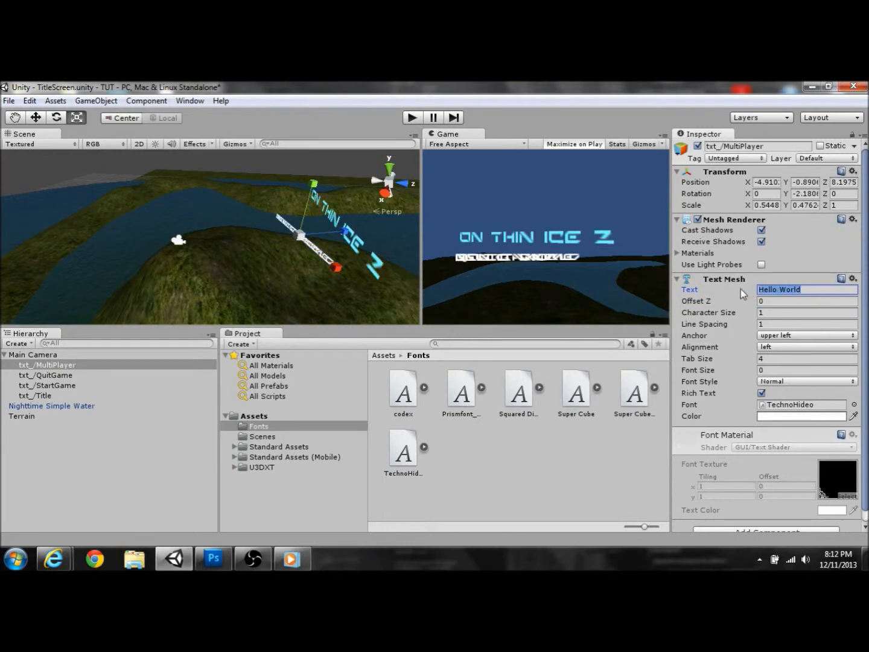
key(BackSpace)
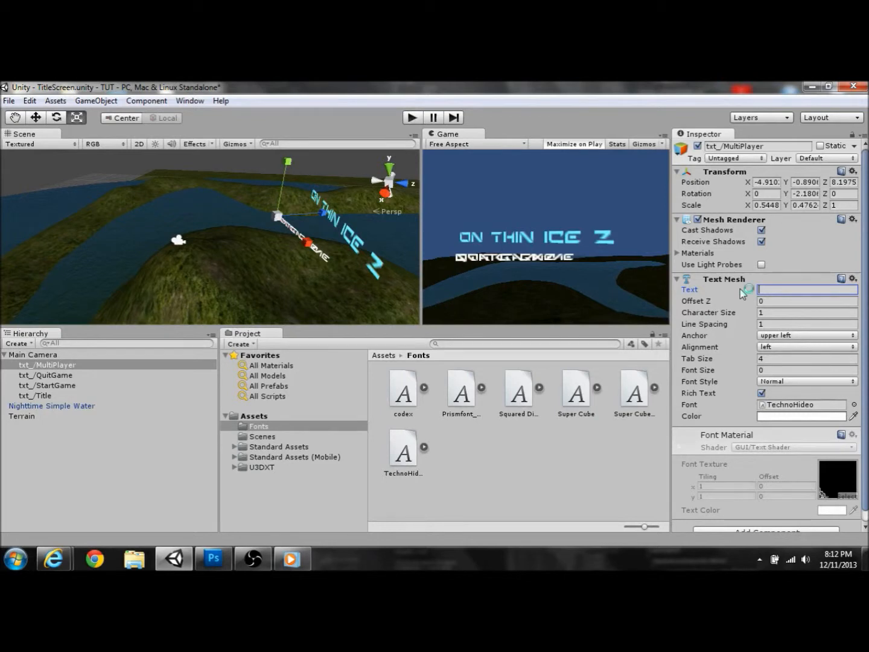
text(Mu)
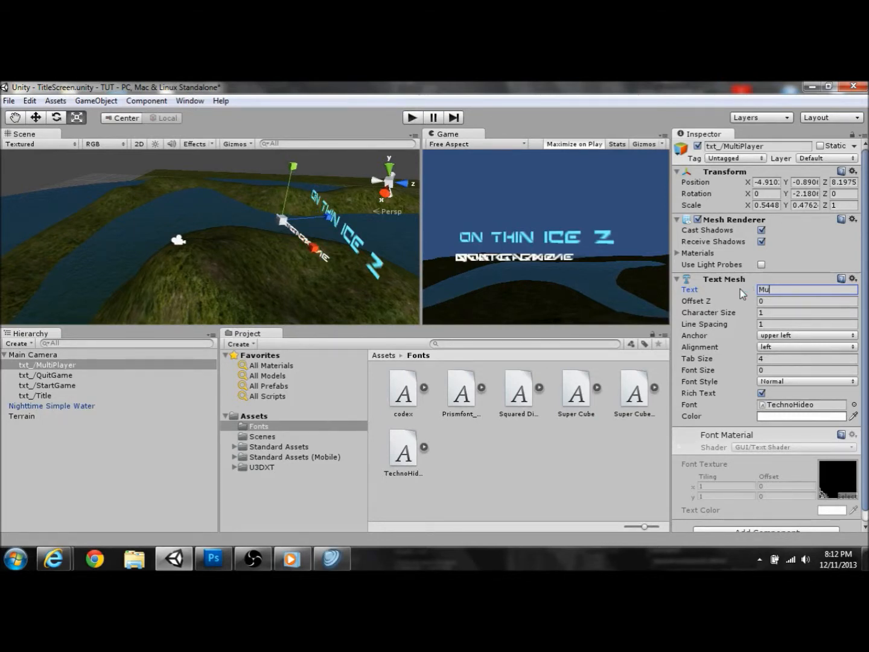
text(ltiPlayer)
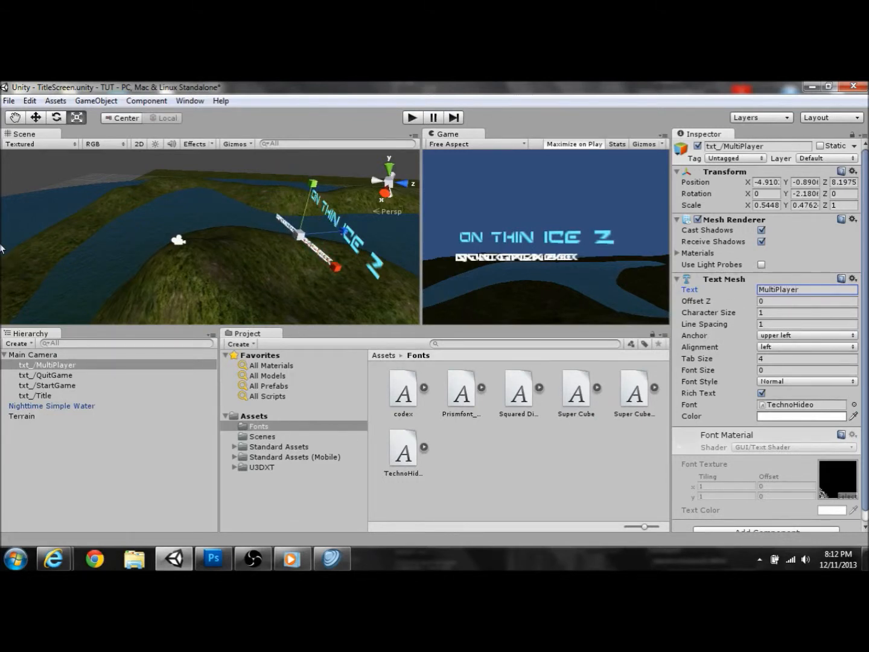
Step: Lower MultiPlayer and Quit Game beneath Start Game, then test the title screen in play mode
click(35, 116)
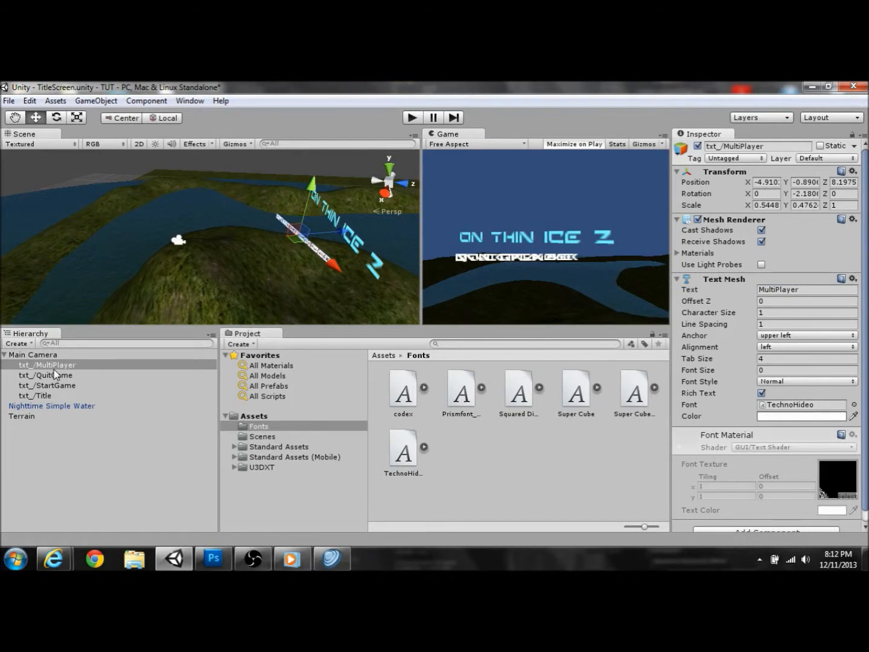
drag(316, 188, 316, 195)
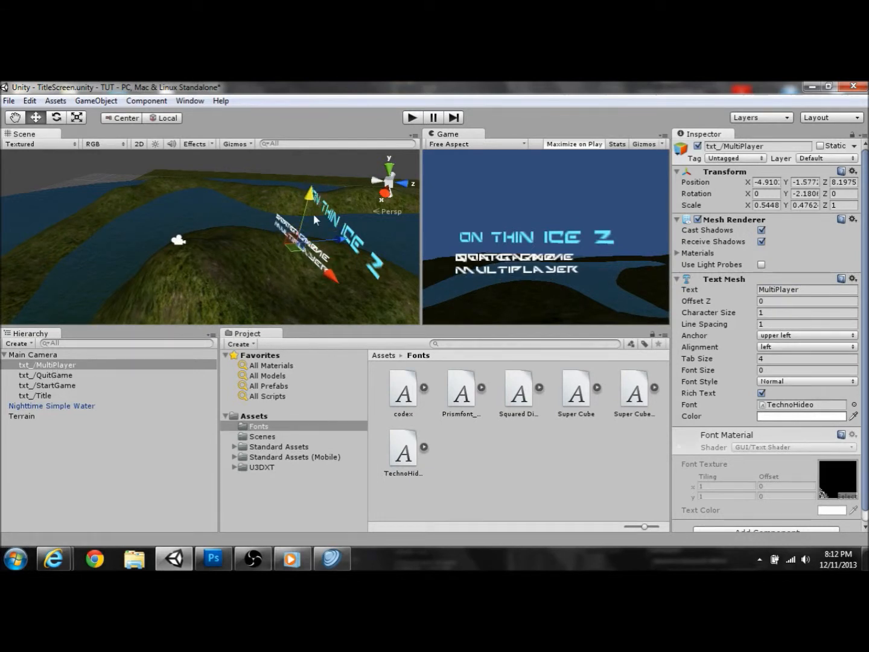
click(51, 376)
drag(308, 179, 311, 201)
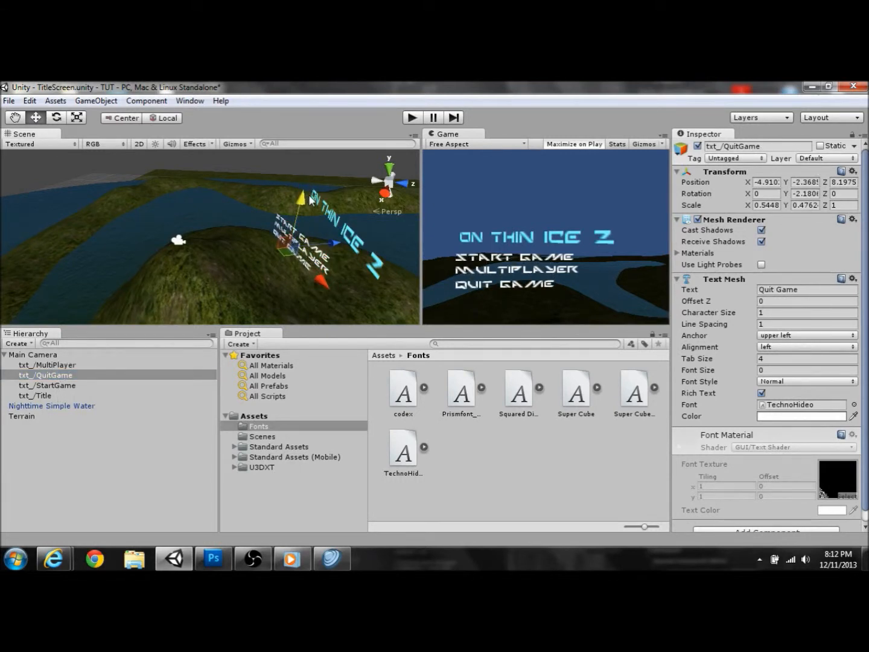
drag(310, 199, 310, 198)
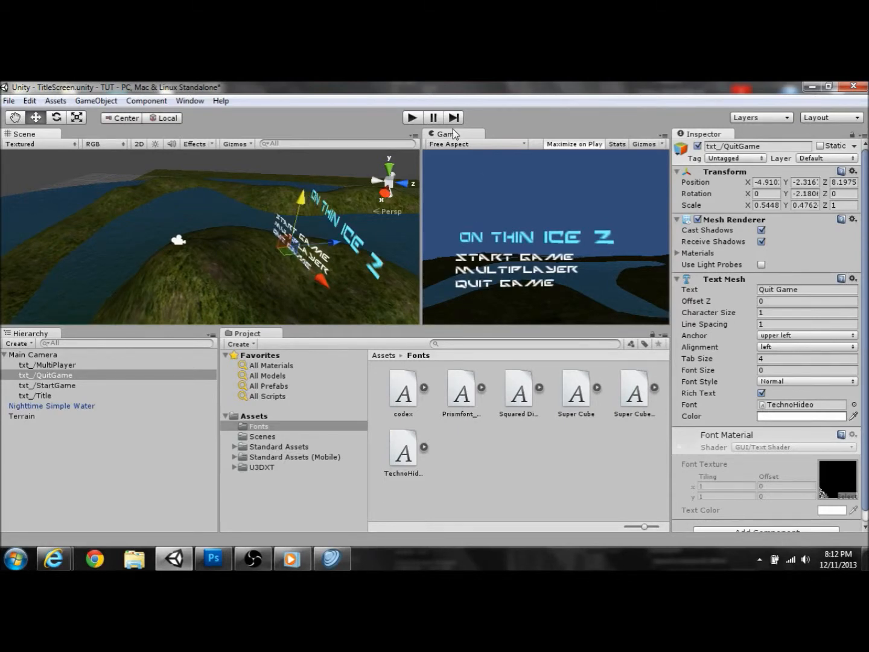
click(419, 121)
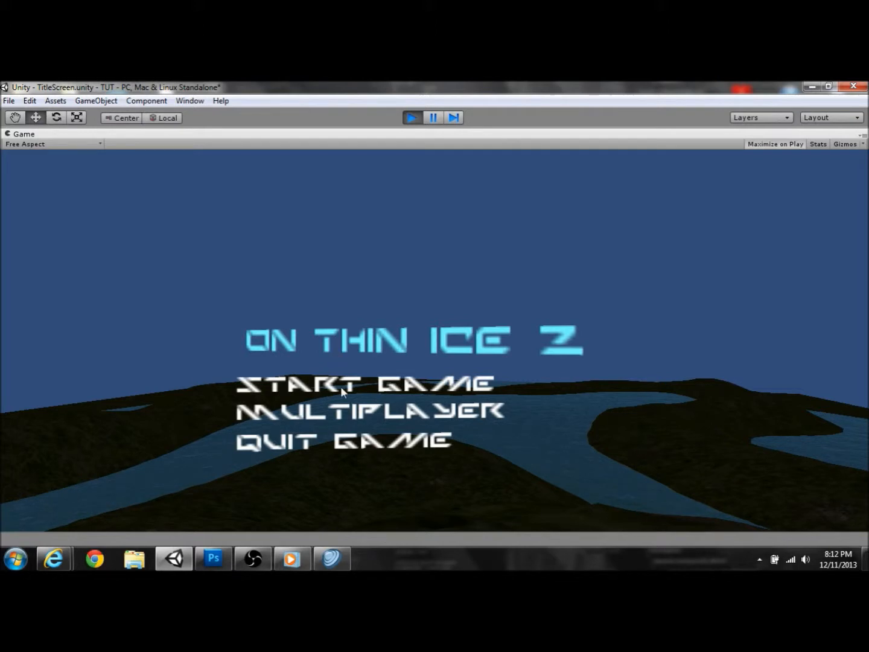
click(411, 117)
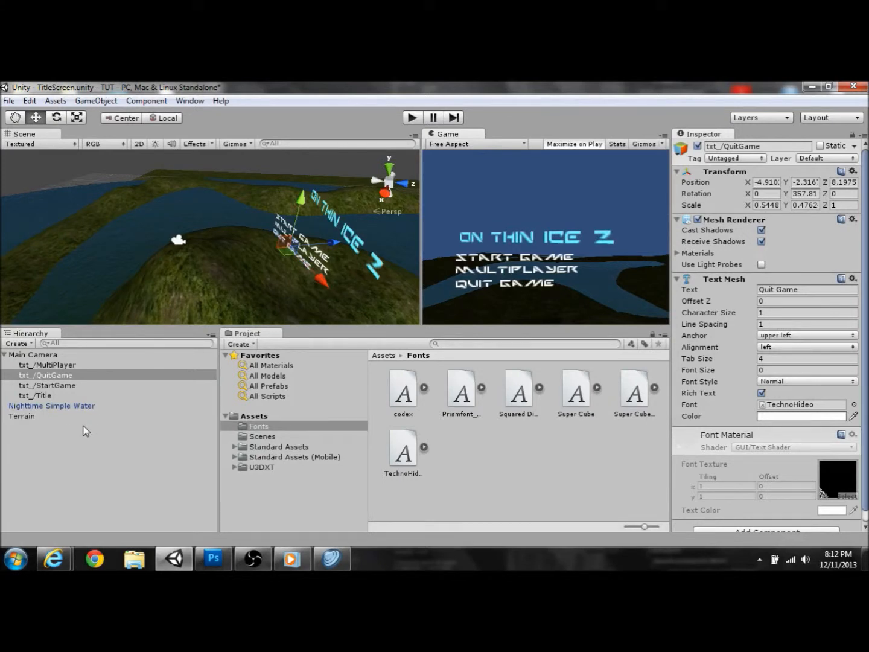
Step: Create a Scripts folder, move it from Fonts to the Assets root, and open it
click(267, 497)
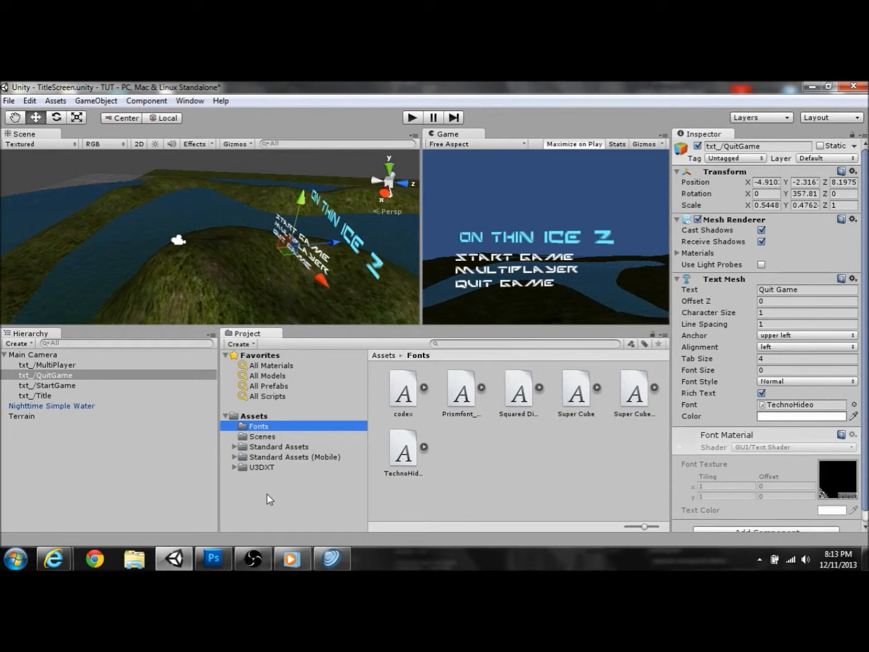
click(242, 348)
click(281, 266)
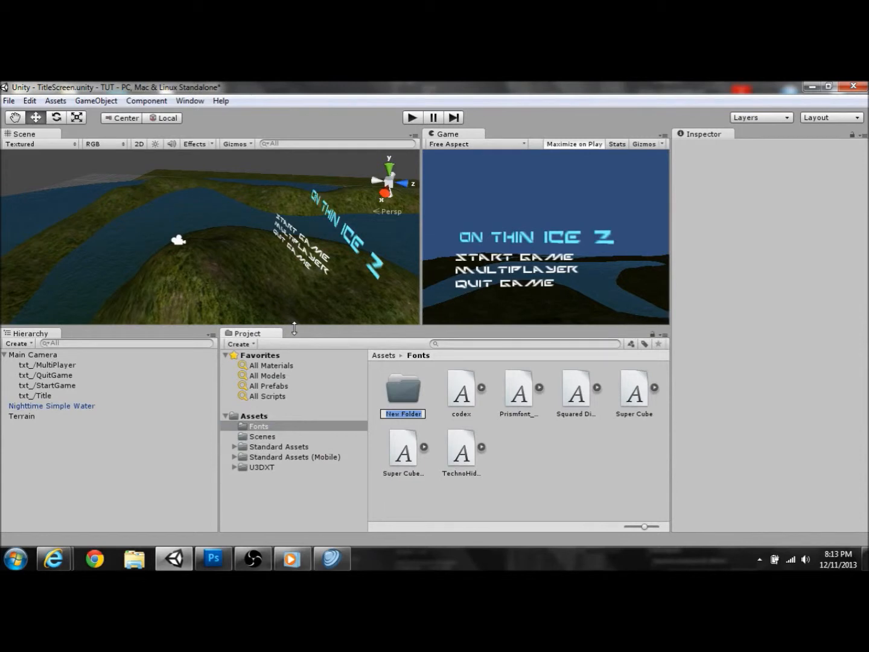
text(Scripts)
key(Return)
drag(396, 391, 255, 430)
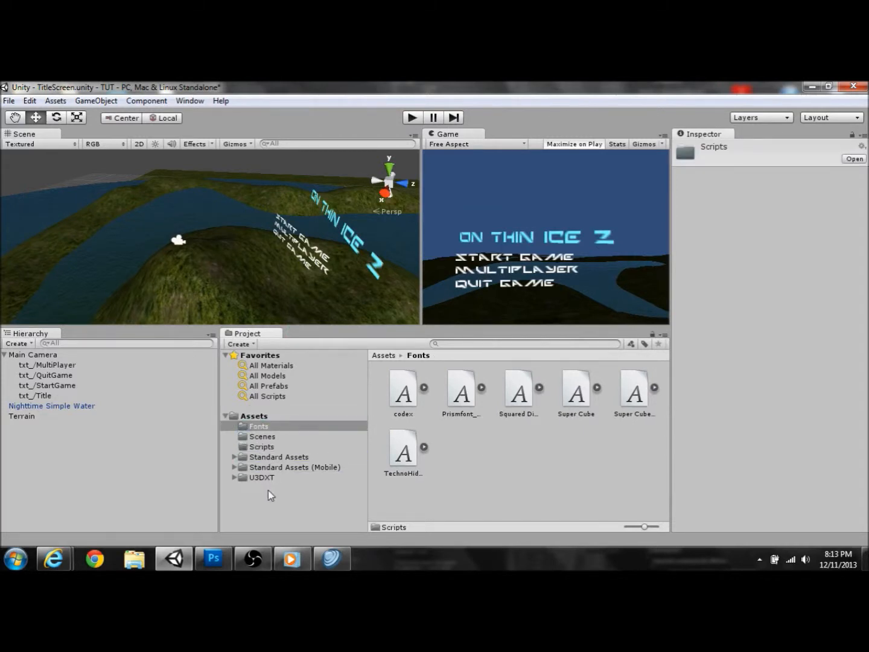
click(261, 447)
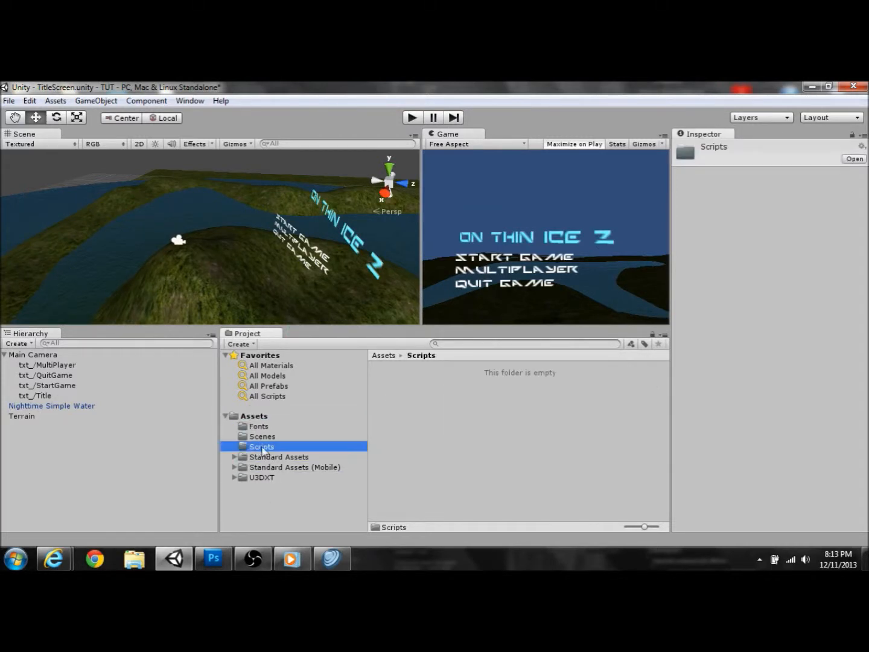
Step: Create a C# script in the Scripts folder, then delete it as unwanted
right_click(469, 426)
mouse_move(543, 205)
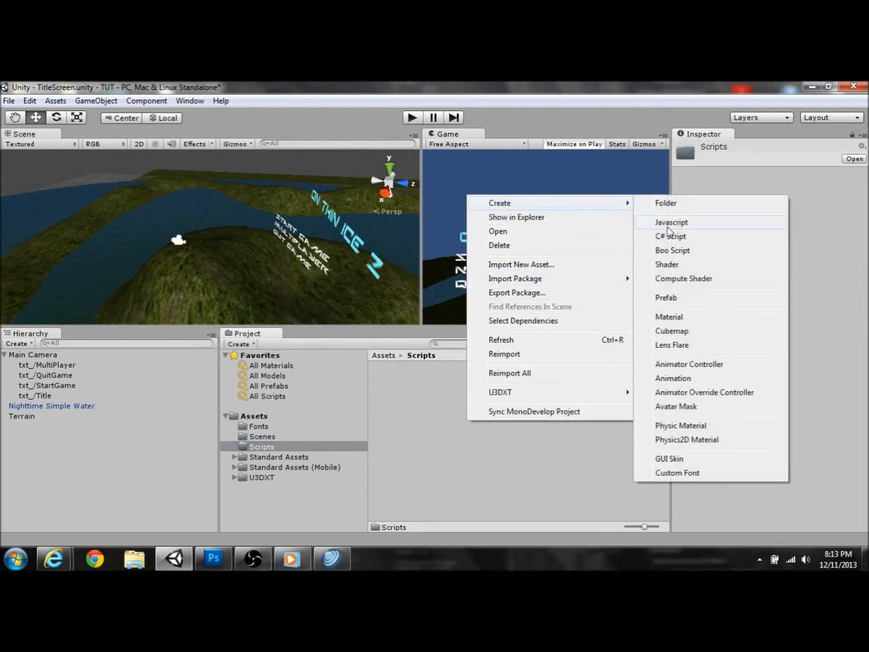
click(667, 235)
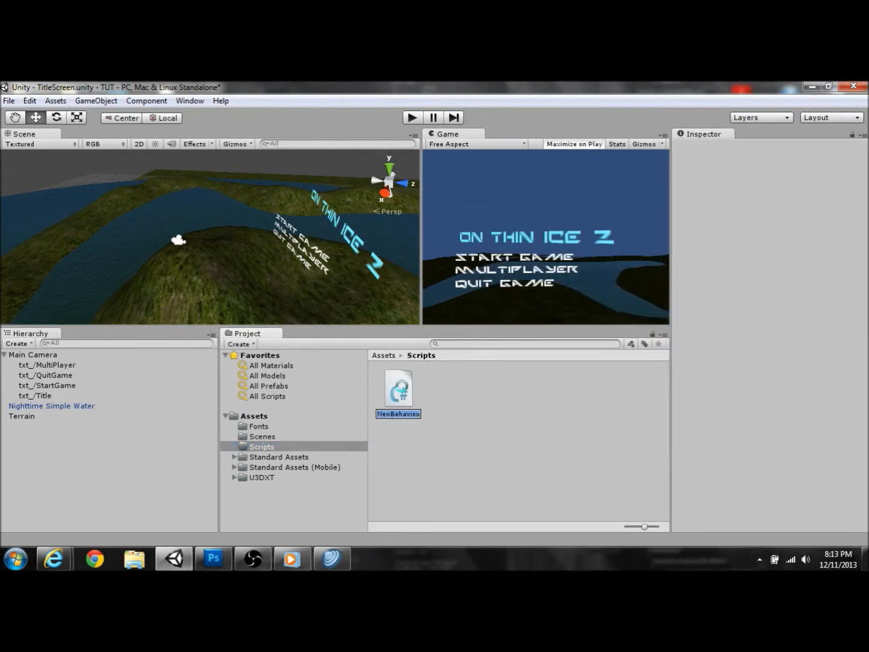
right_click(402, 391)
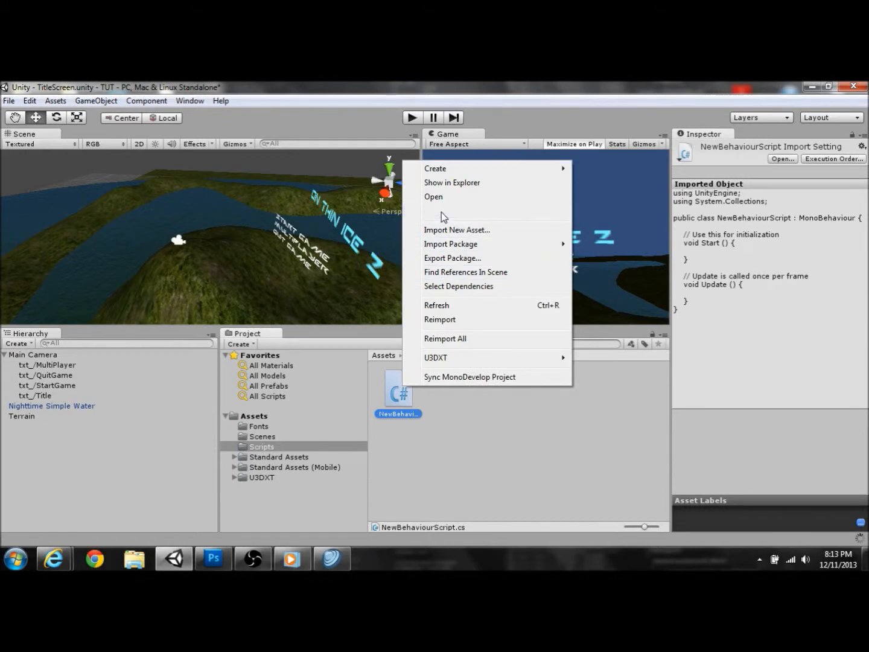
click(443, 213)
click(446, 344)
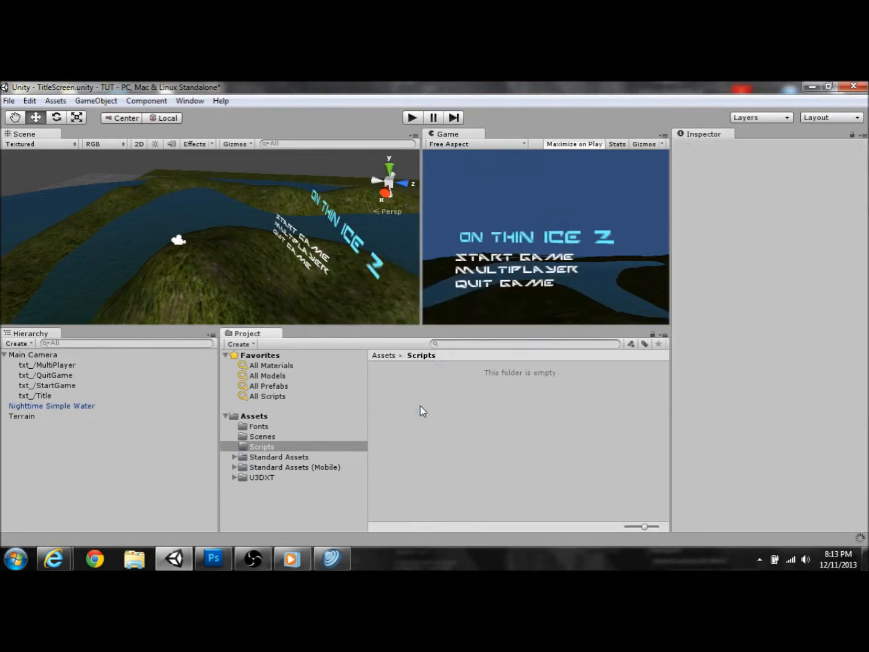
Step: Create a JavaScript file in Scripts named textcontrol
right_click(421, 406)
mouse_move(521, 184)
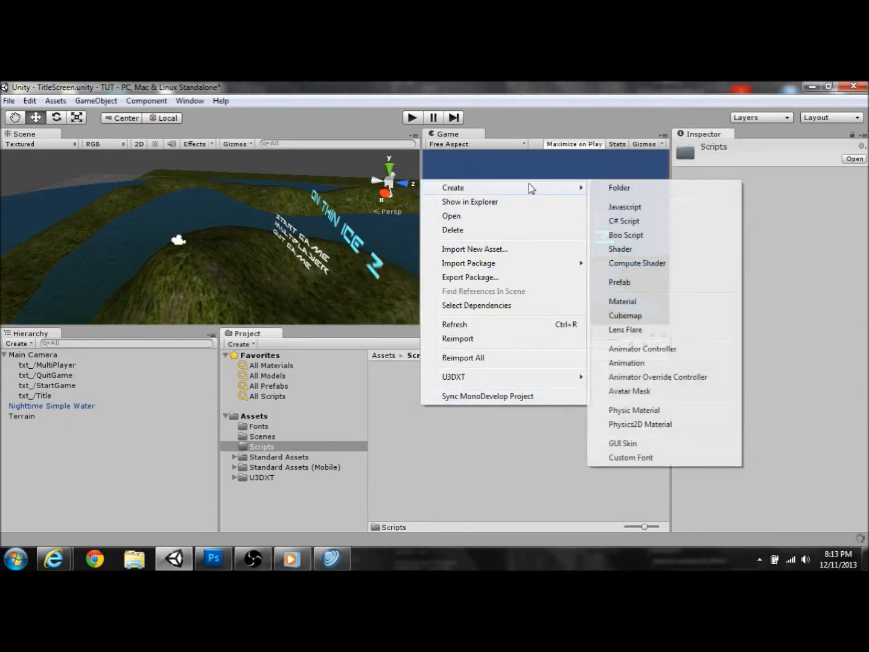
click(647, 207)
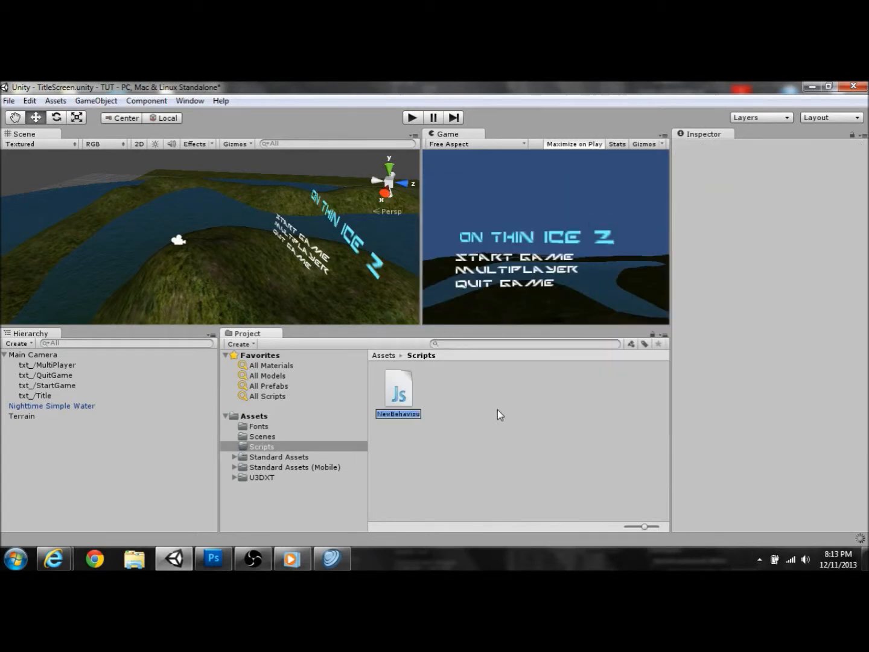
text(text)
text(control)
key(Return)
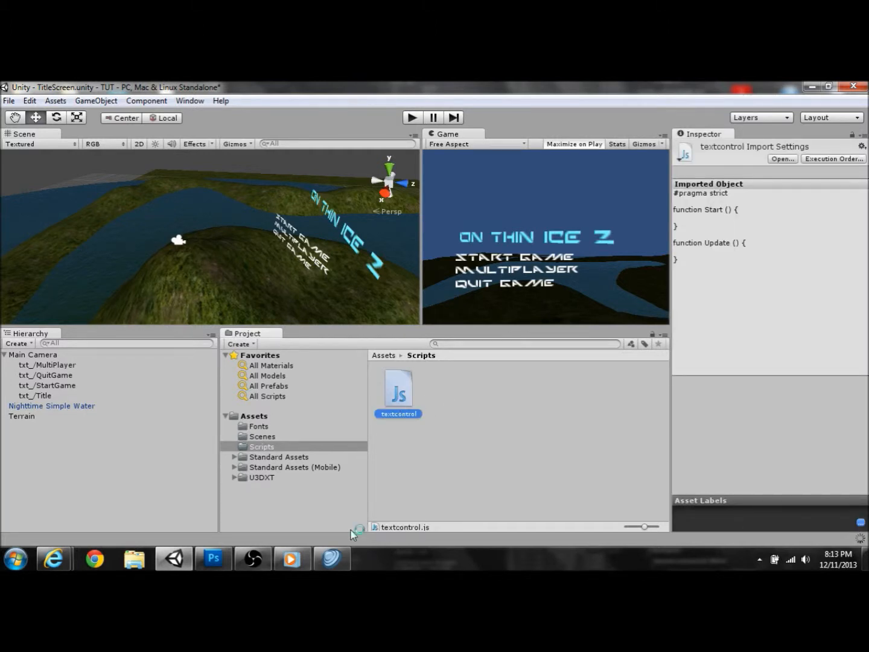
Step: Dismiss the ClamWin antivirus notice and bring textcontrol.js up in MonoDevelop
click(331, 558)
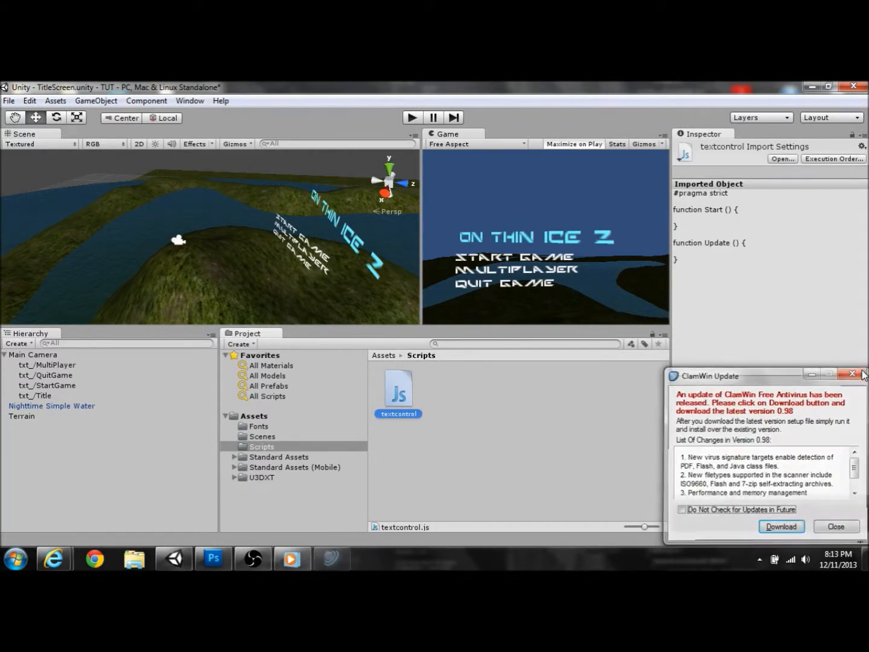
click(856, 372)
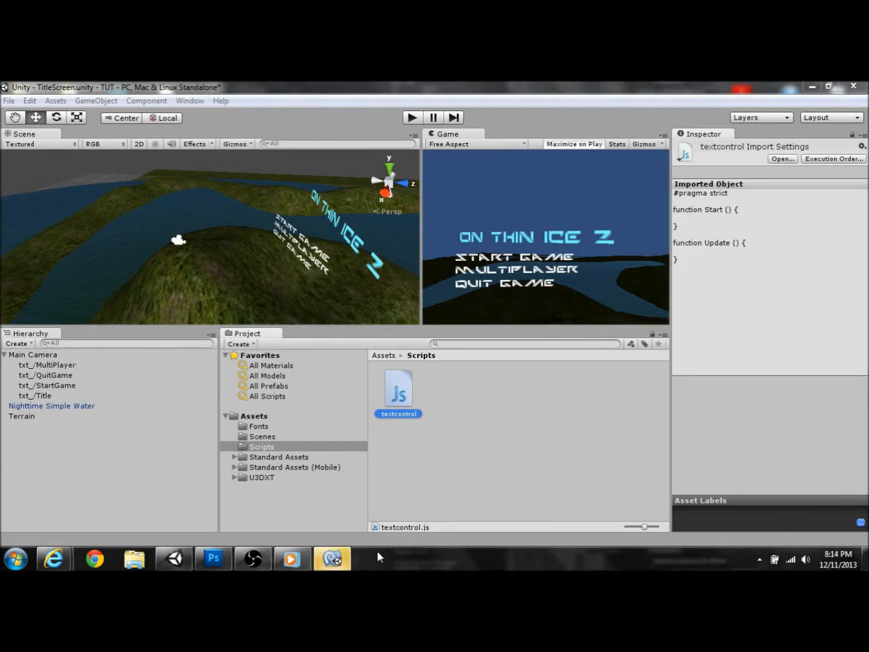
click(332, 559)
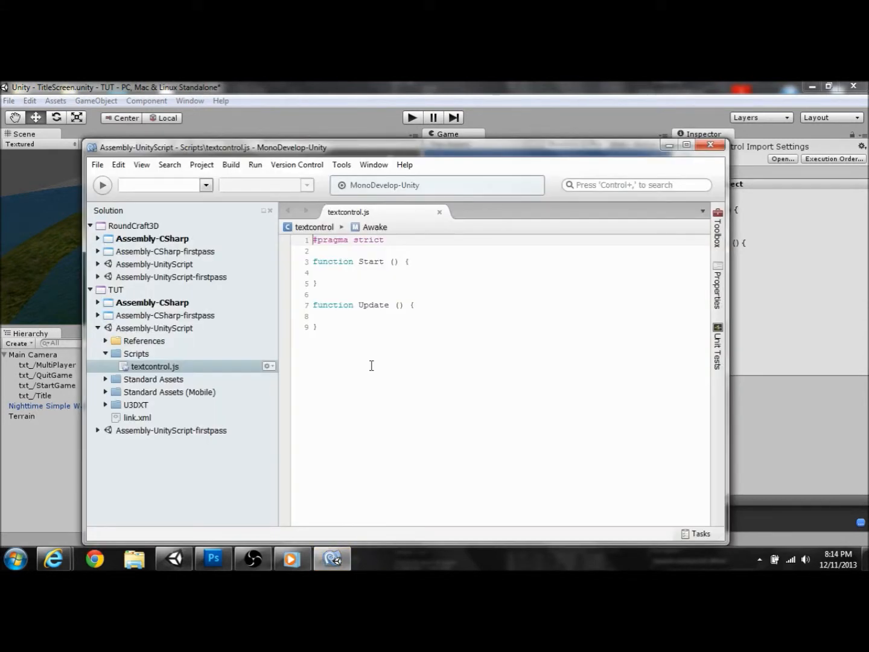
Step: Replace the default code with function OnMouseEnter() { and the comment '//This Will Change The Text Color'
key(ctrl+a)
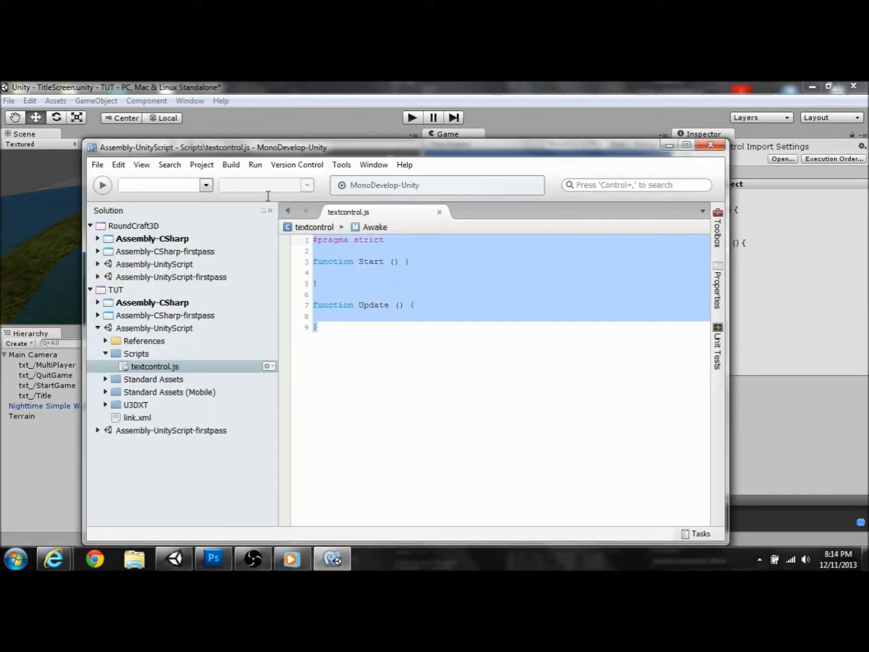
key(BackSpace)
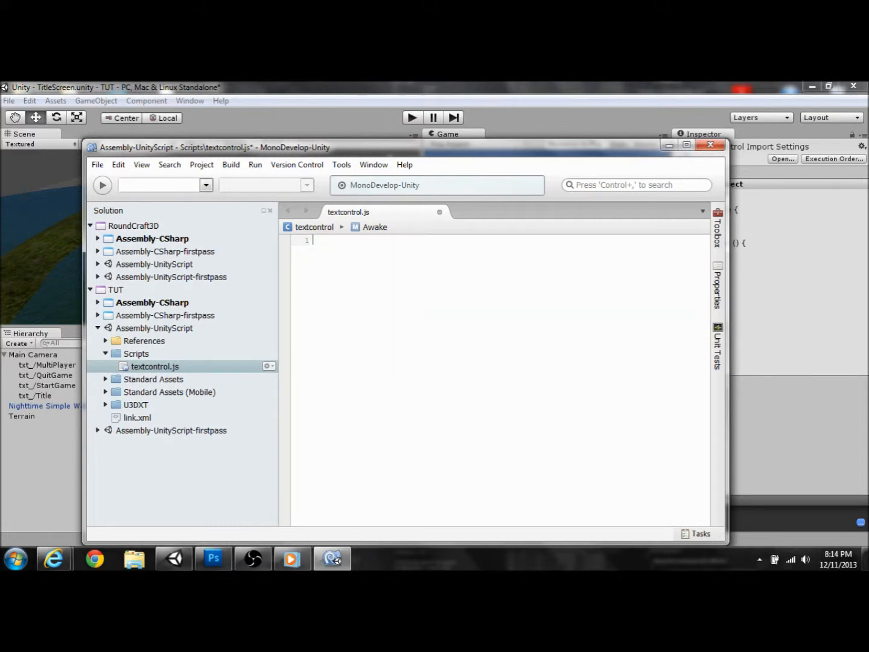
text(function)
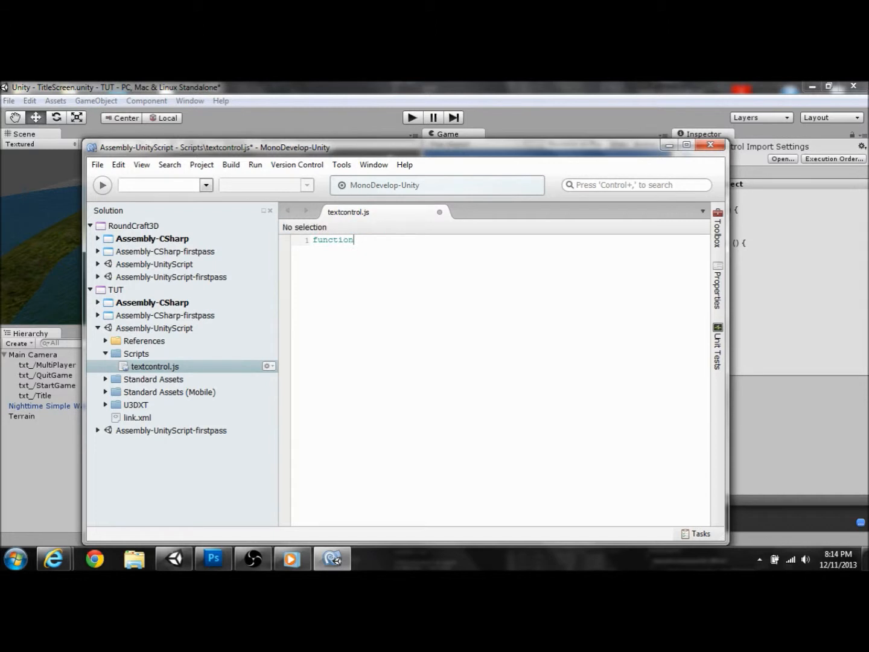
text( OnMouseEnter())
key(Return)
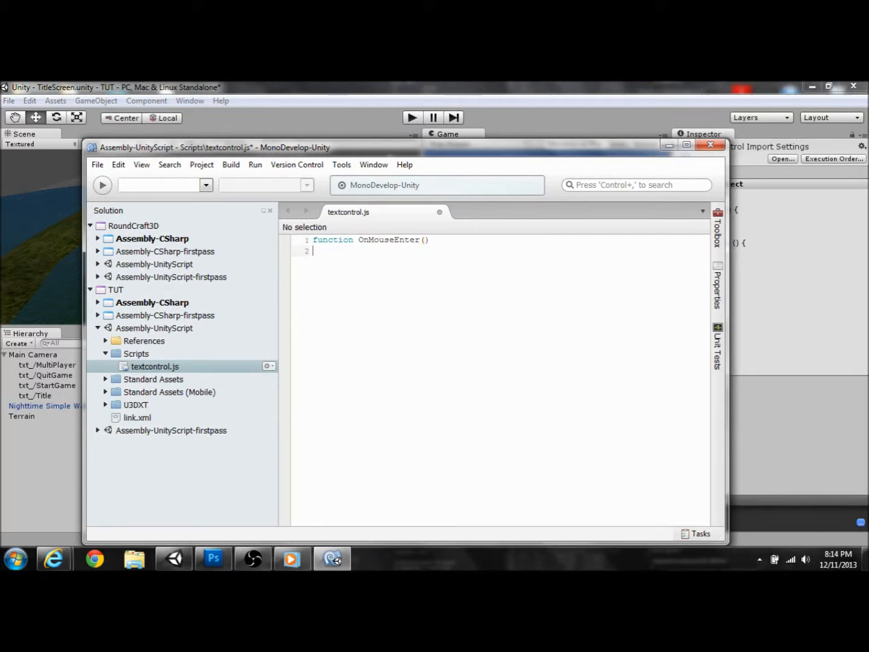
text({)
key(Return)
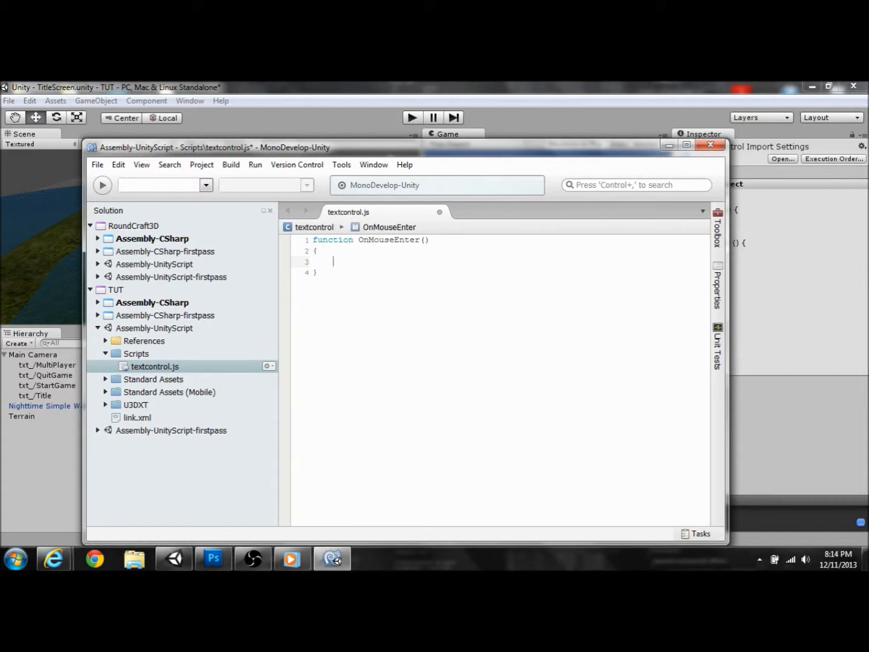
text(//This Will Change The Text Color)
key(Return)
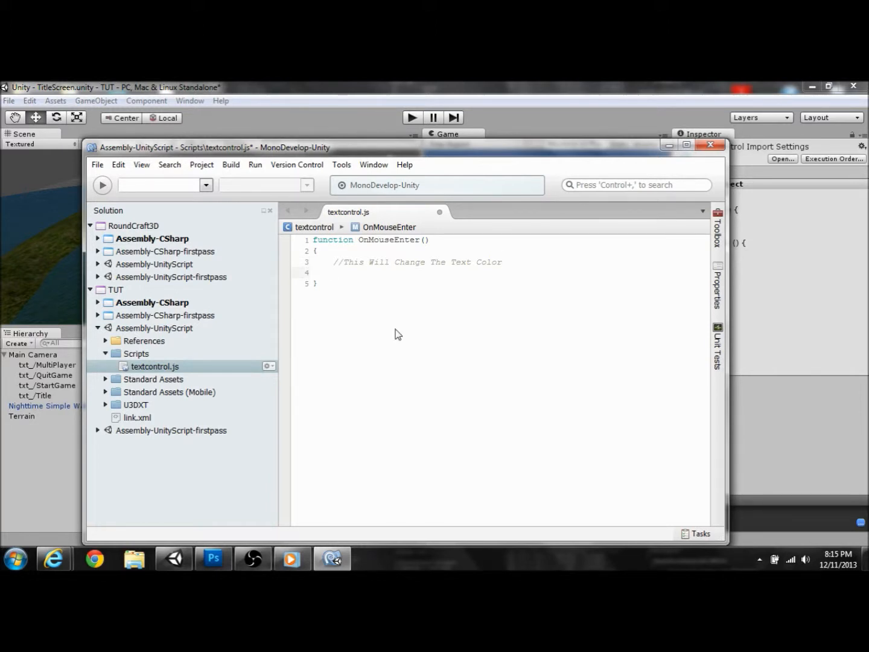
Step: Add the line renderer.material.color.yellow; inside the function and save the script
text(renderer)
key(Escape)
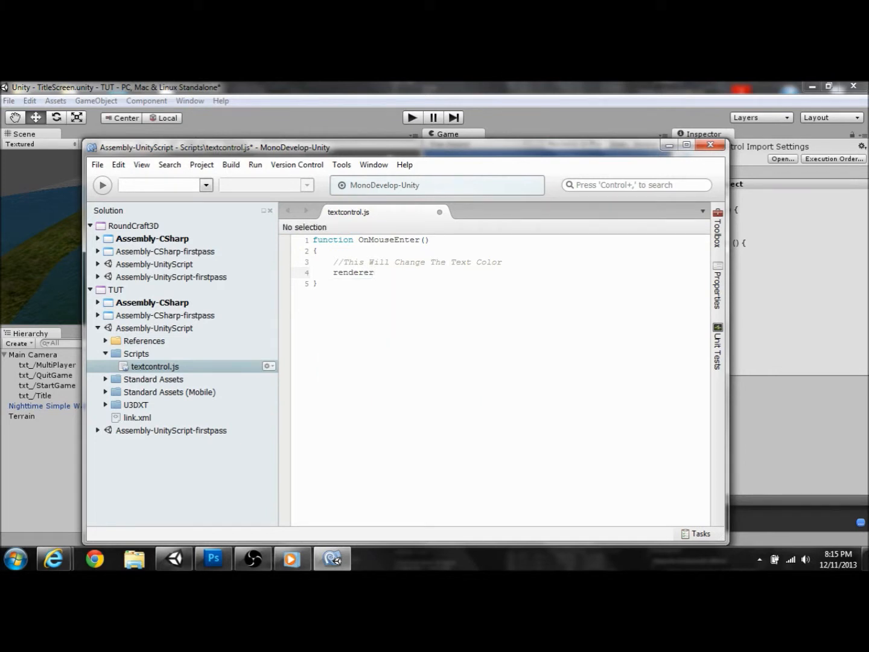
text(.ma)
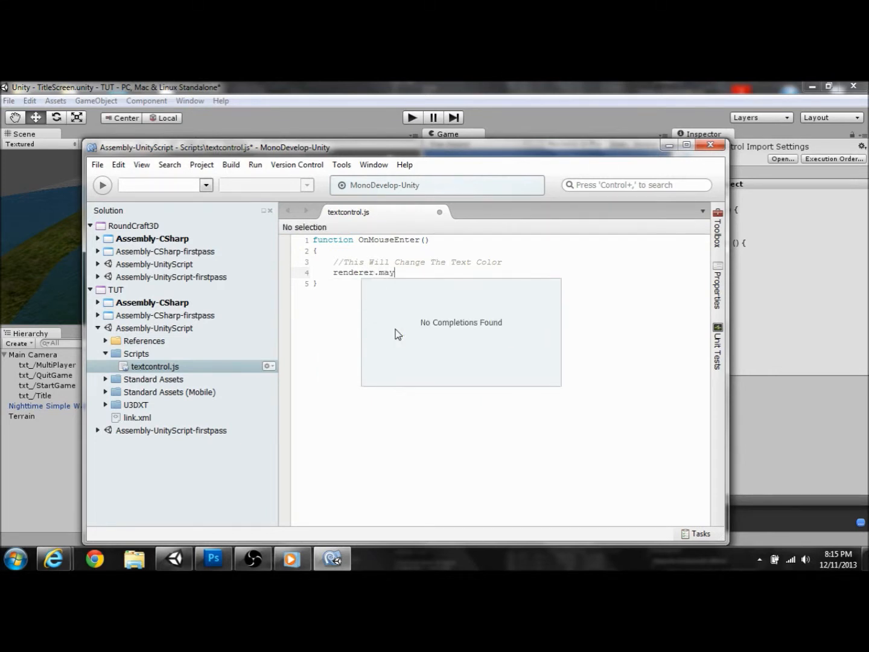
key(Return)
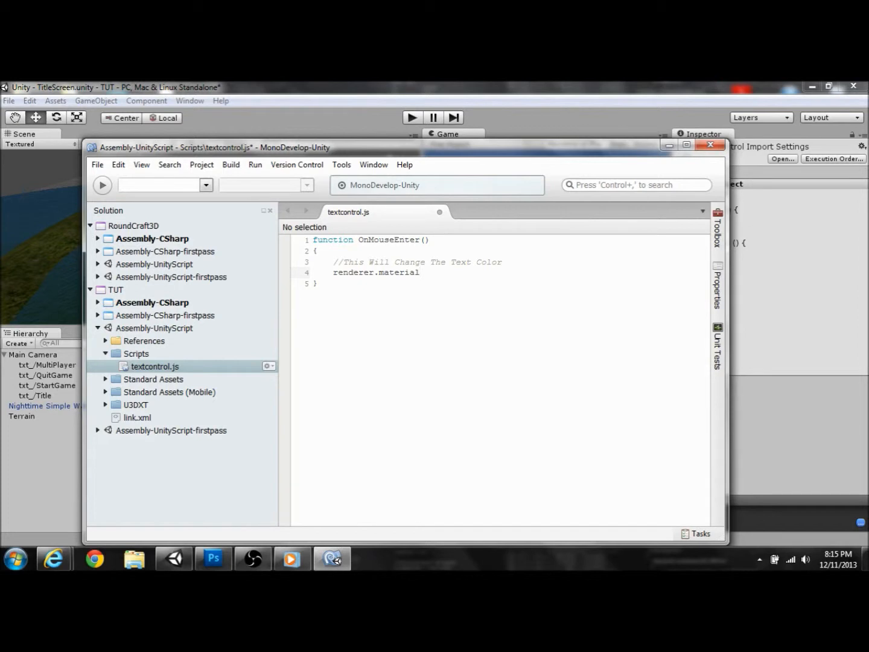
text(.col)
key(Return)
text(.)
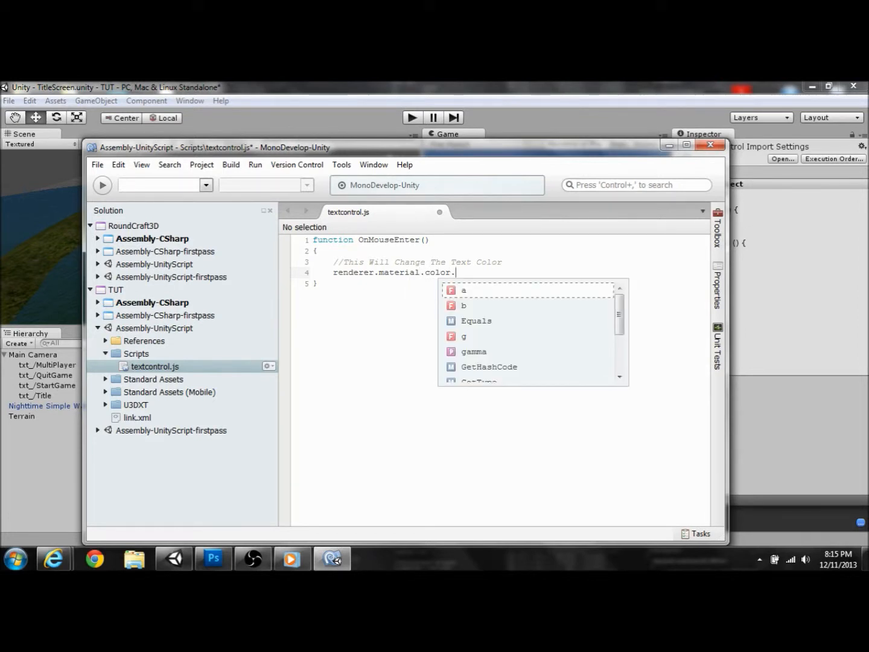
text(yelloqw)
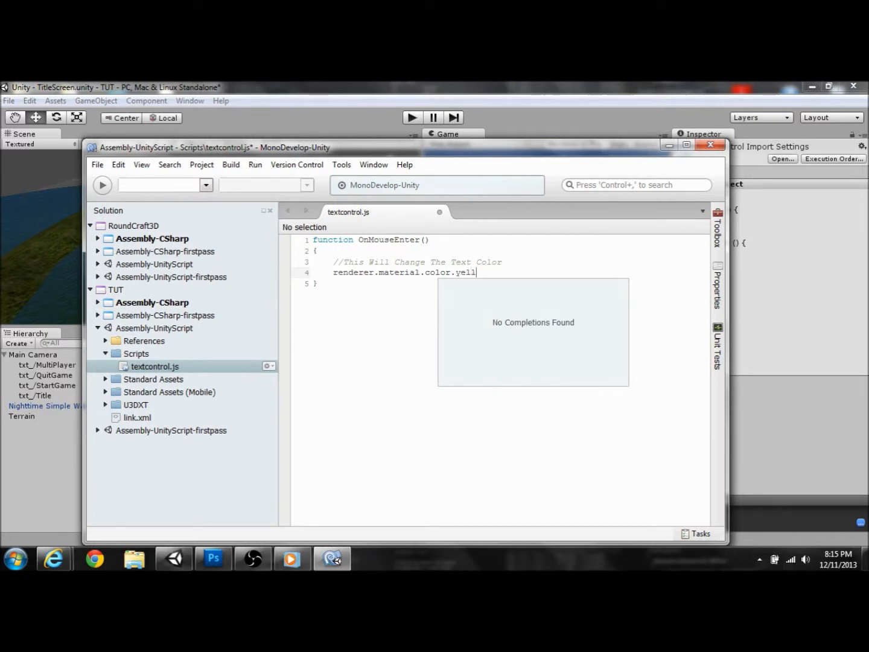
key(BackSpace)
key(BackSpace)
text(w;)
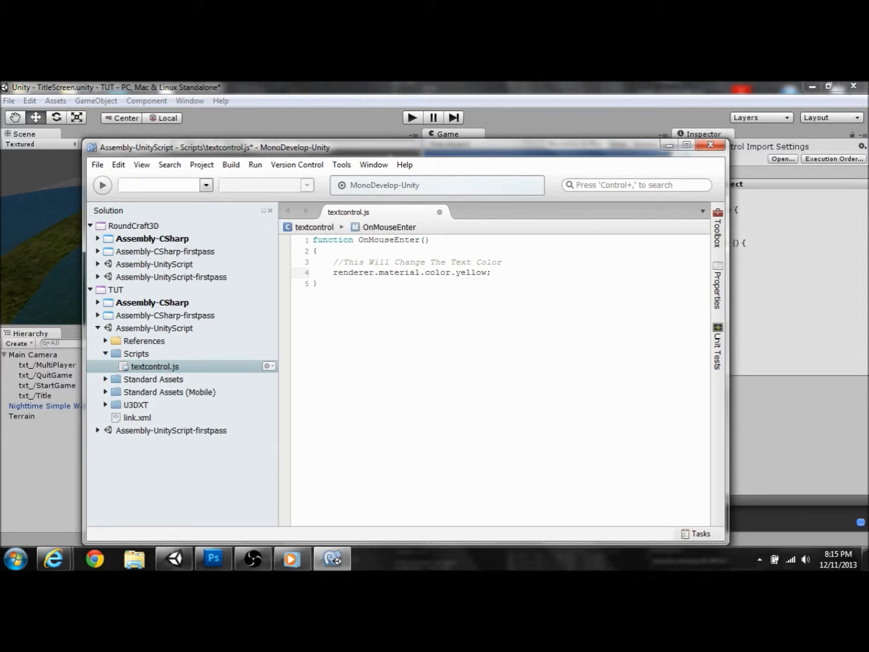
key(ctrl+s)
Step: Select the StartGame text, read the BCE0034 error at textcontrol.js line 4, and reopen the script
click(492, 99)
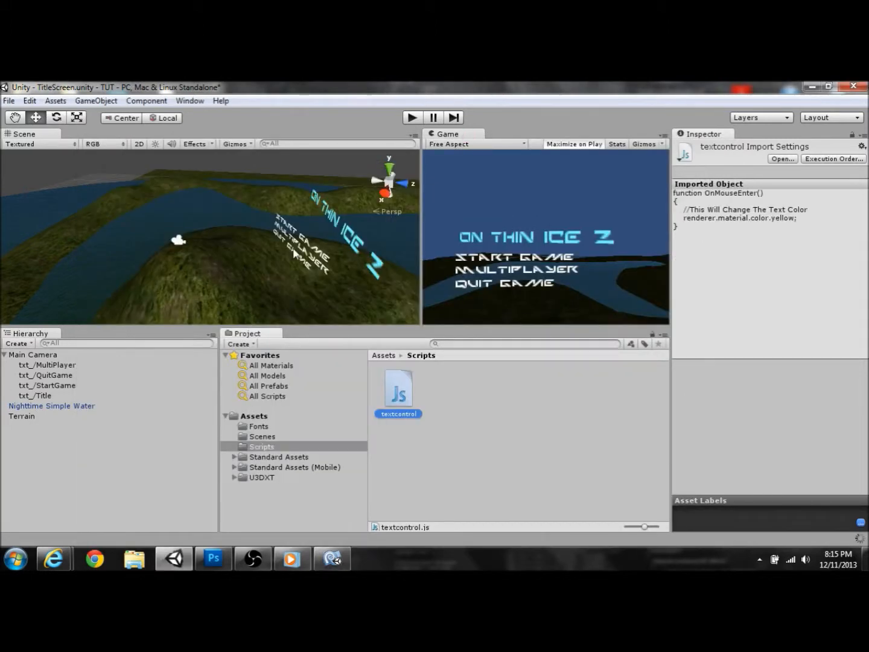
click(35, 378)
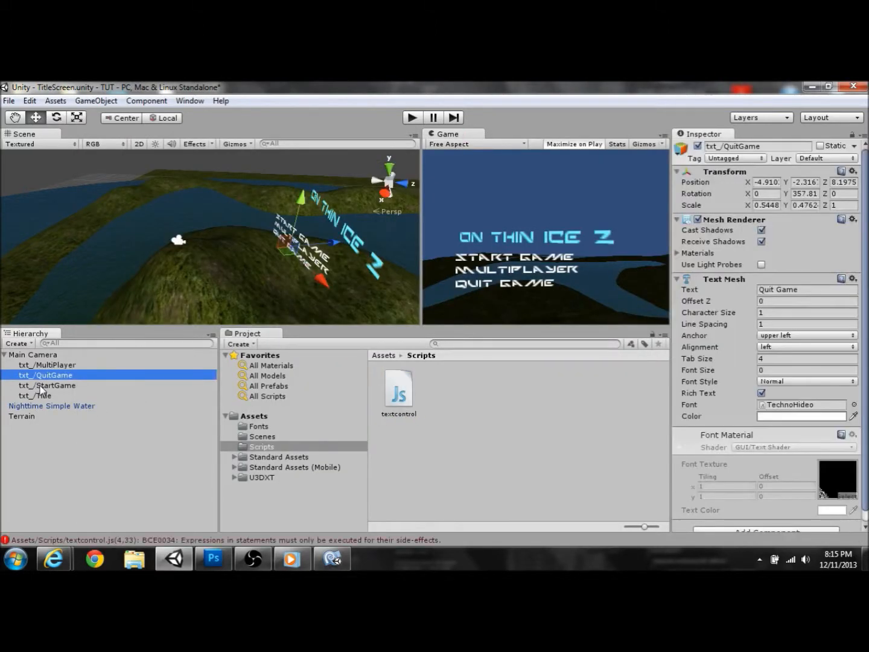
click(40, 385)
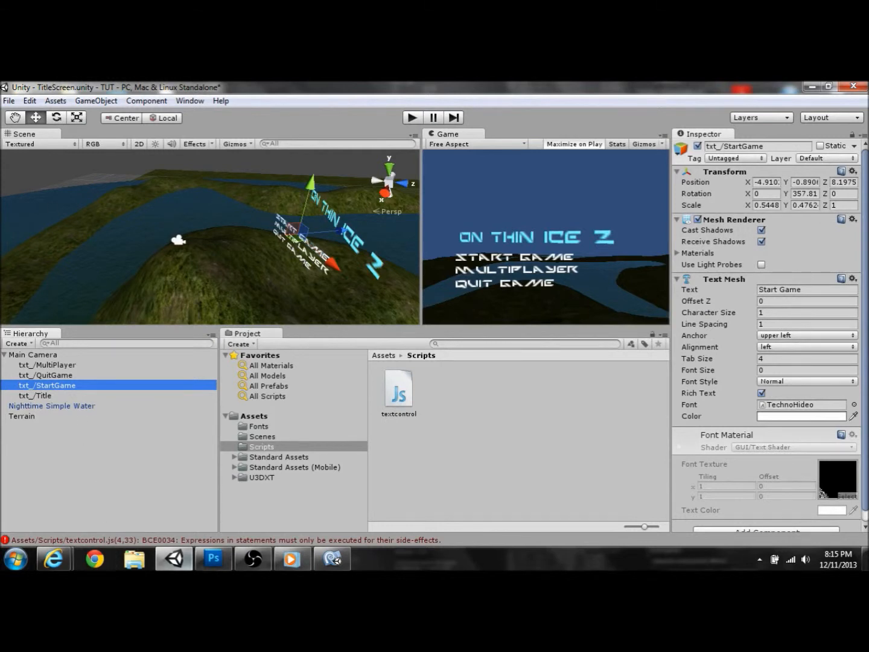
click(287, 541)
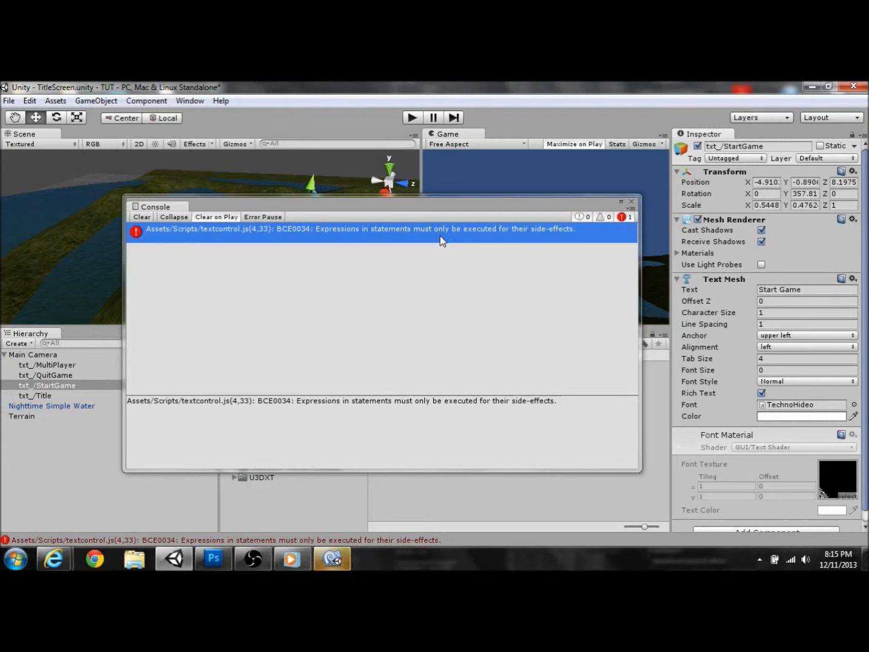
mouse_move(258, 563)
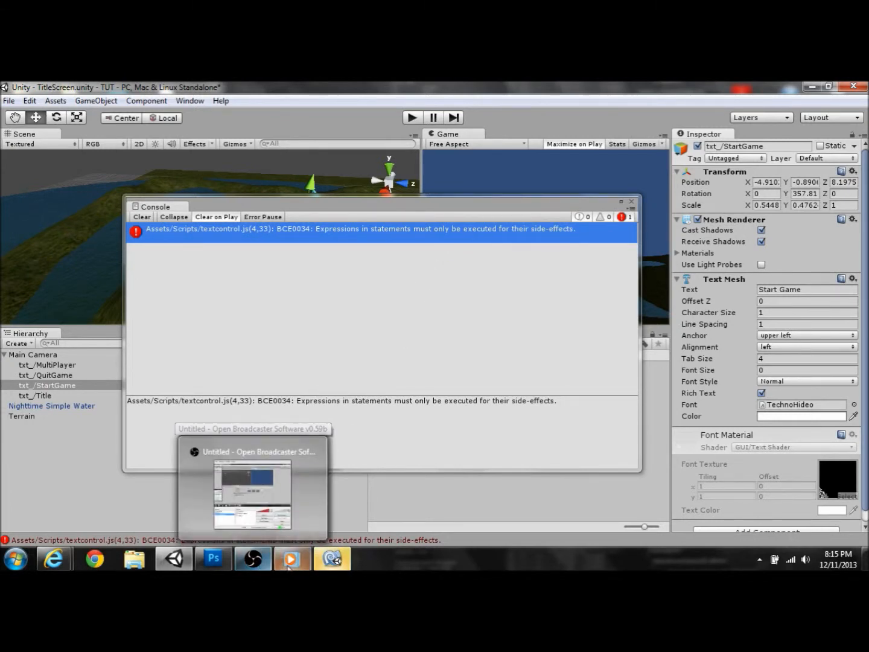
click(331, 562)
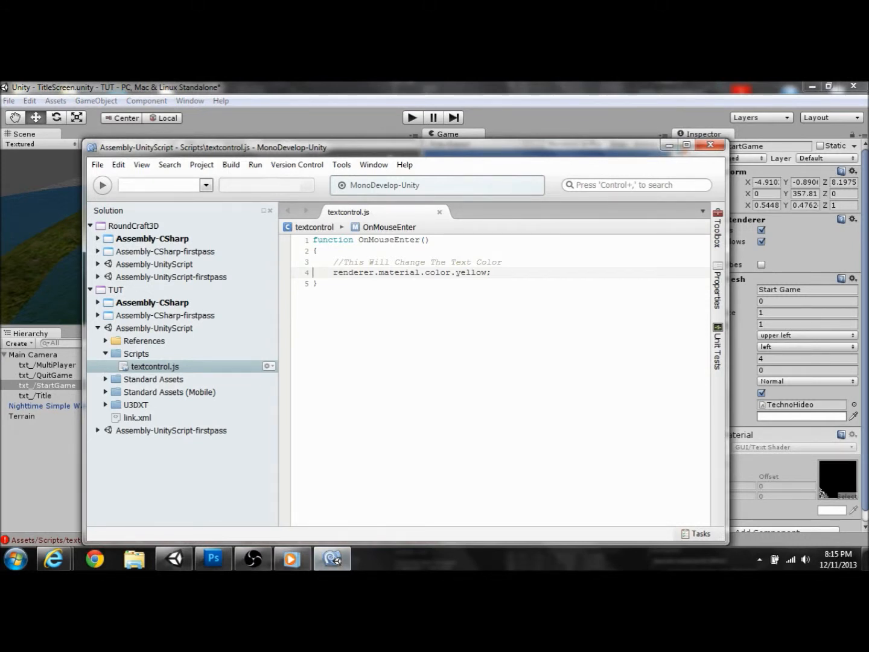
click(494, 272)
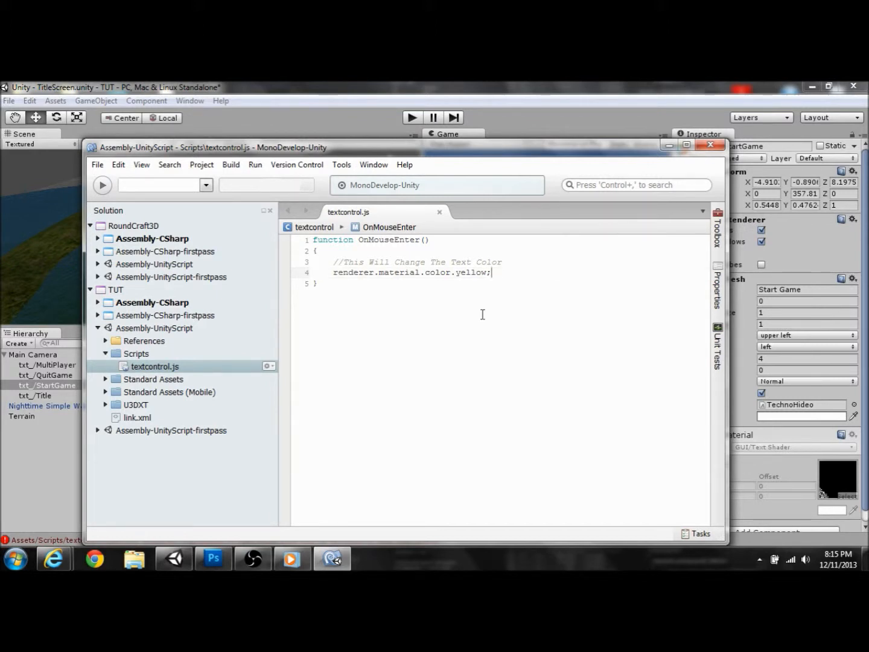
key(Delete)
key(BackSpace)
key(Delete)
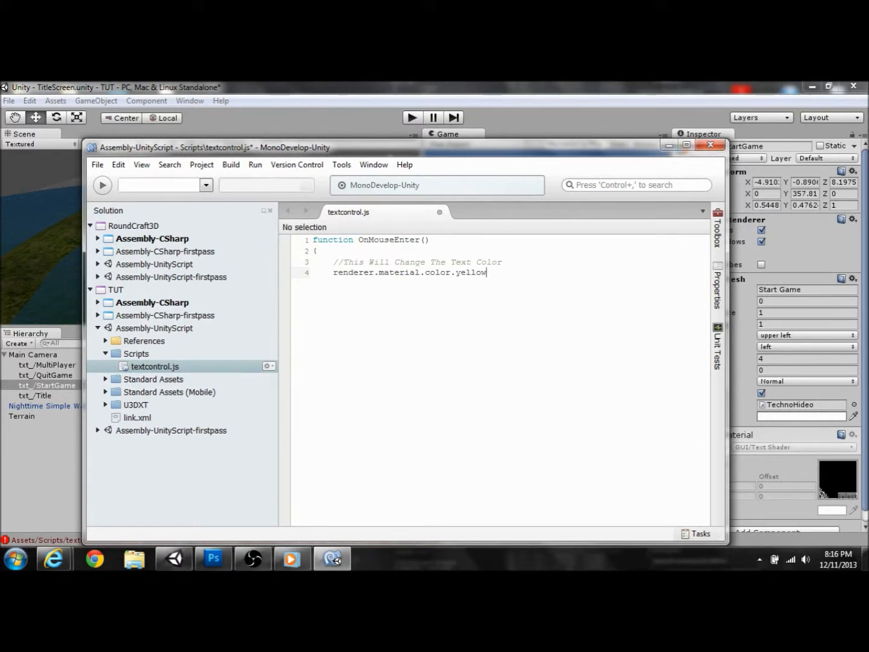
key(ctrl+s)
click(498, 88)
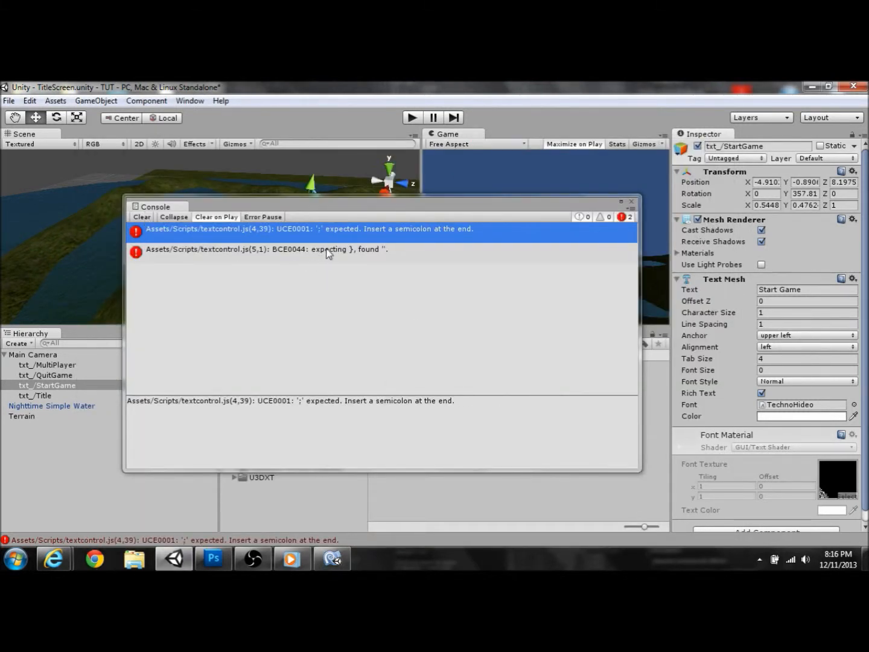
click(328, 253)
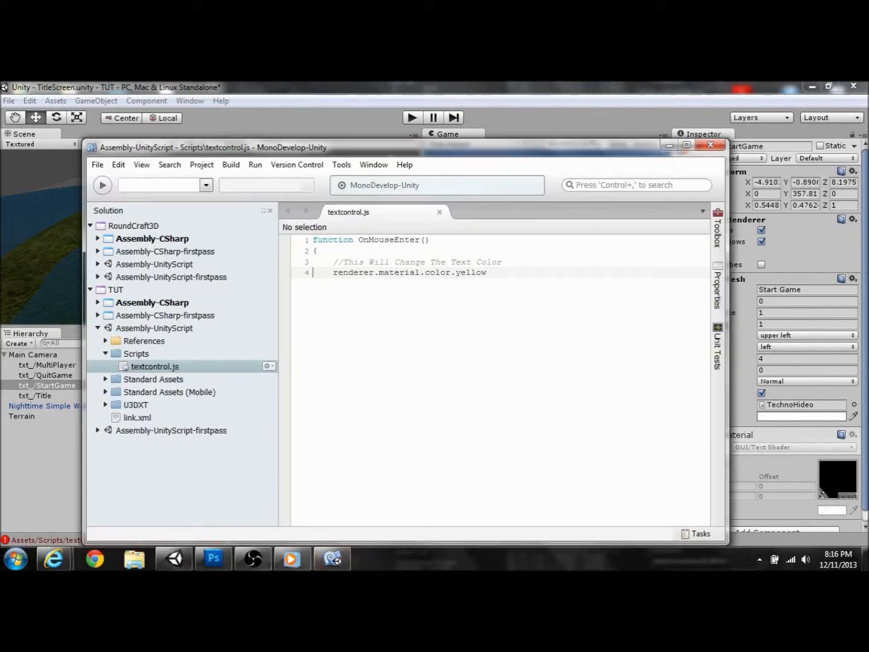
click(383, 287)
click(533, 278)
key(Return)
text(})
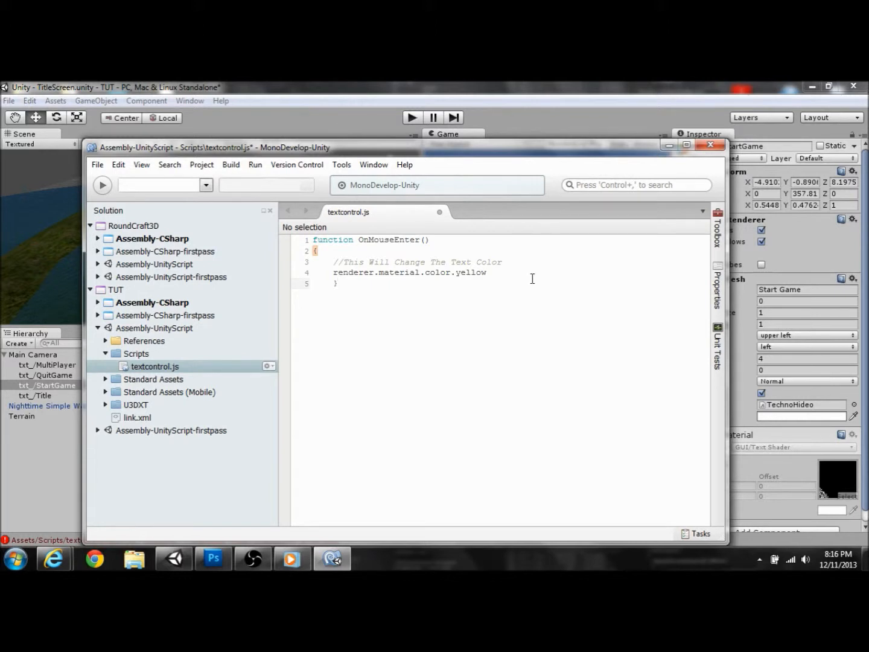
key(BackSpace)
key(BackSpace)
text(})
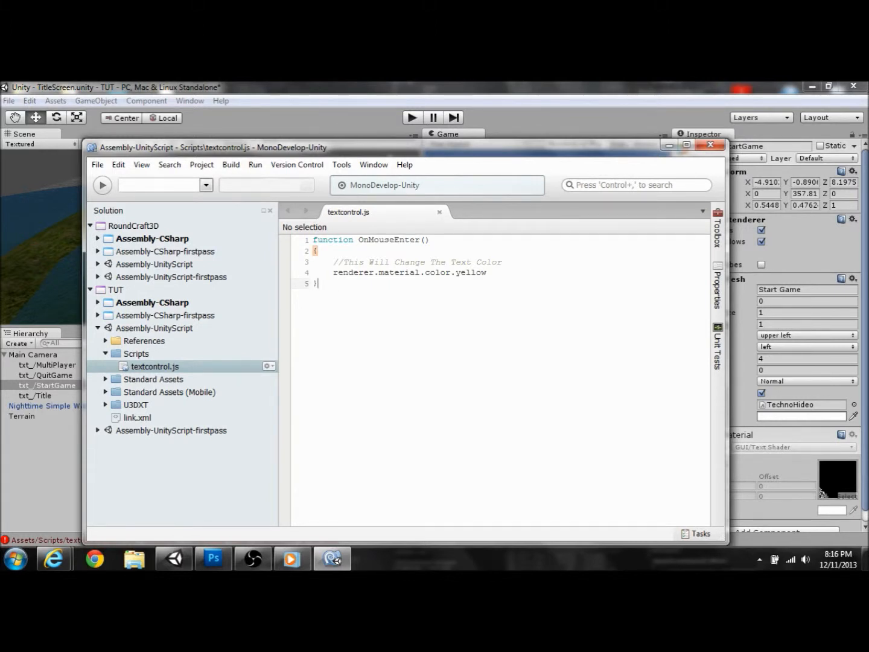
click(613, 100)
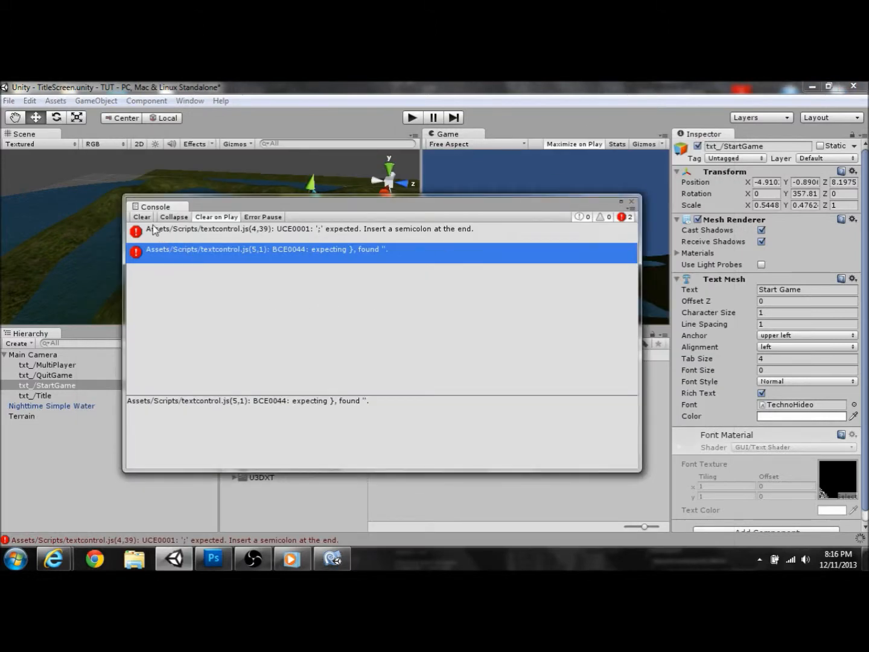
click(332, 559)
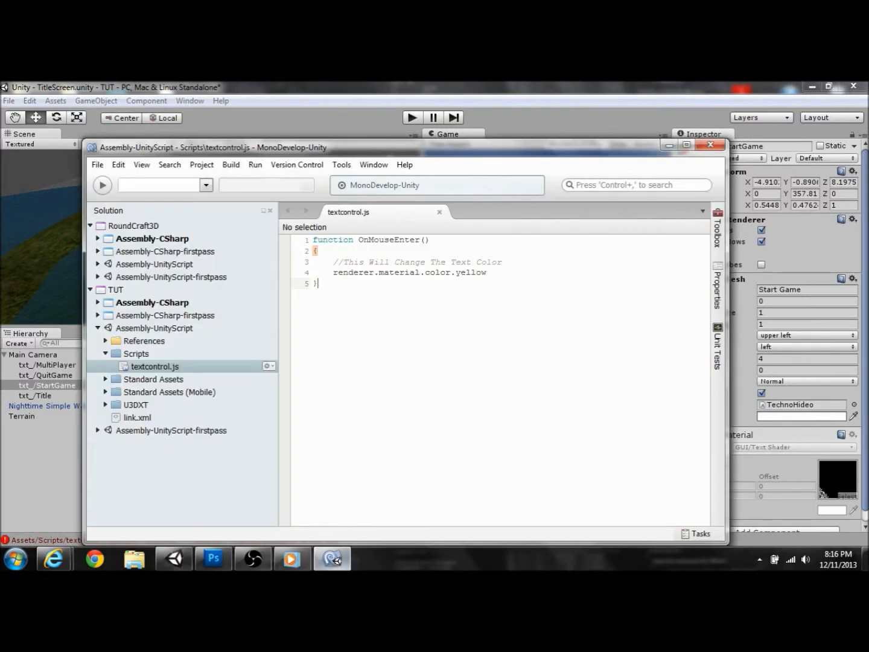
click(494, 274)
text(;)
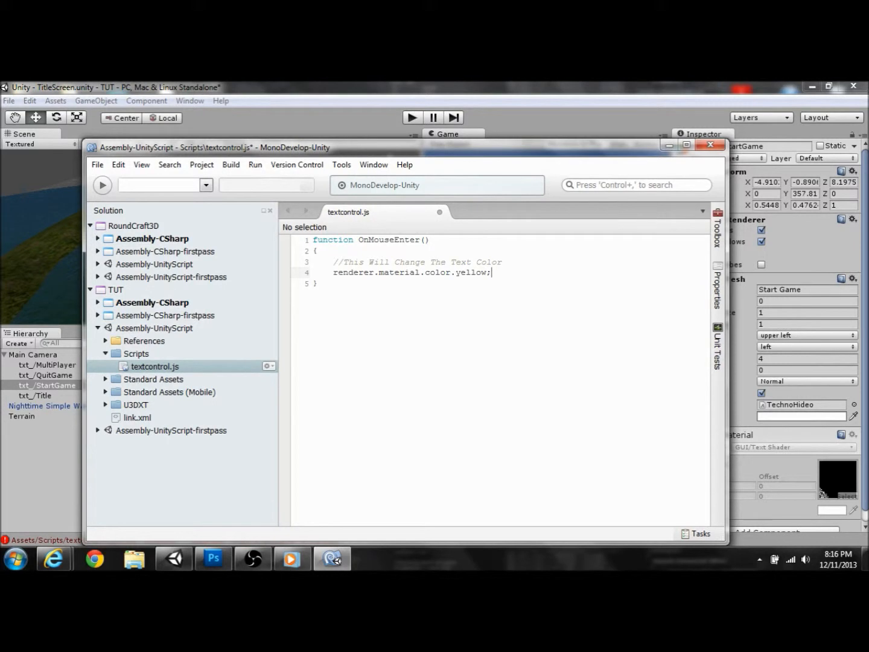
click(486, 118)
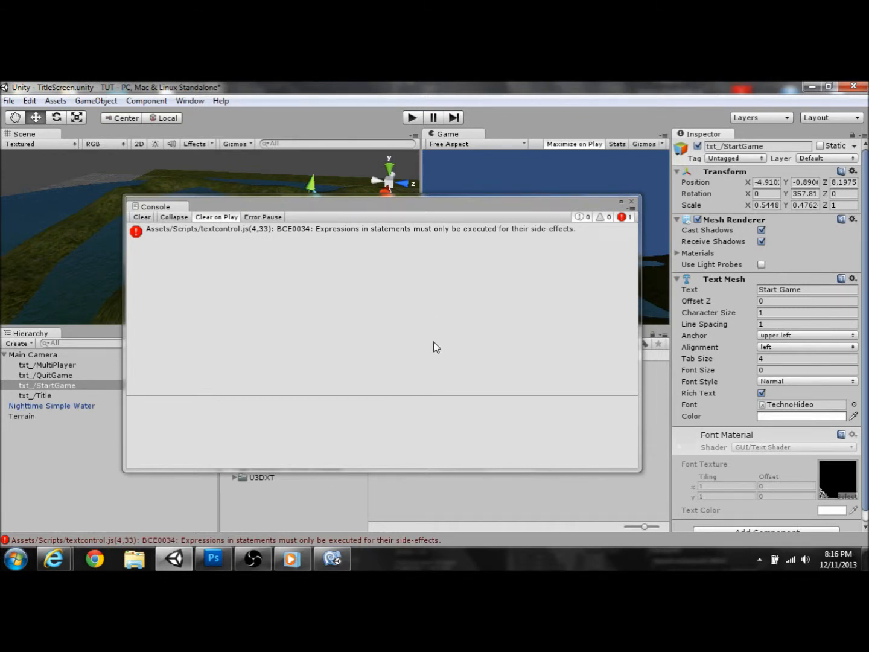
click(257, 563)
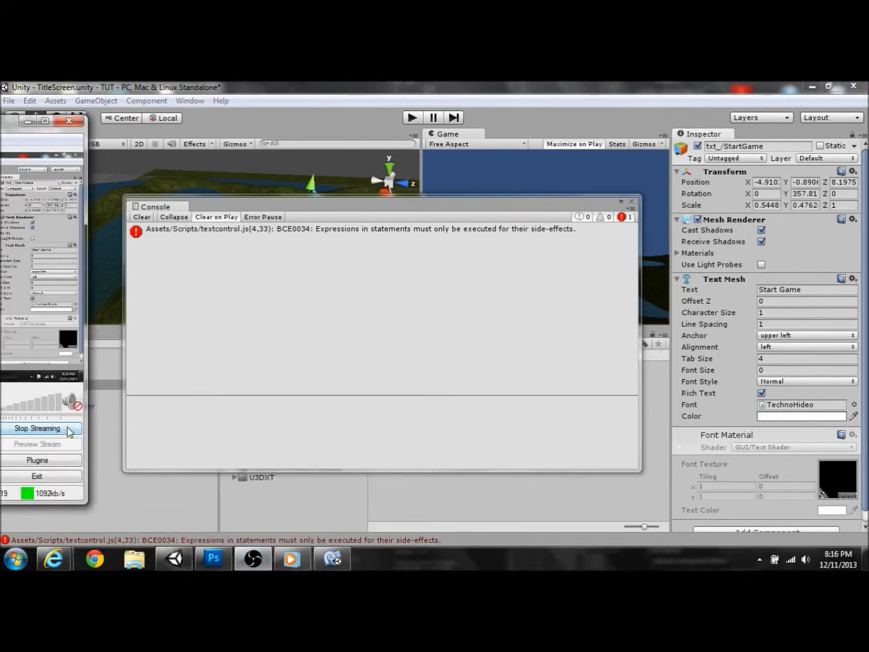
click(72, 431)
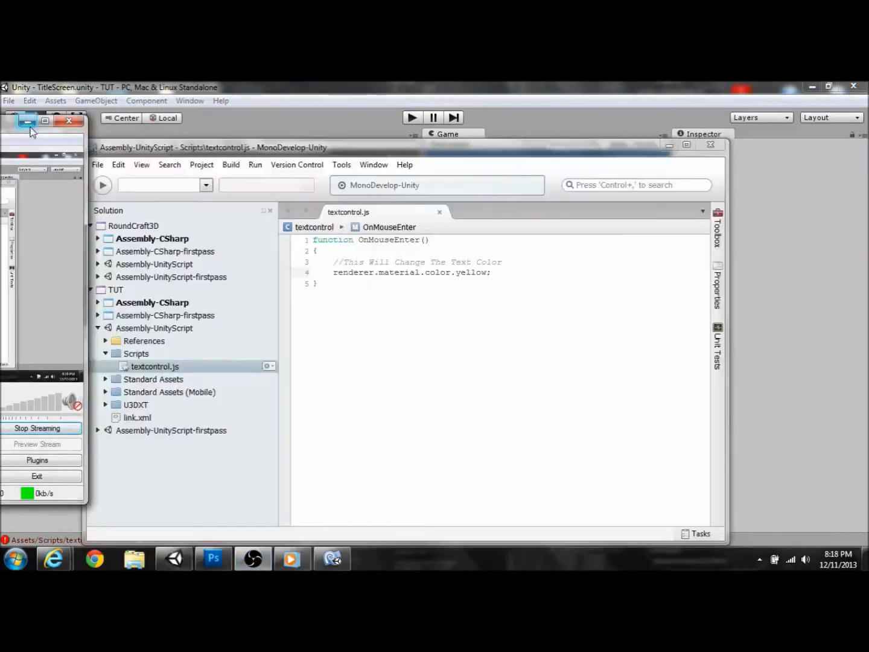
click(28, 122)
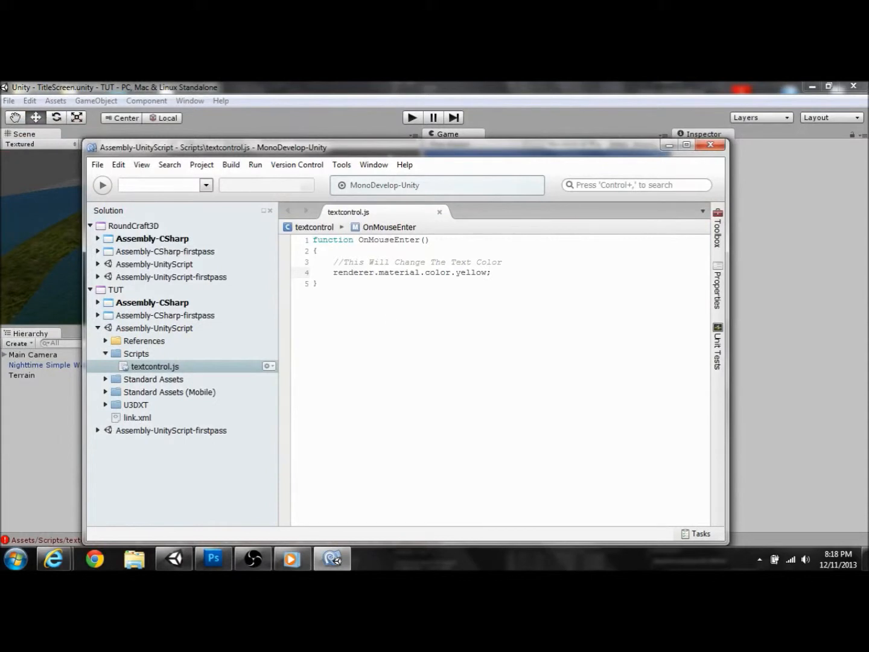
Step: Rewrite line 4 as renderer.material.color = Color.yellow; and save textcontrol.js
key(BackSpace)
key(BackSpace)
key(BackSpace)
key(BackSpace)
key(BackSpace)
key(BackSpace)
key(BackSpace)
key(BackSpace)
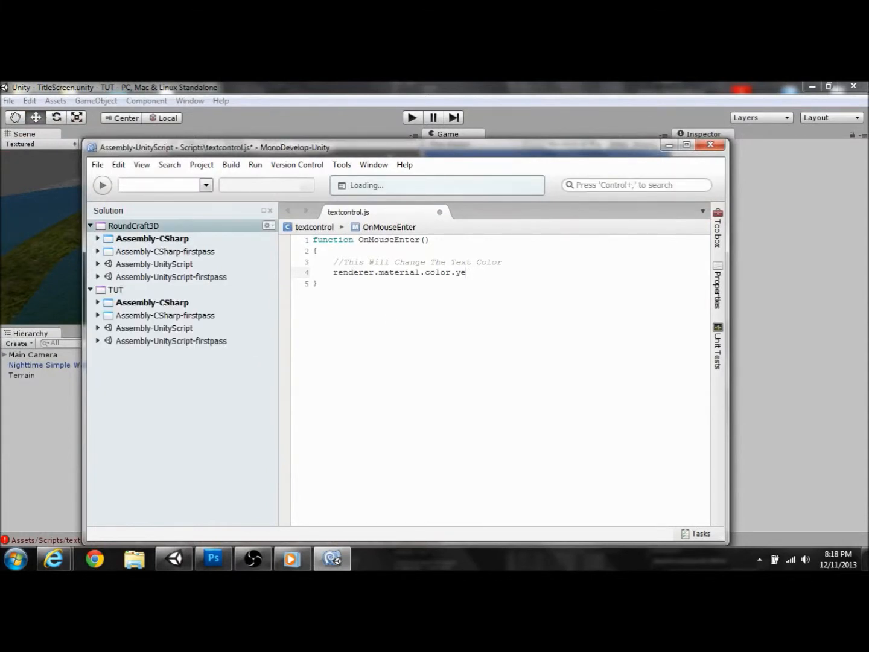
text(= )
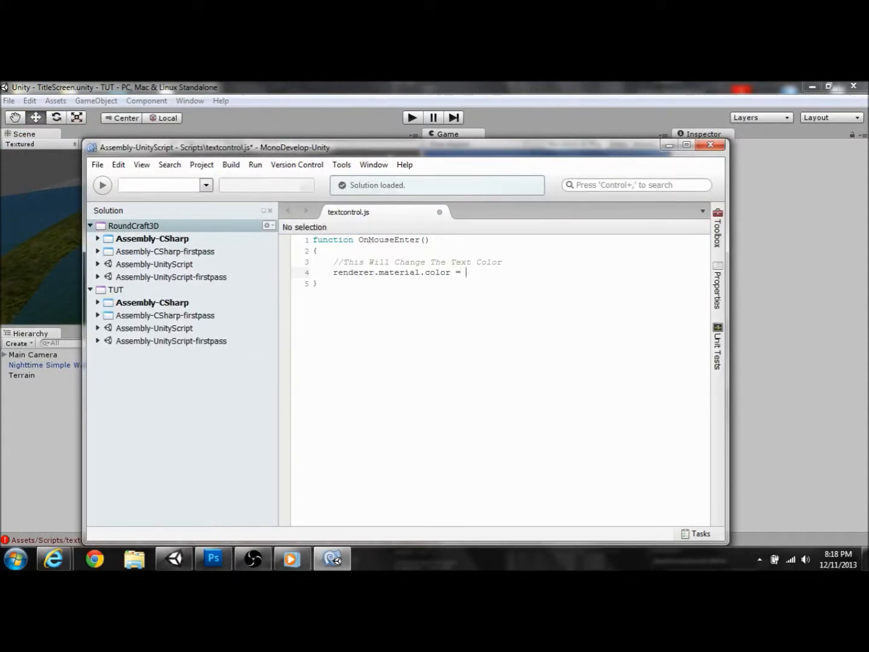
text(Col)
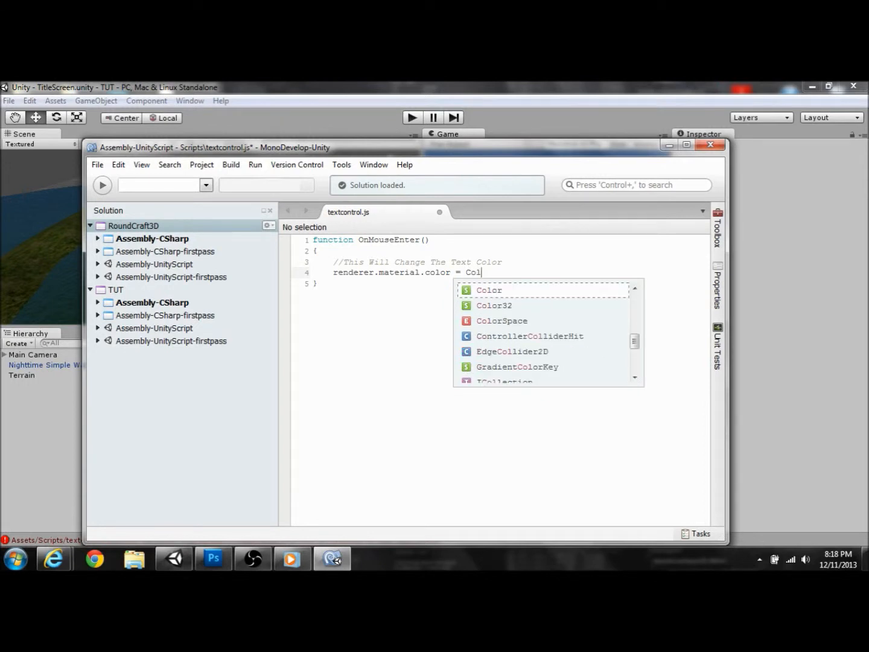
key(Return)
text(.)
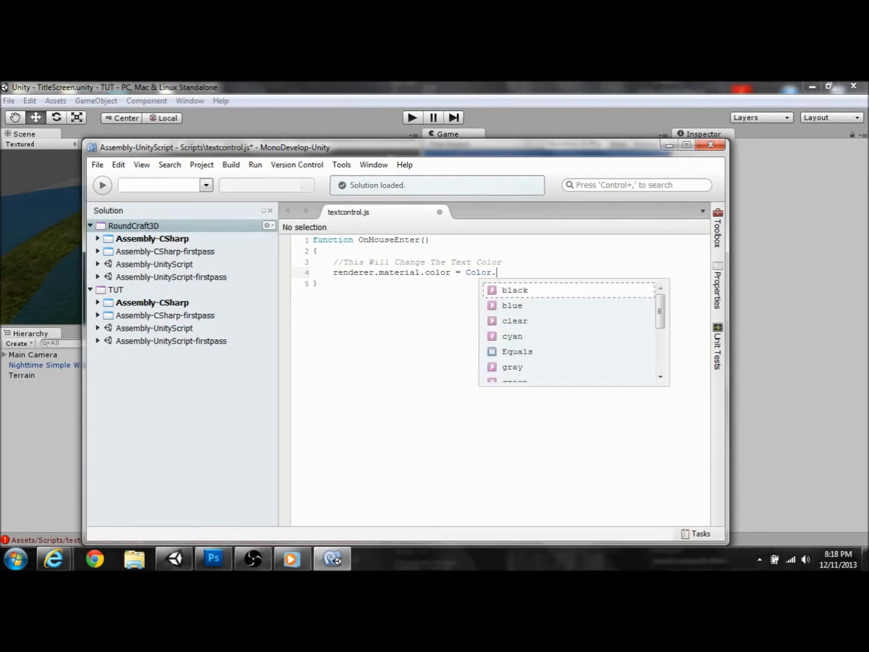
drag(655, 317, 659, 363)
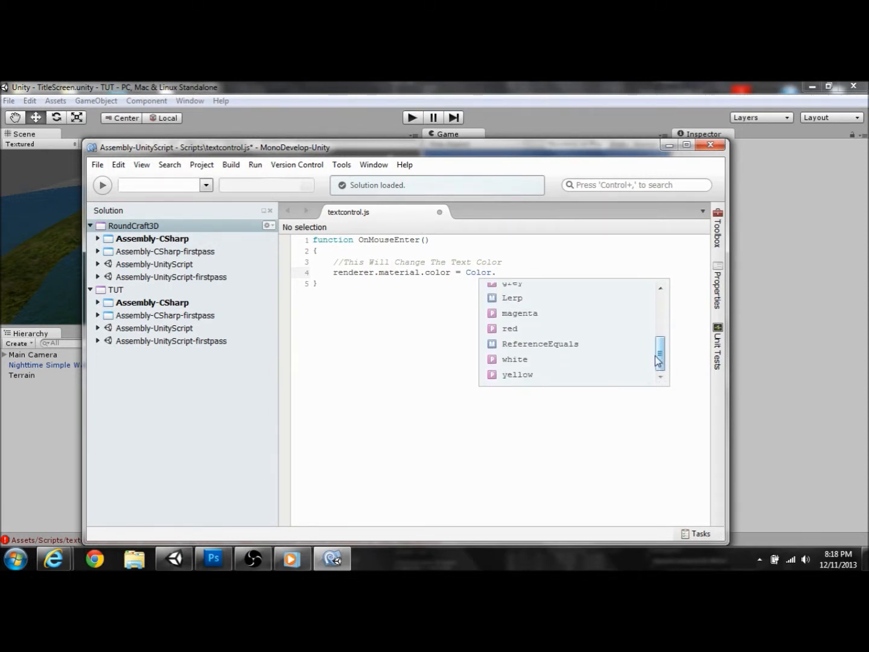
double_click(527, 375)
text(;)
key(ctrl+s)
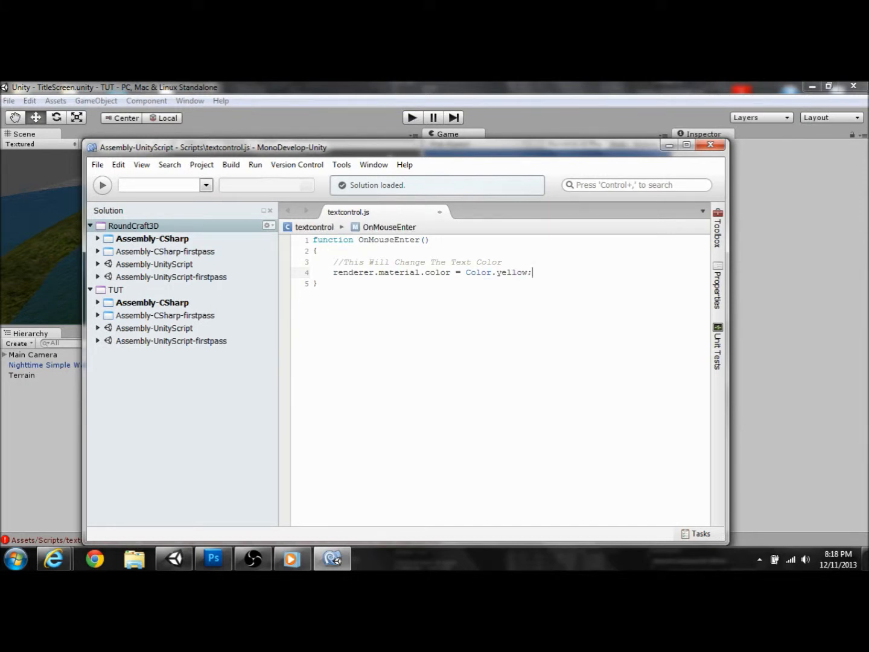
double_click(579, 88)
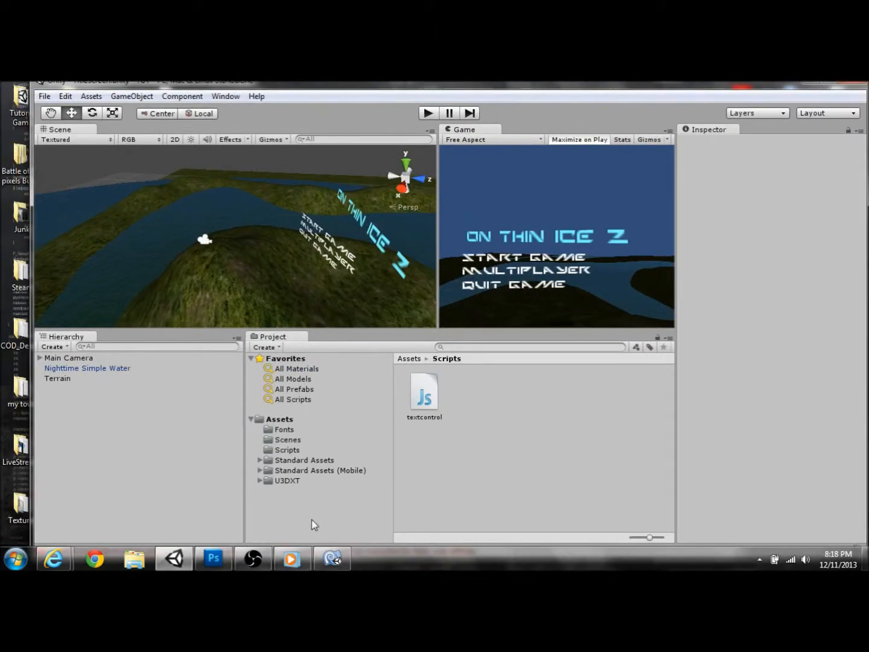
Step: Maximize the Unity editor and open the Console showing the TextureInspector and GenericInspector errors
drag(575, 83, 546, 81)
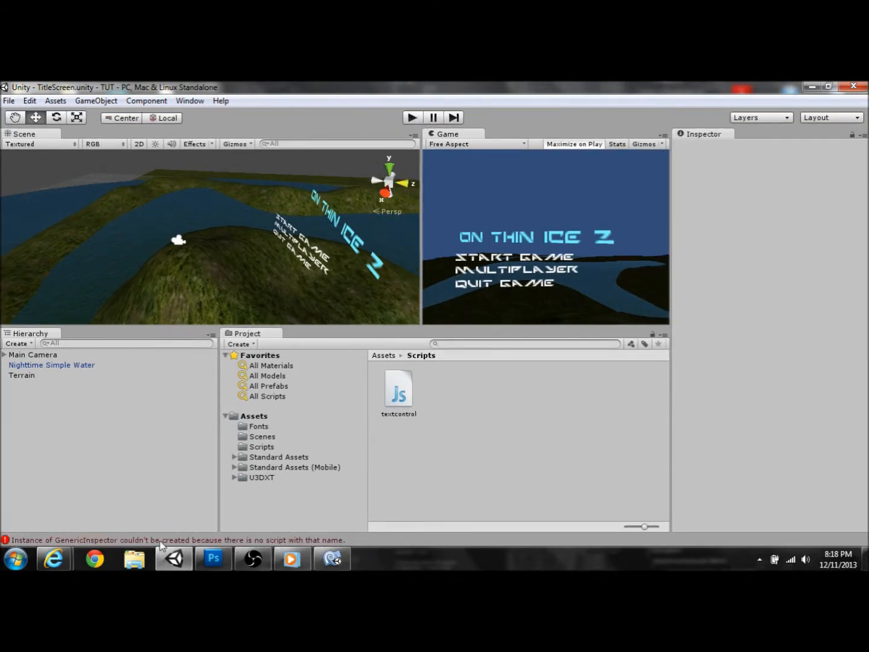
click(131, 541)
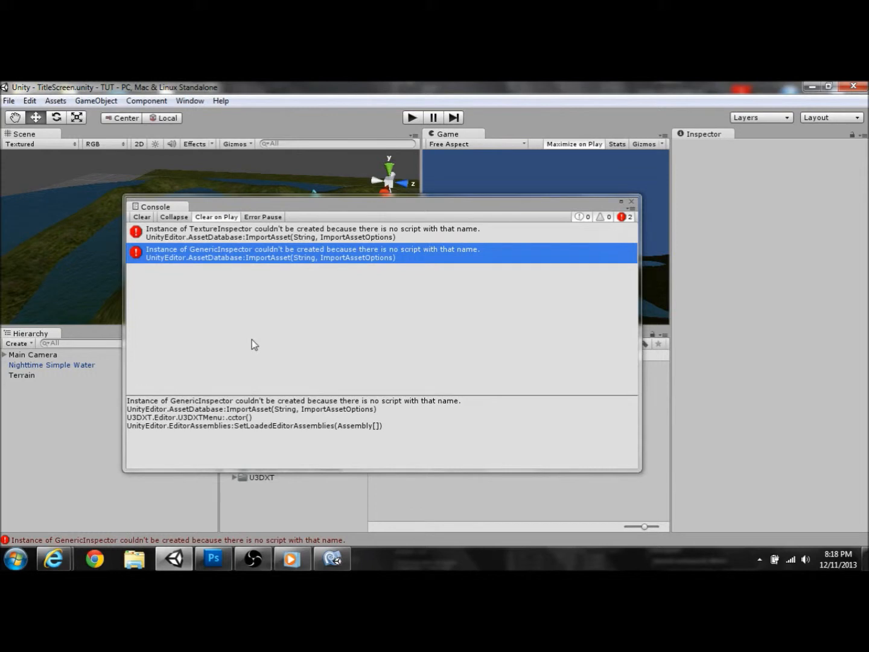
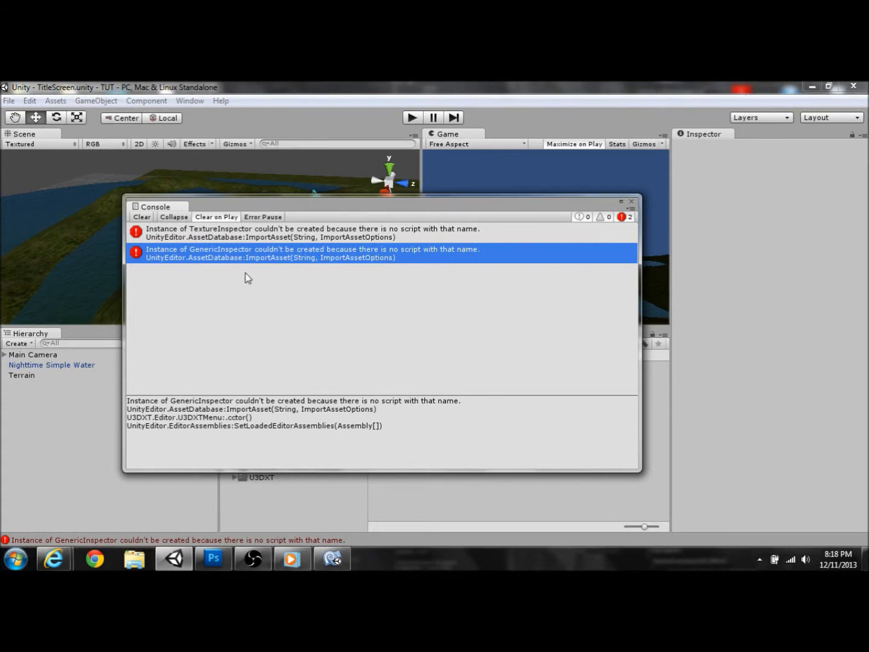
Step: Clear the TextureInspector and GenericInspector errors from the Console and close the Console window
click(141, 217)
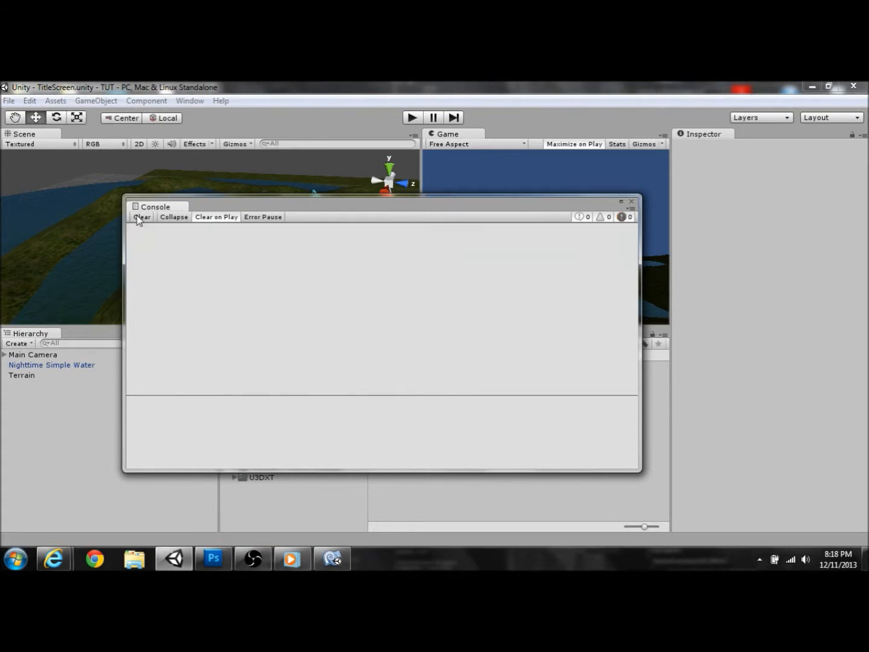
click(632, 201)
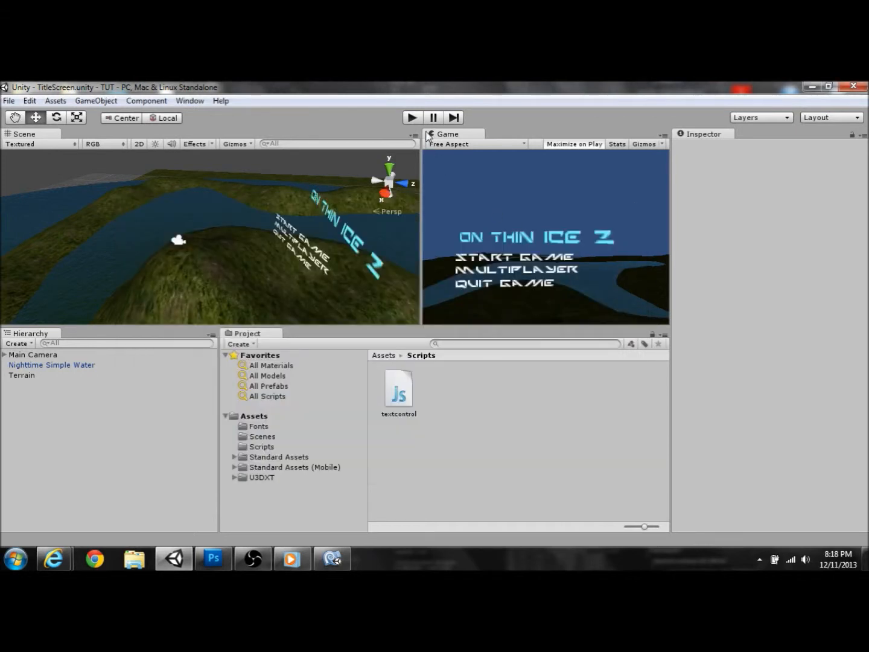
Step: Briefly run and stop play mode, then expand Main Camera and select txt_/StartGame
key(ctrl+p)
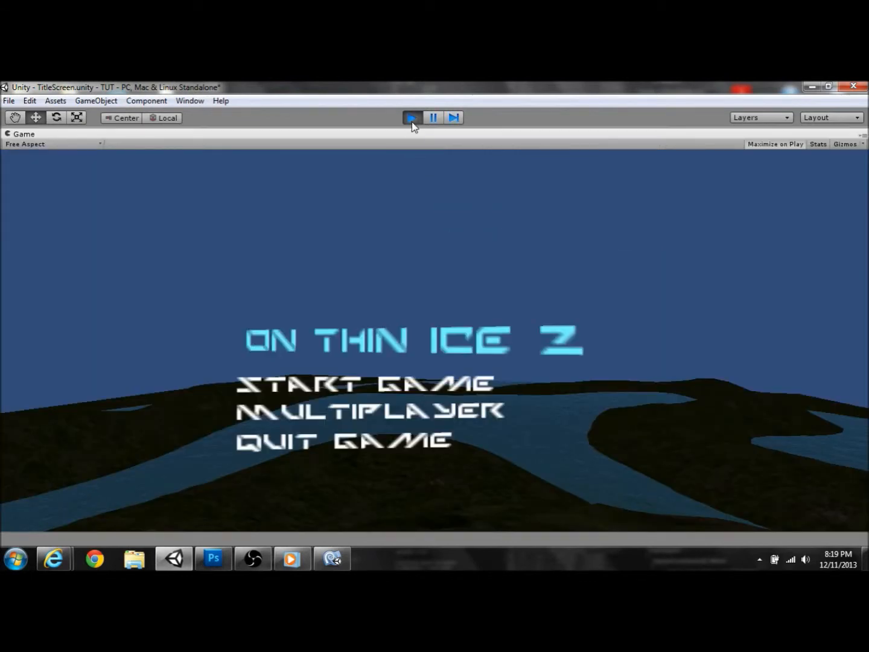
click(412, 118)
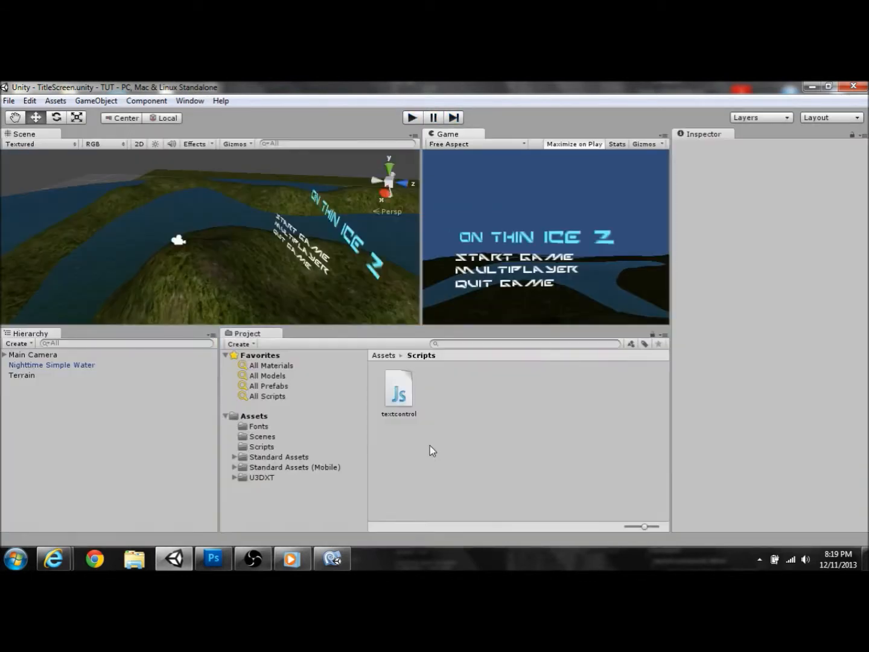
click(397, 399)
drag(397, 400, 10, 364)
click(4, 355)
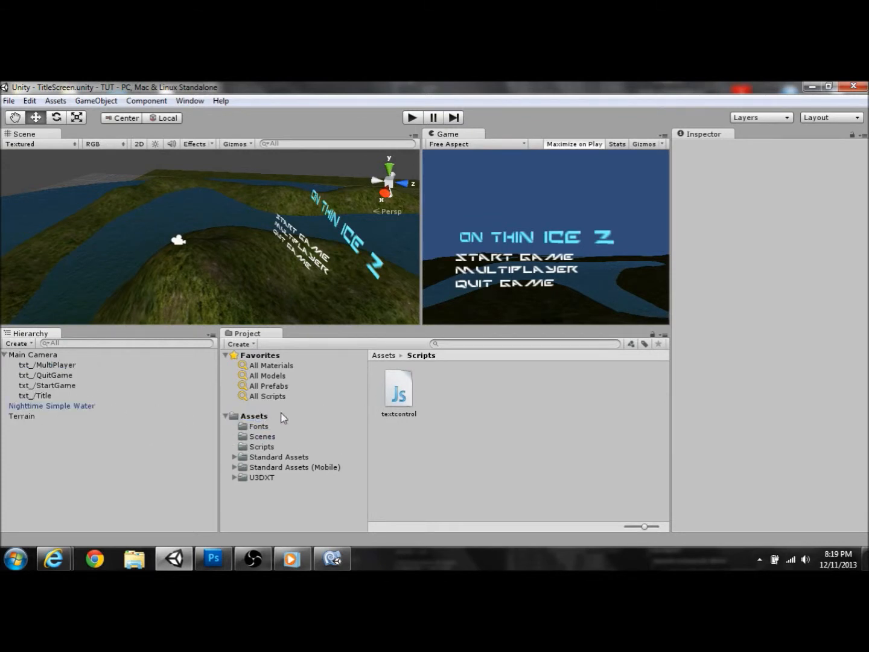
click(62, 387)
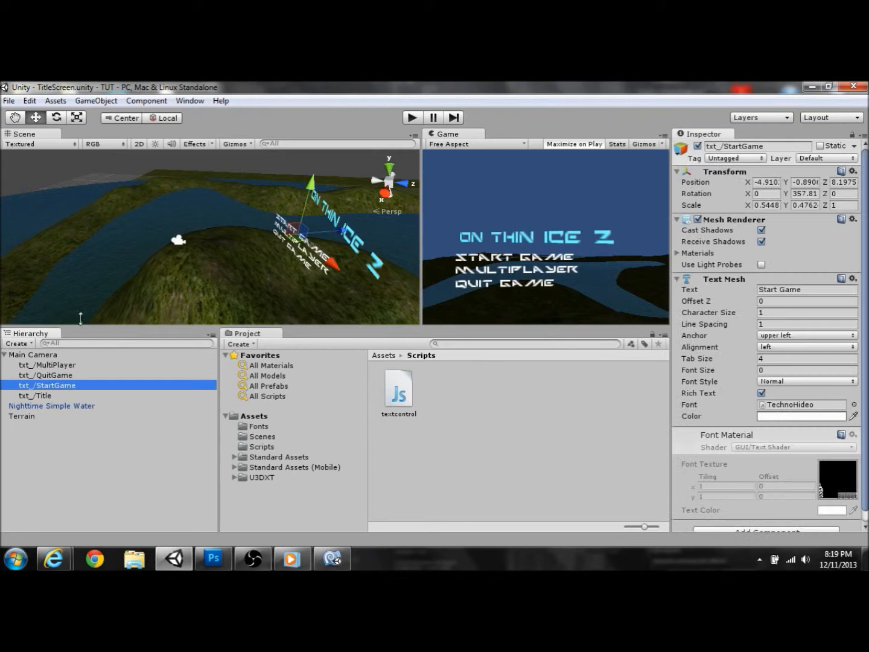
Step: Add a Box Collider to txt_/StartGame, attach the textcontrol script, and start play mode
click(95, 100)
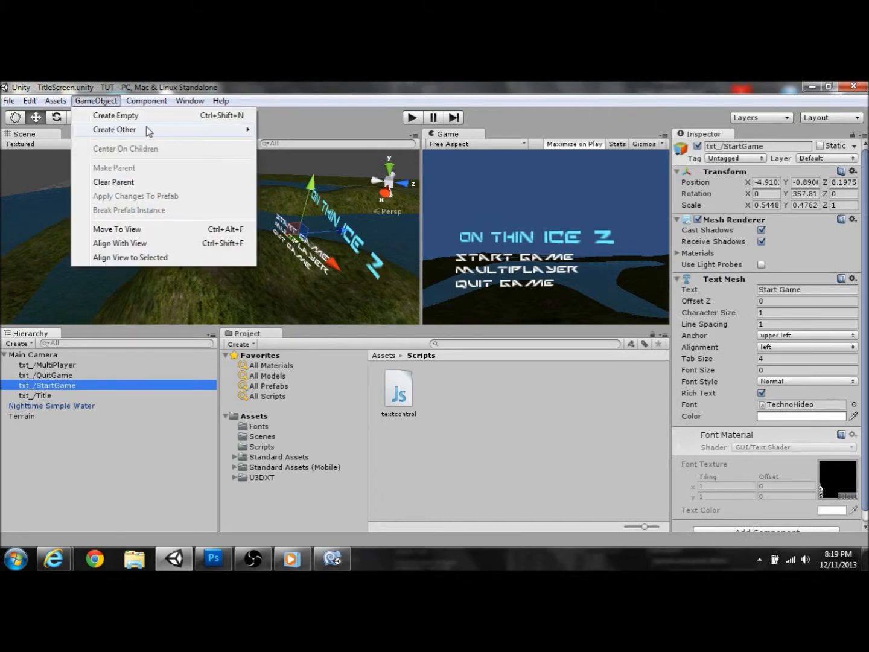
click(155, 100)
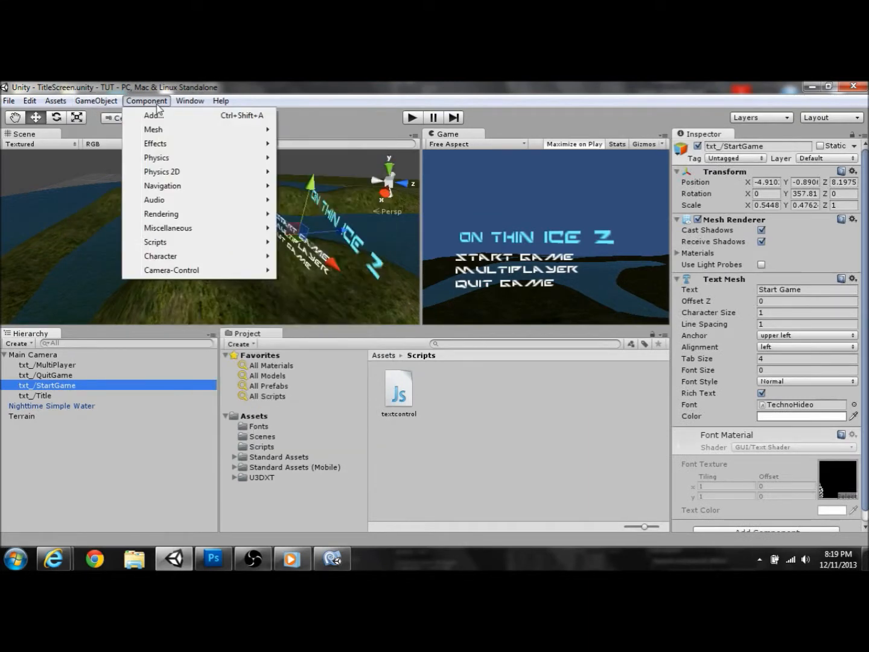
mouse_move(218, 160)
click(314, 190)
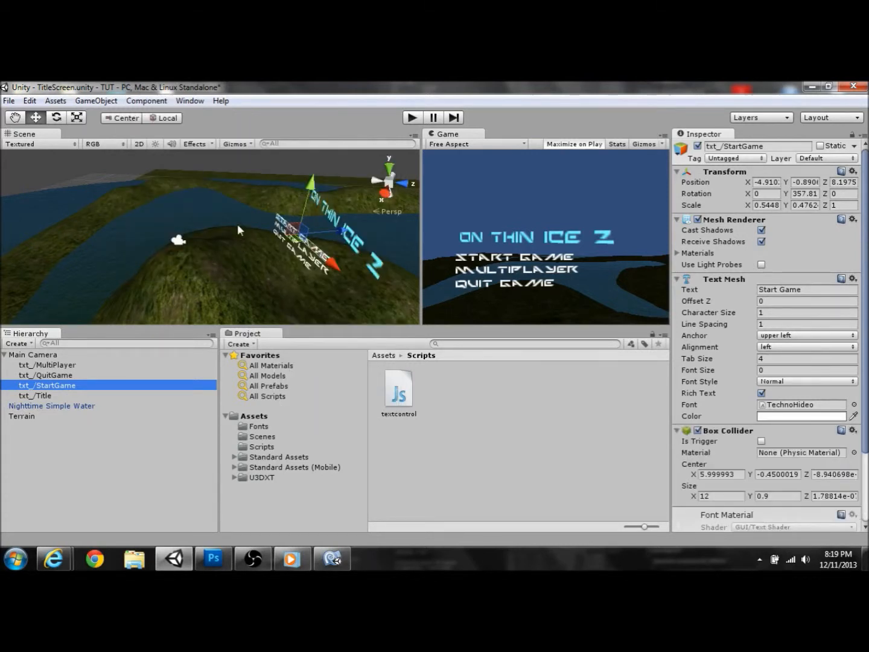
click(149, 103)
mouse_move(148, 166)
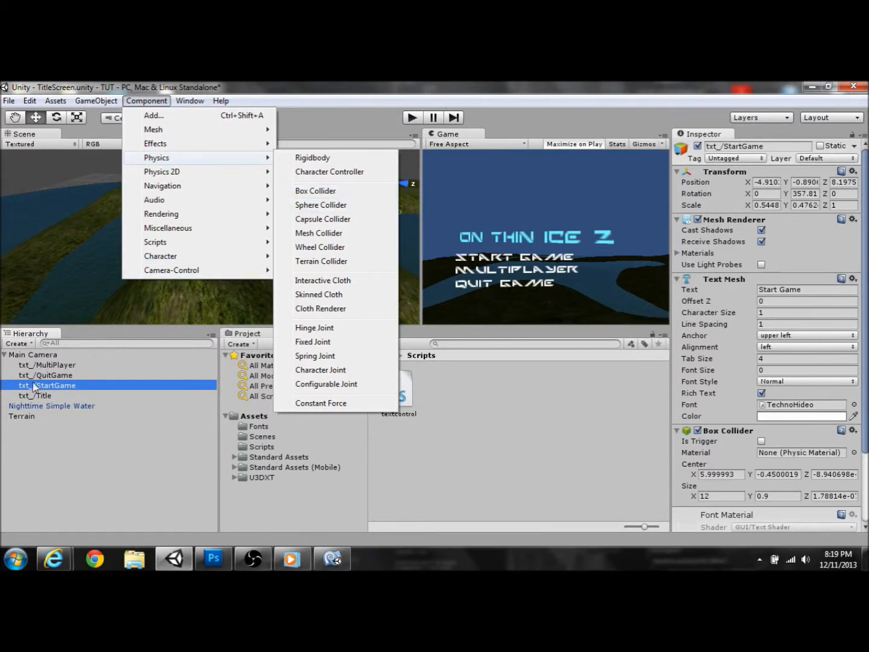
click(87, 447)
drag(400, 395, 54, 385)
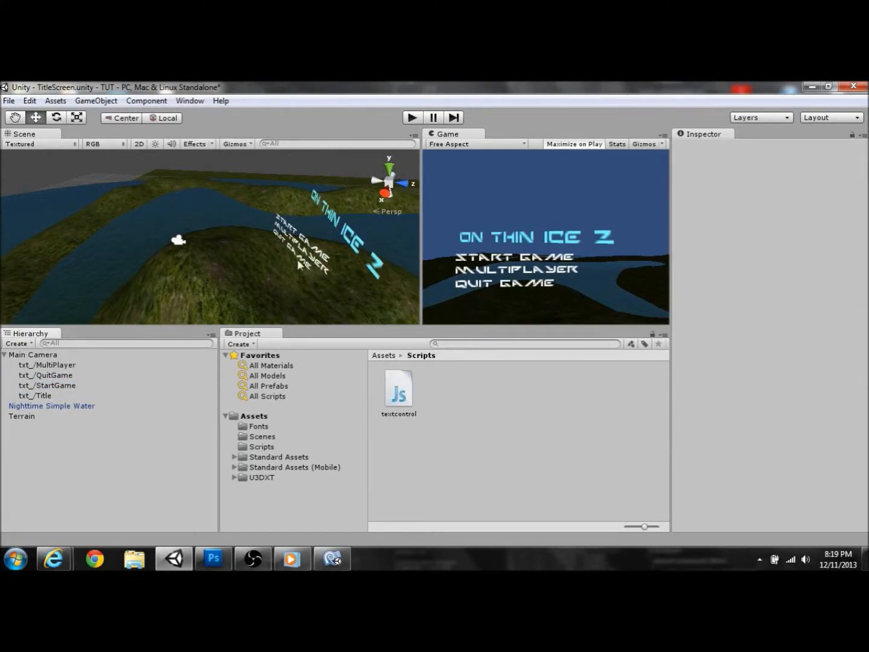
click(410, 120)
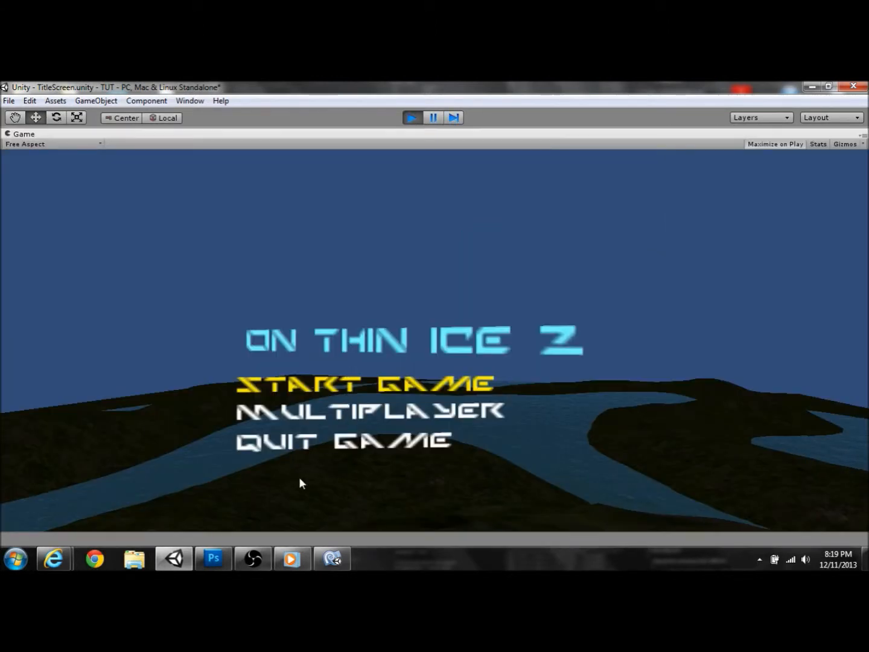
Step: Restart play mode, confirm START GAME turns yellow under the pointer, then stop playing
click(411, 119)
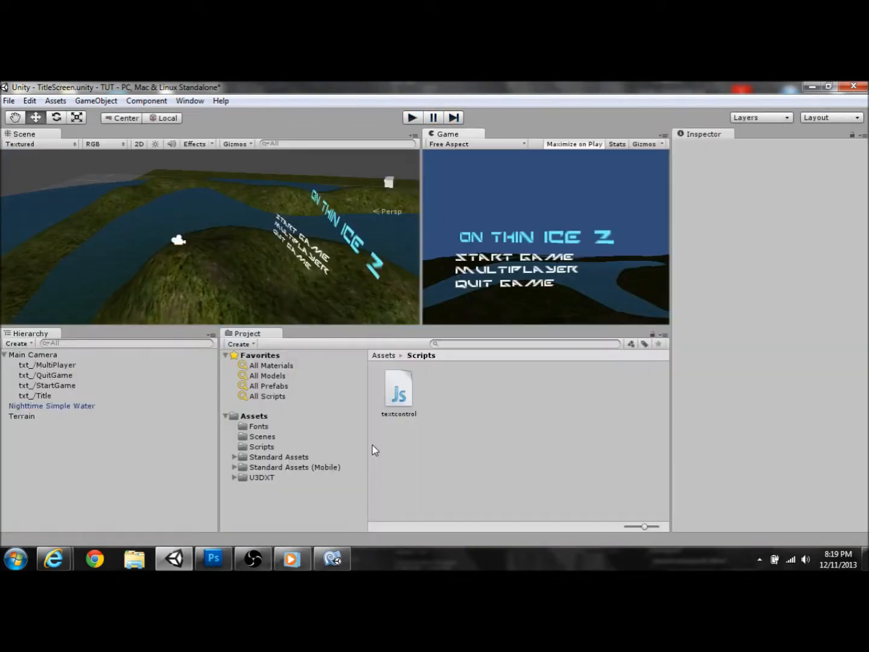
click(411, 118)
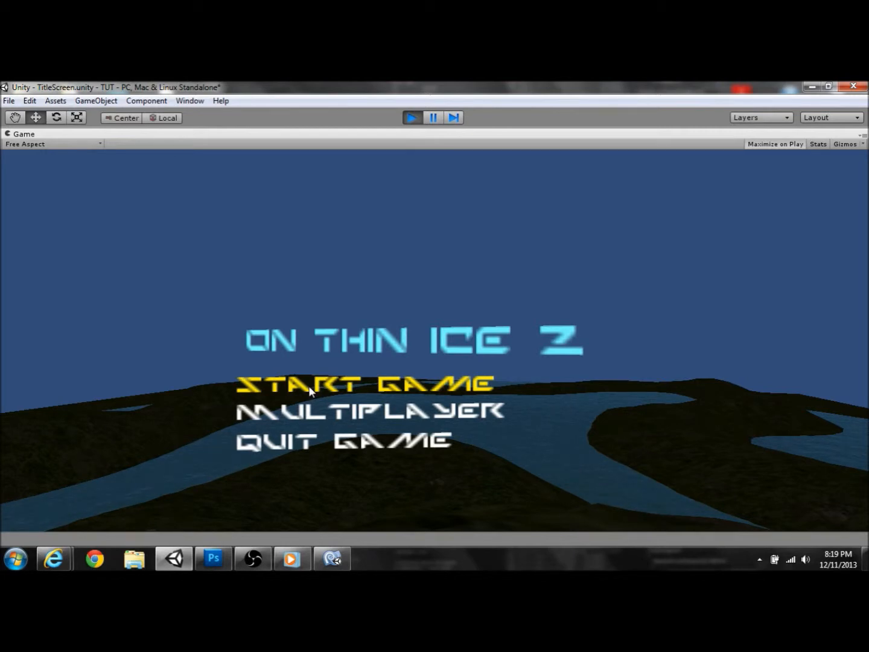
click(414, 119)
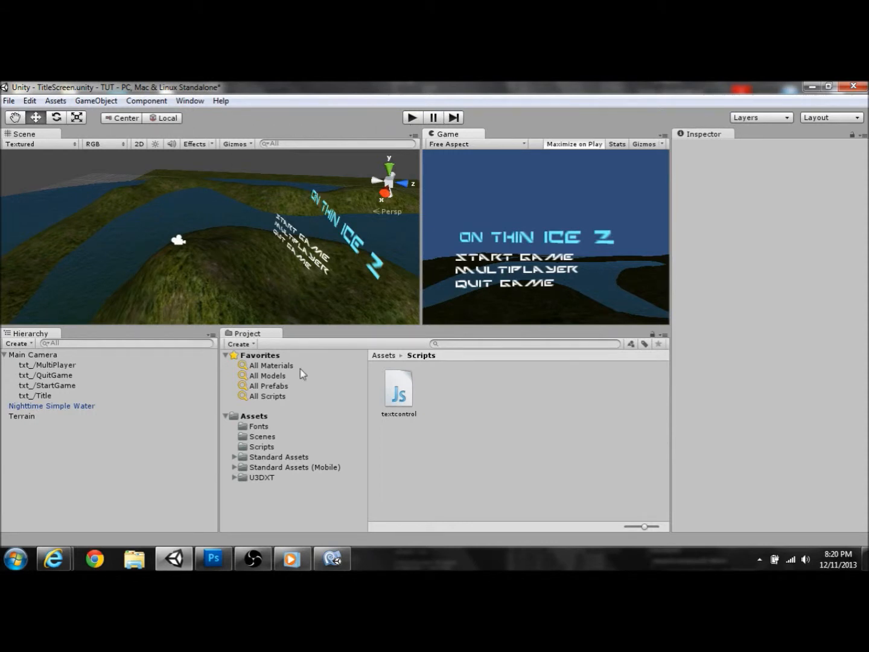
mouse_move(249, 567)
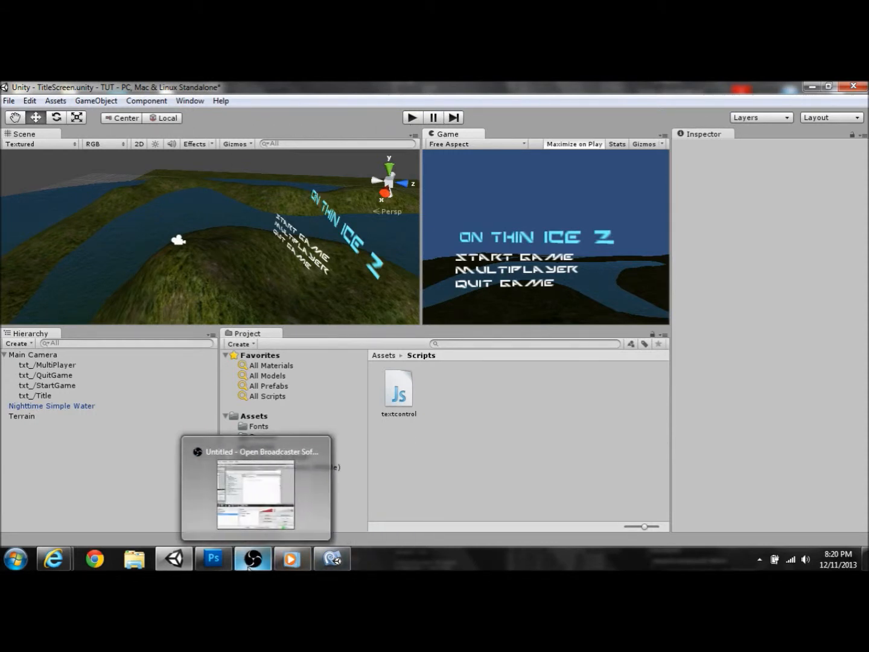
Step: Add function OnMouseExit() with an opening brace below OnMouseEnter in textcontrol.js
click(341, 563)
click(506, 297)
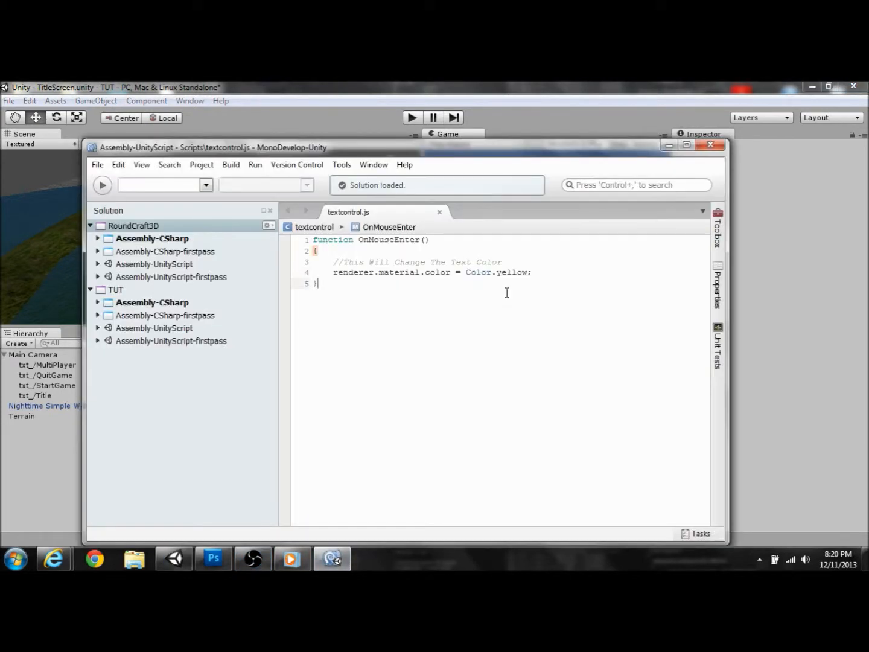
key(Return)
key(Return)
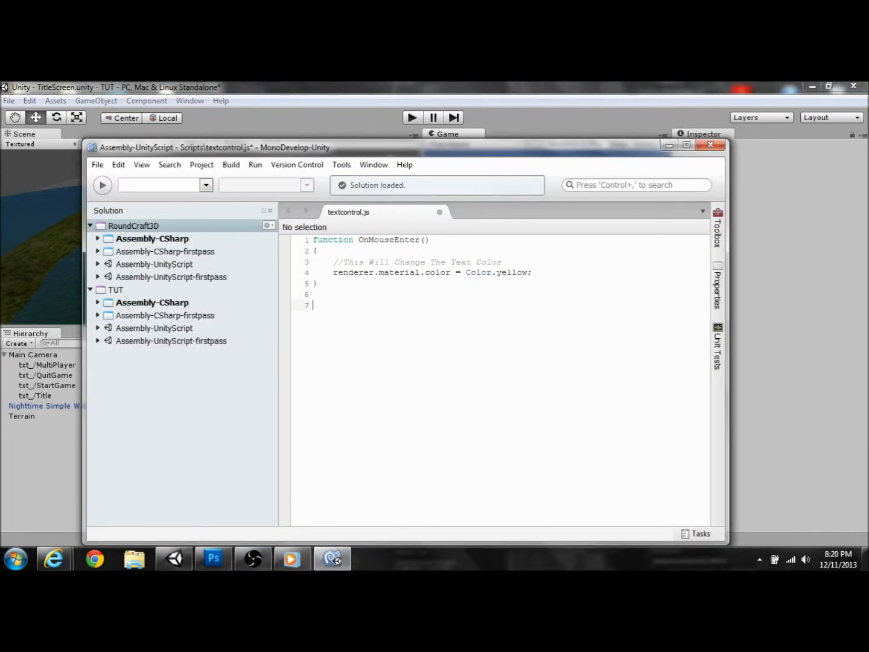
text(function OnMouseExit)
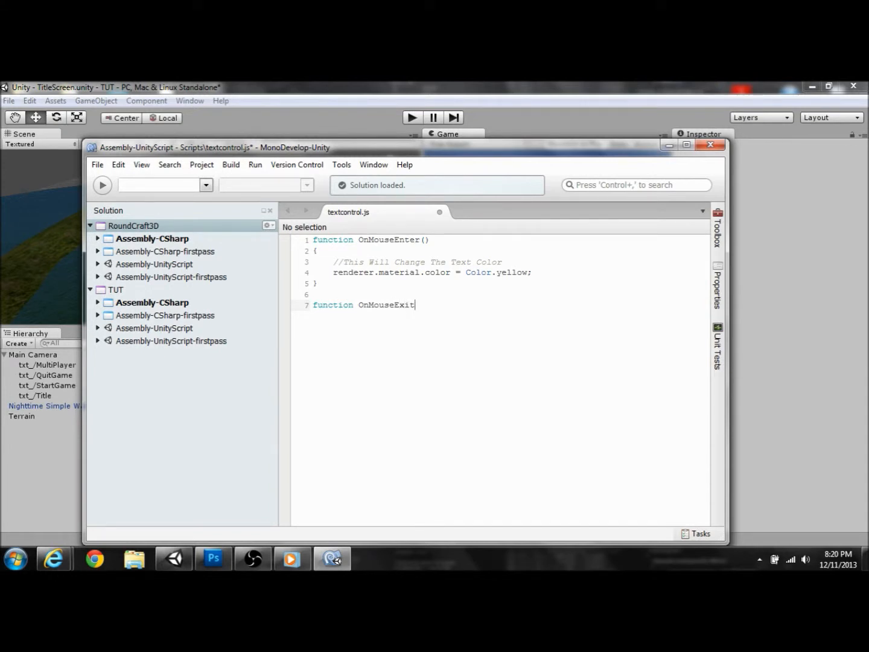
text(())
key(Return)
text({)
key(Return)
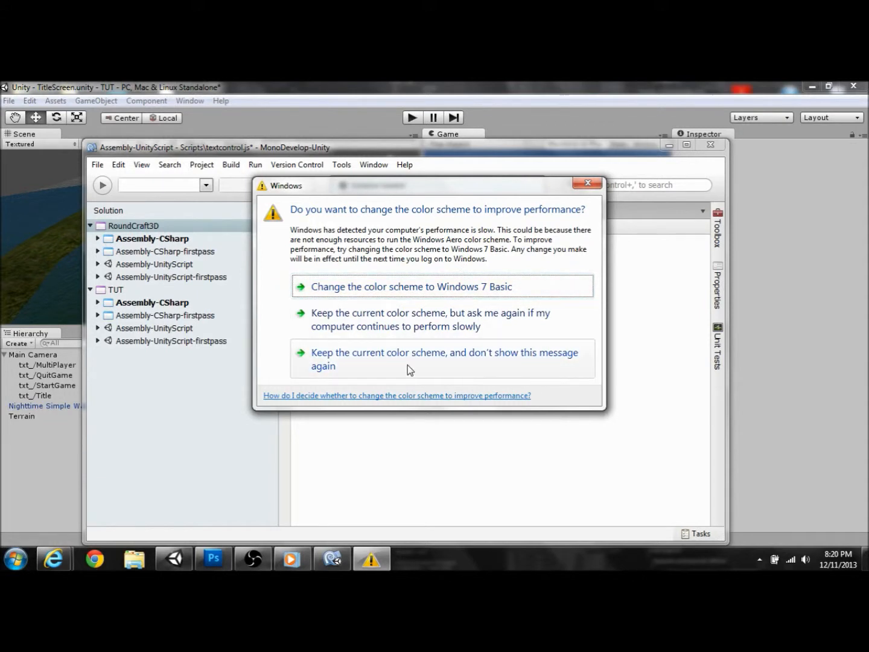
Step: Keep the colour scheme, type the 'Will Change' comment, and postpone the Windows restart 4 hours
click(413, 331)
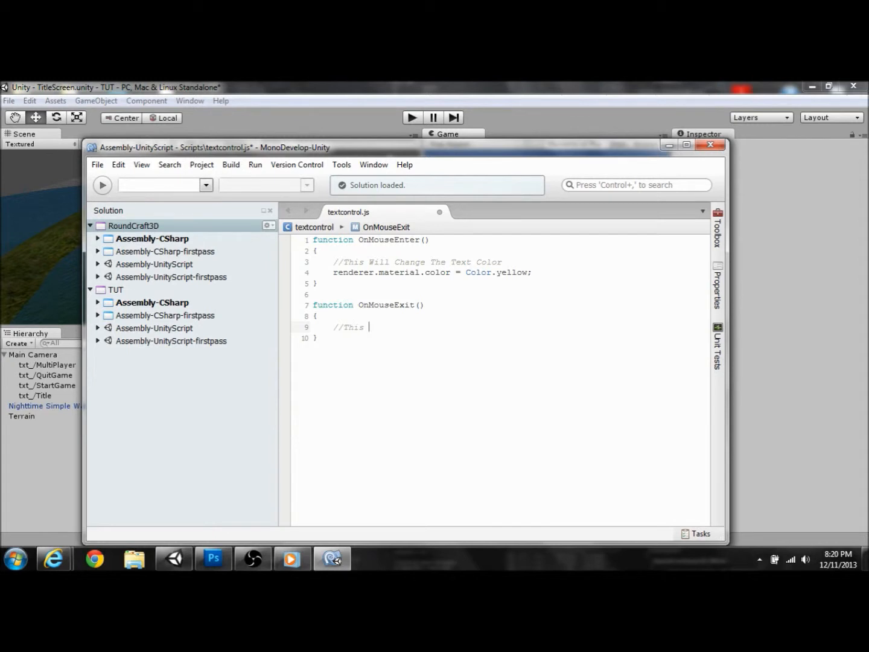
text(Will Change)
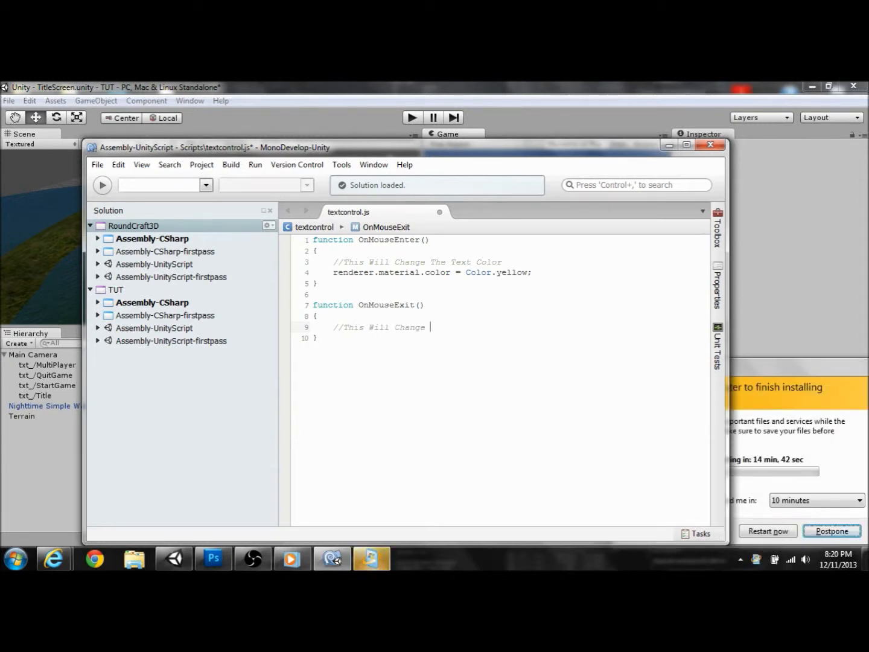
click(820, 504)
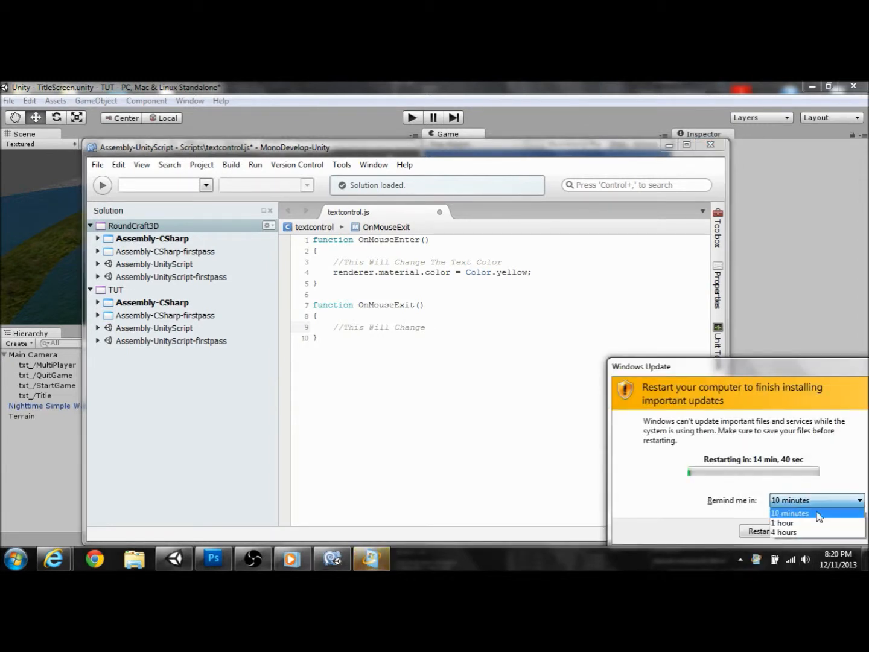
click(816, 532)
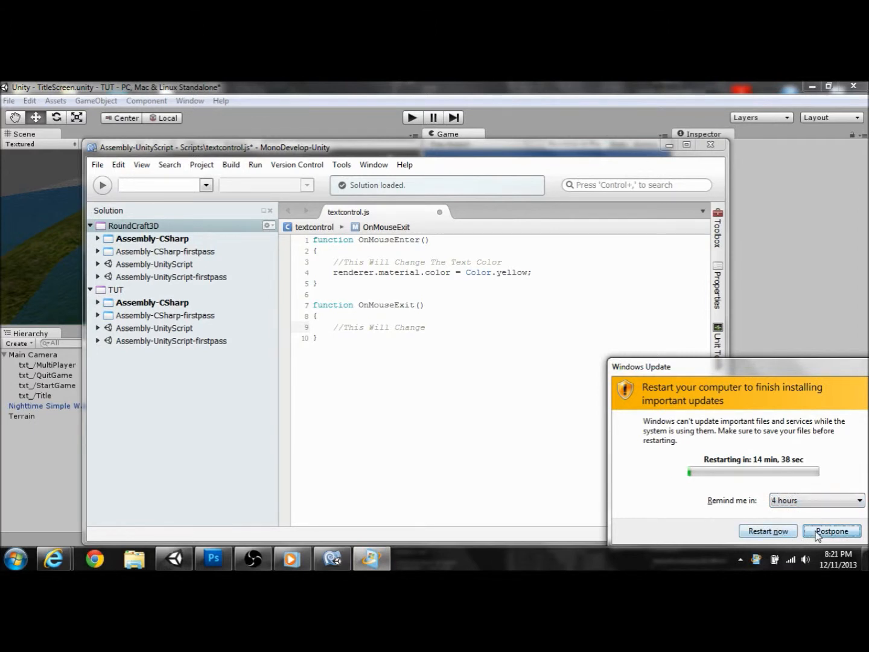
click(832, 531)
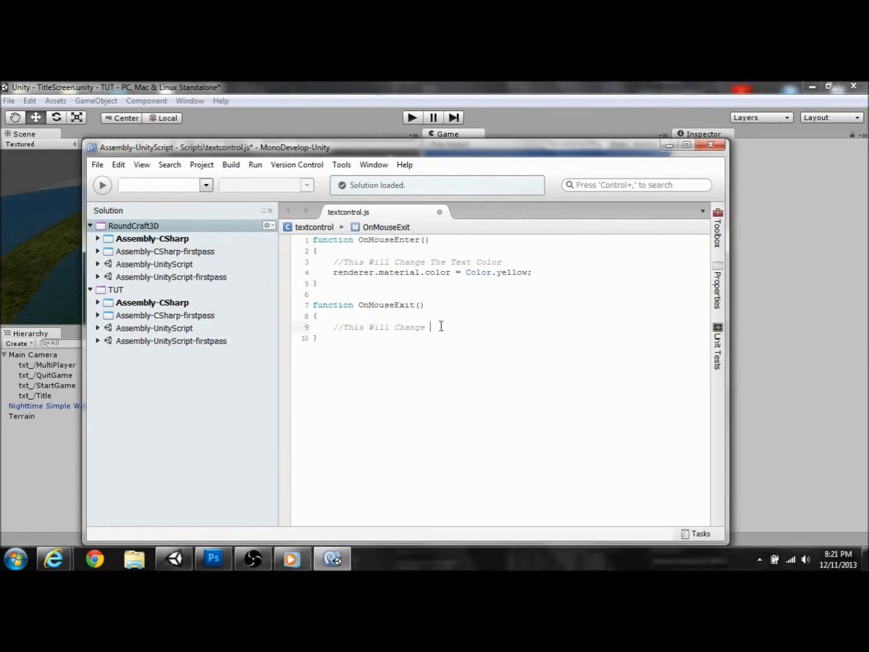
Step: Finish the comment with 'The Color Back' and stop the live stream
text(The Color Back To Normal)
click(253, 559)
click(49, 427)
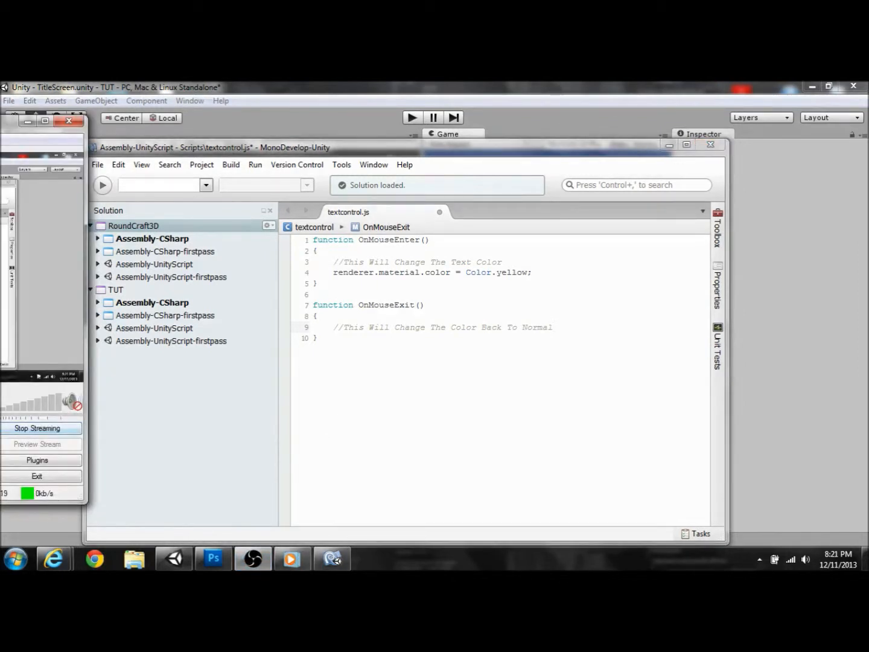
click(564, 324)
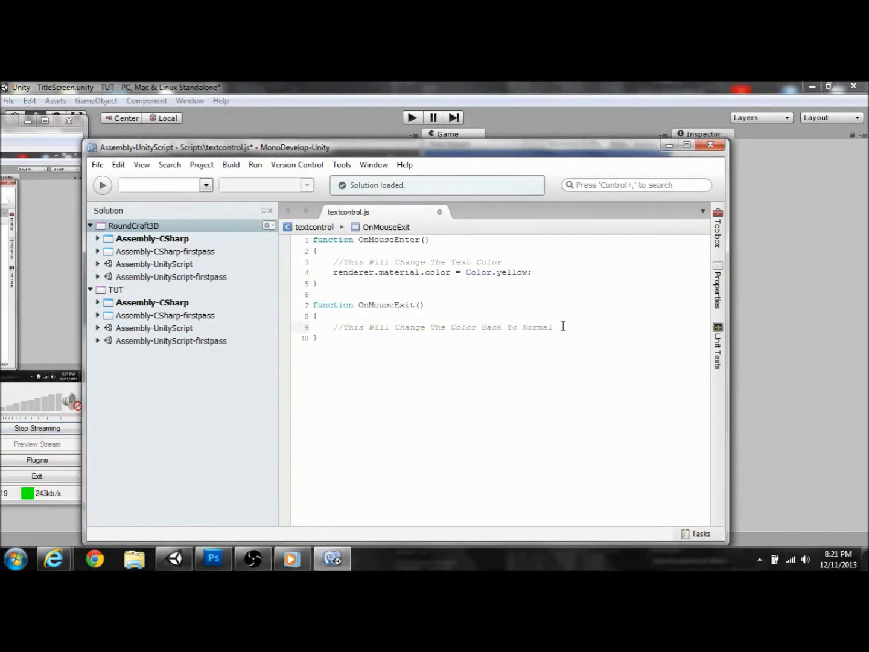
Step: Add renderer.material.color = Color.white; to OnMouseExit and save textcontrol.js
key(Return)
text(ren)
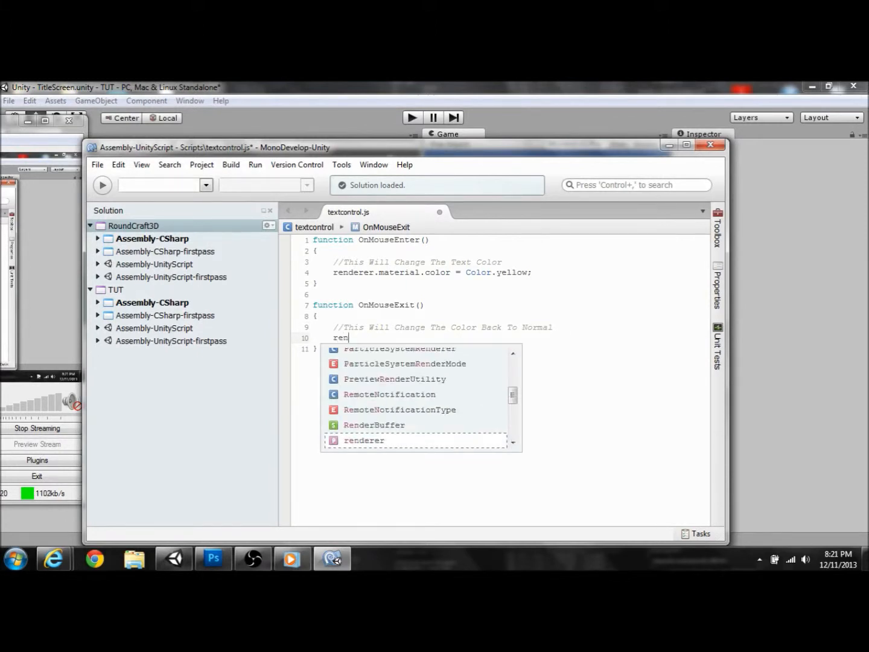
text(derer)
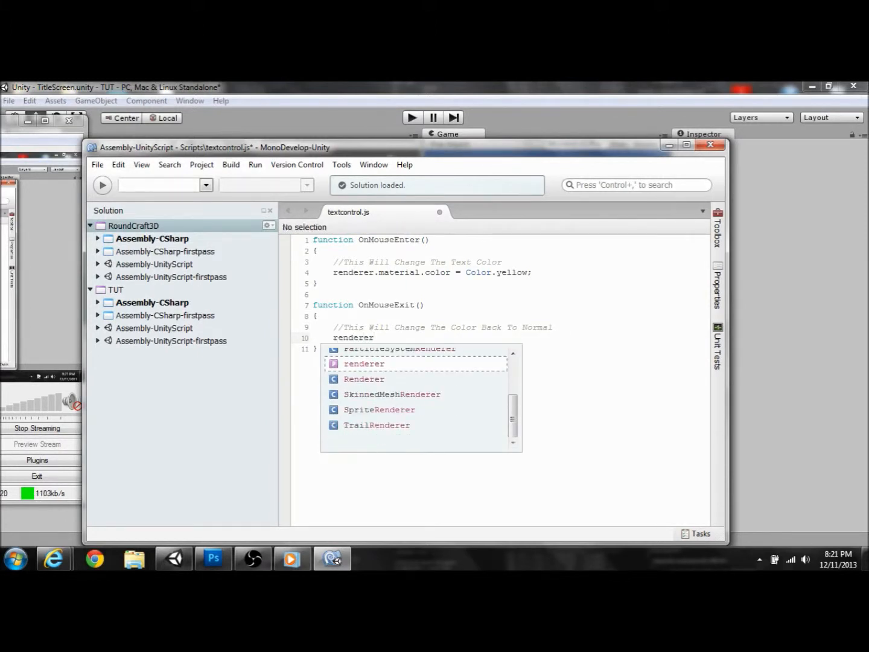
text(.mat)
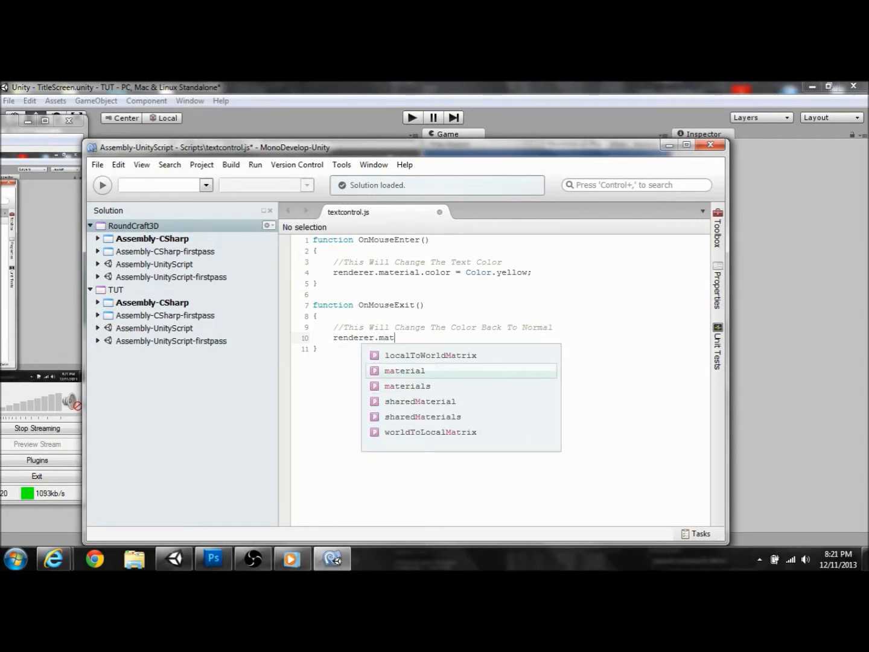
text(erial.co)
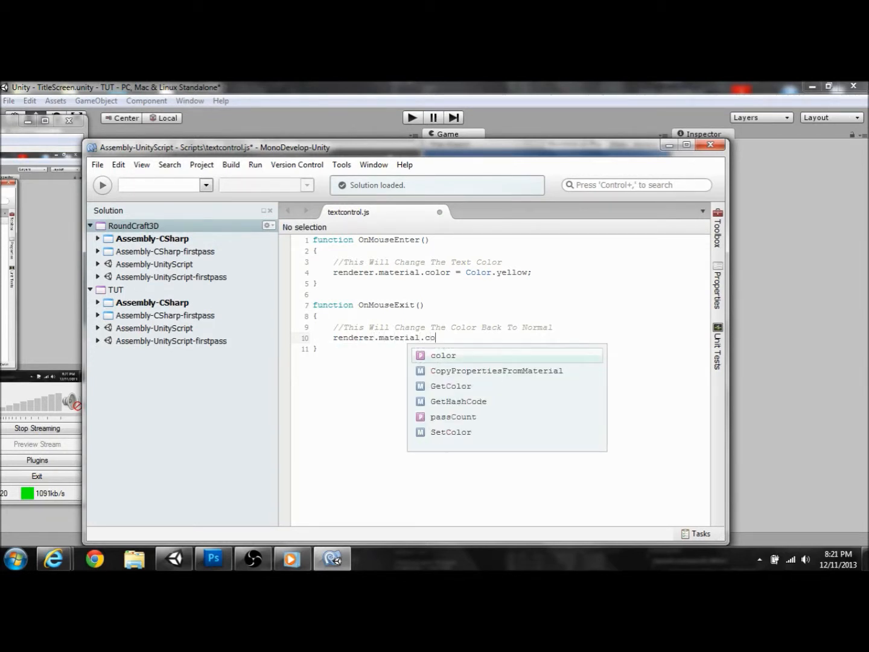
text(lor = Color)
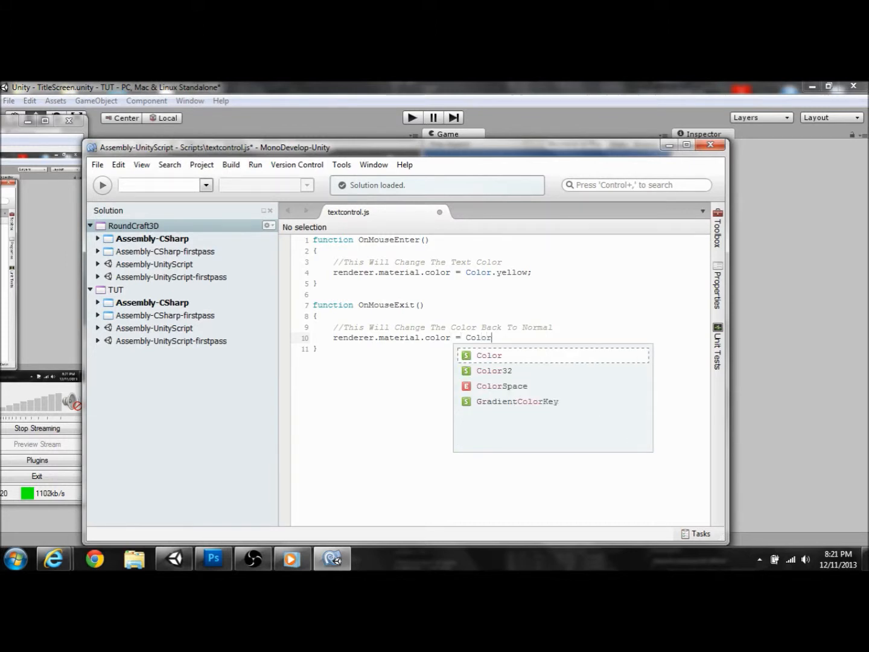
text(.white)
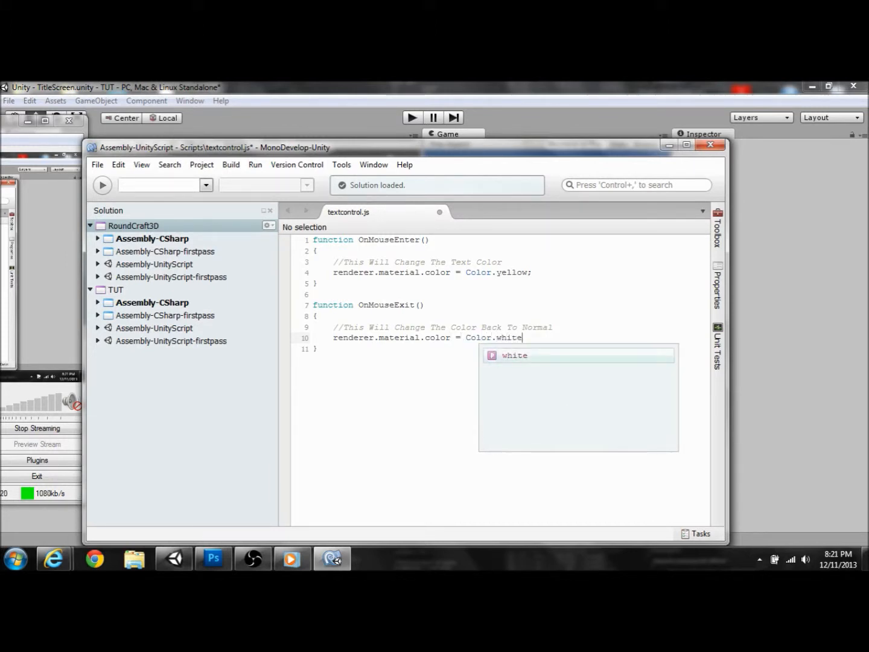
text(;)
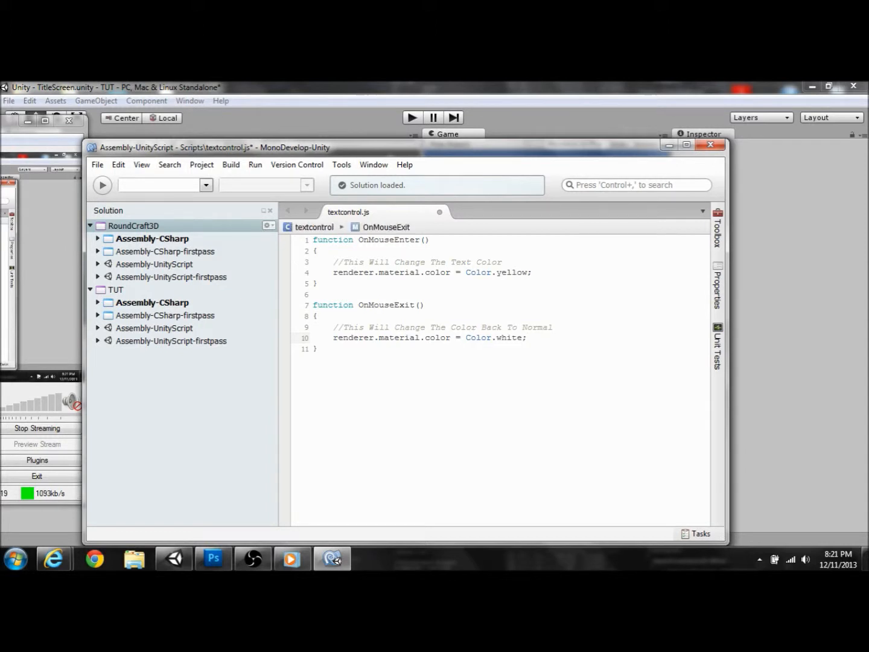
key(ctrl+s)
Step: Back in Unity, run the title screen to test the white/yellow hover change, then stop
click(611, 101)
click(419, 118)
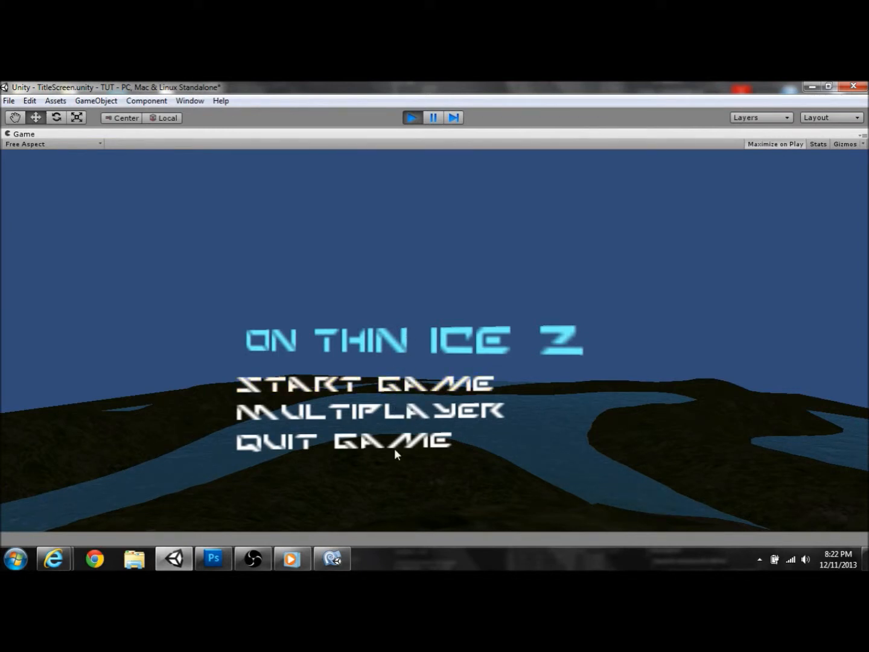
click(412, 119)
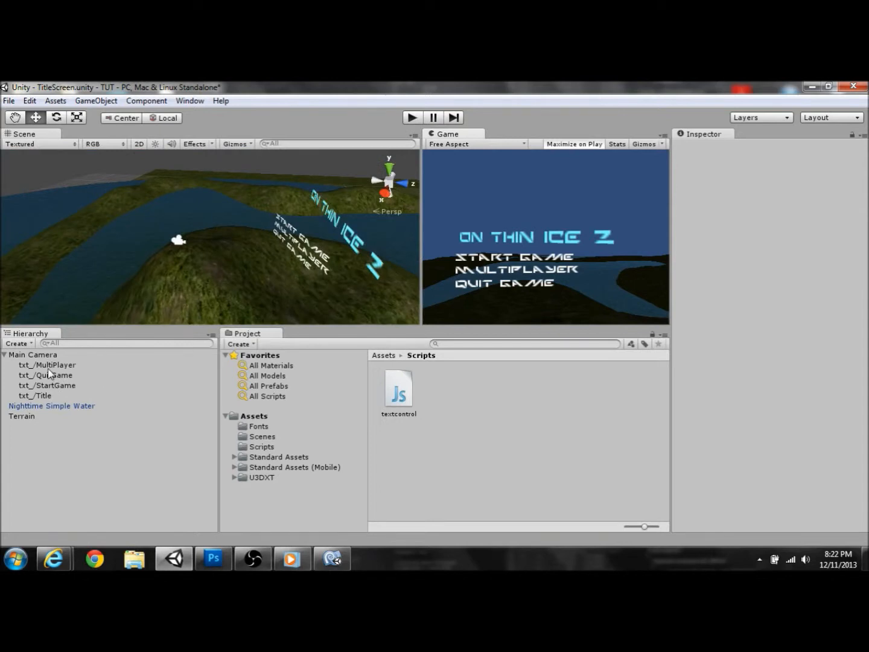
Step: Add a Box Collider to txt_/MultiPlayer via Component > Physics
click(52, 365)
click(97, 100)
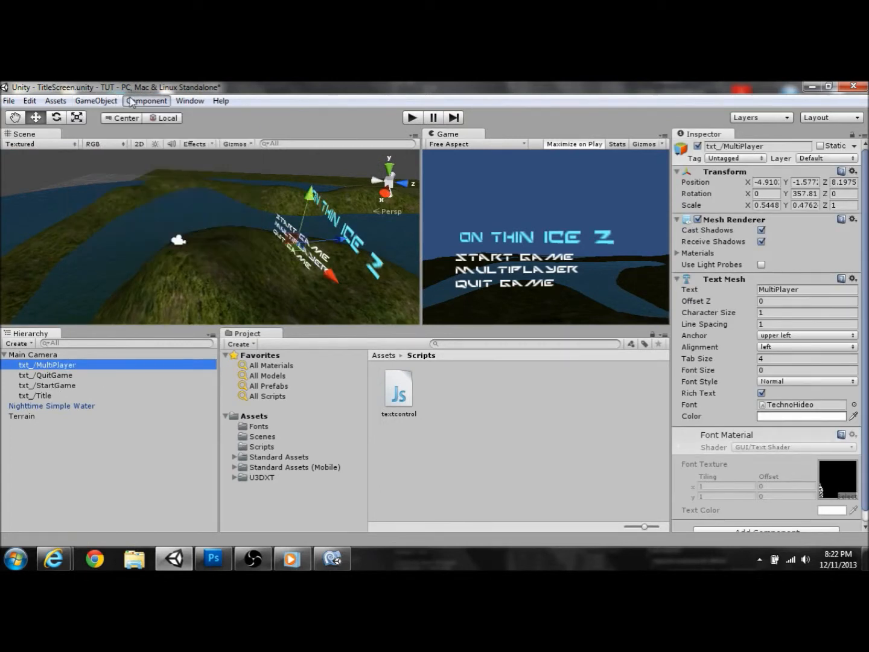
click(147, 101)
mouse_move(176, 161)
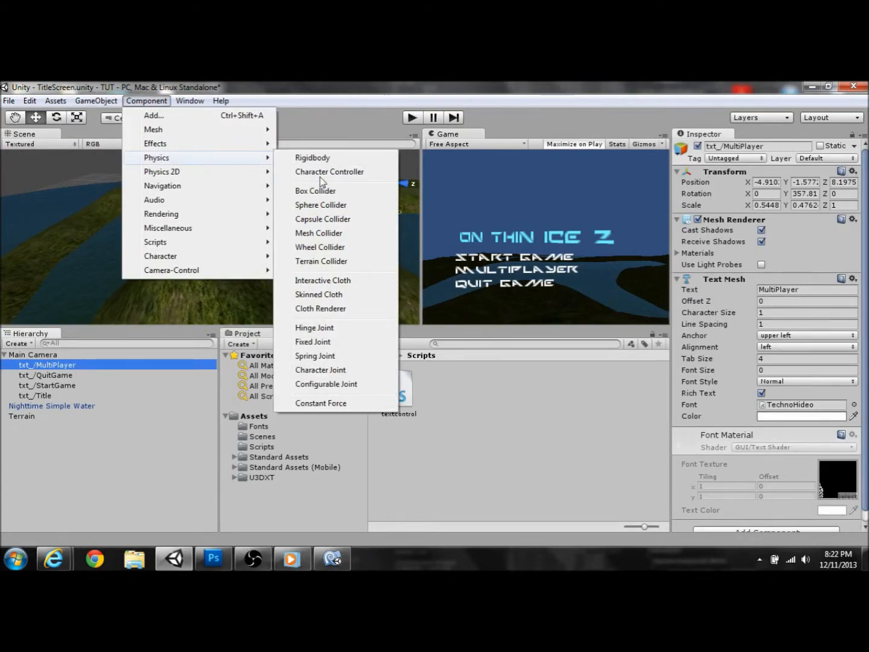
click(334, 192)
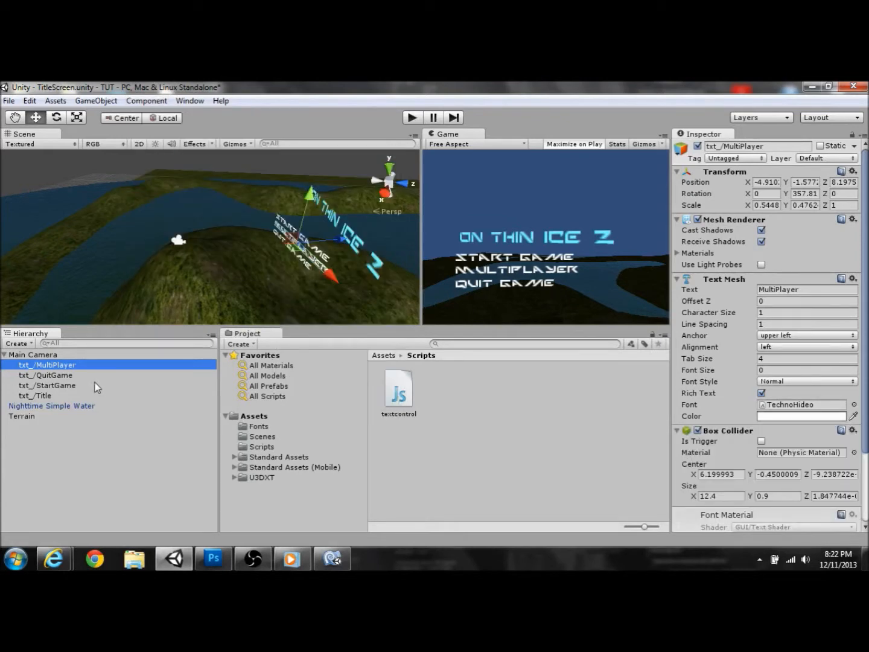
Step: Add a Box Collider to txt_/QuitGame, then select textcontrol and txt_/Title
click(59, 376)
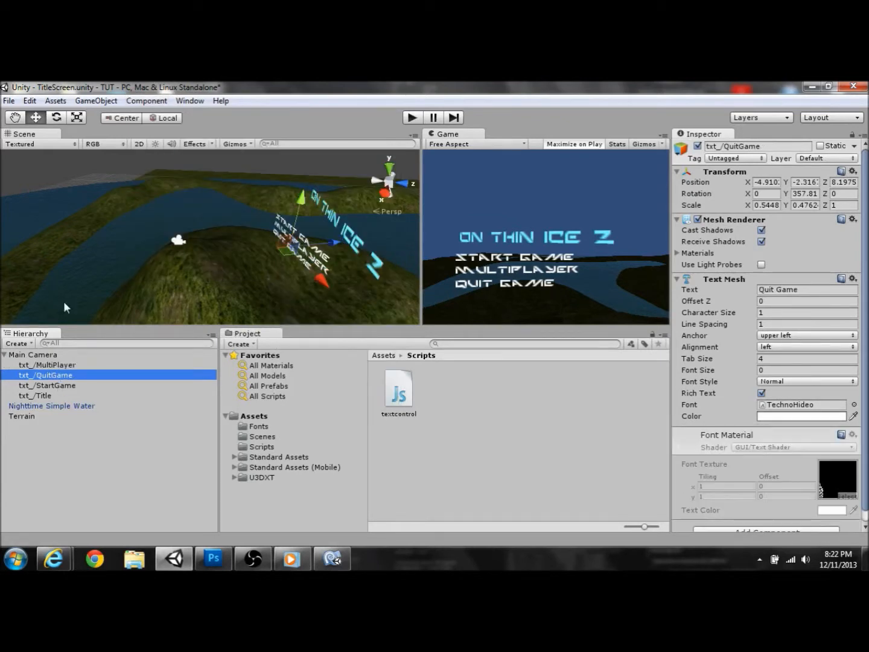
click(147, 101)
mouse_move(199, 163)
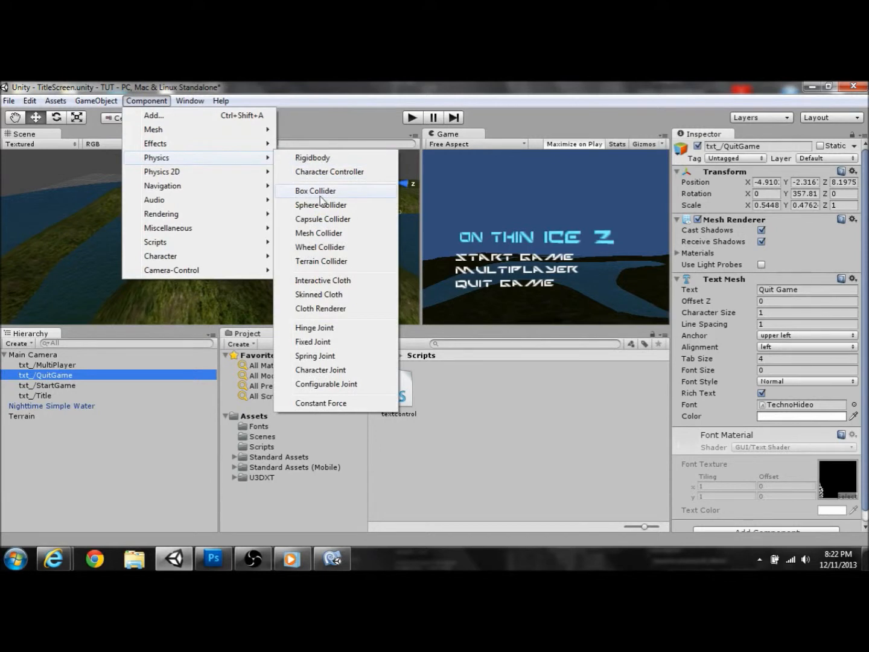
click(318, 197)
click(401, 393)
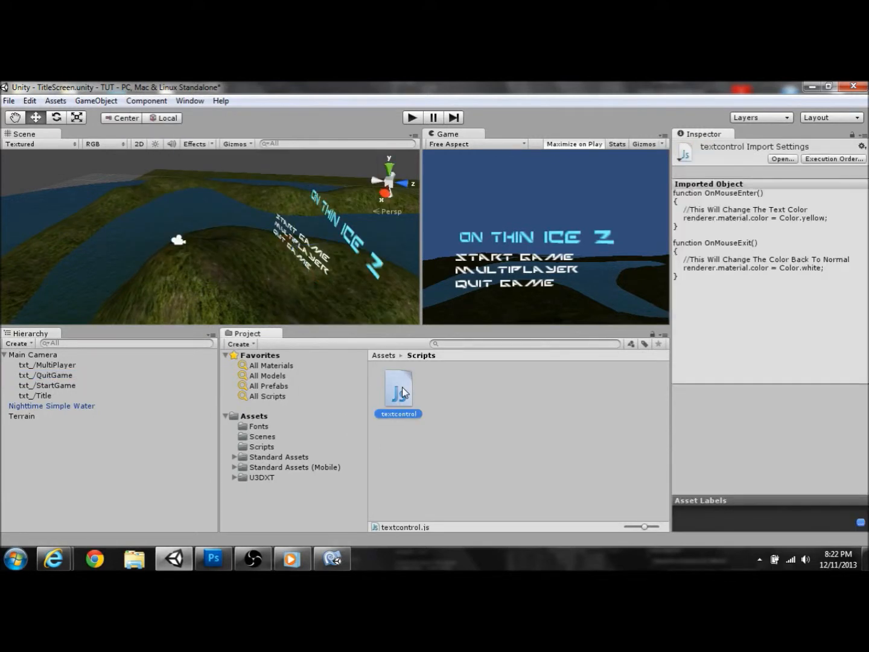
click(36, 395)
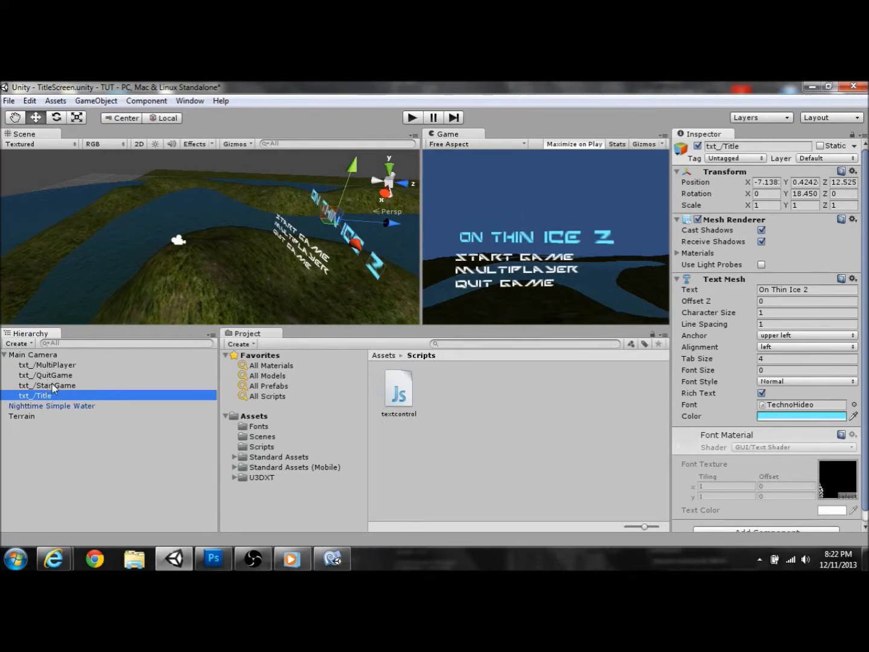
Step: Attach the textcontrol script to txt_/QuitGame, cancelling the accidental rename
click(123, 386)
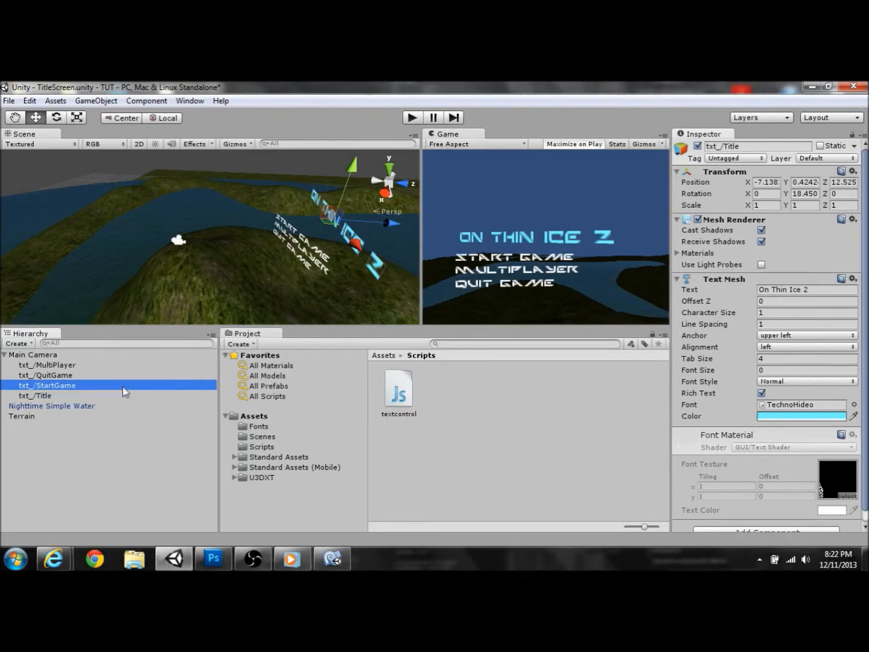
double_click(119, 376)
drag(400, 395, 124, 372)
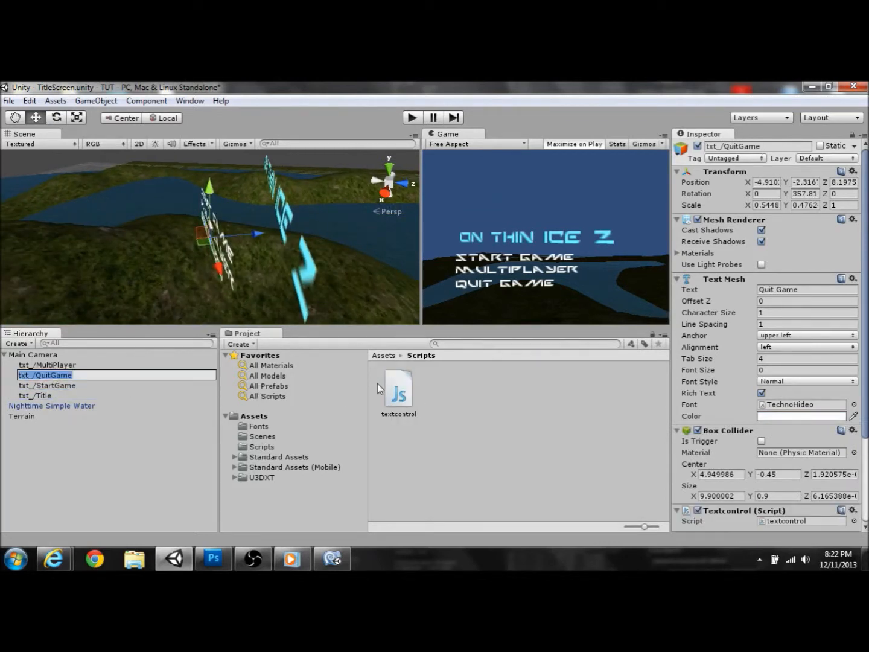
click(77, 422)
click(78, 385)
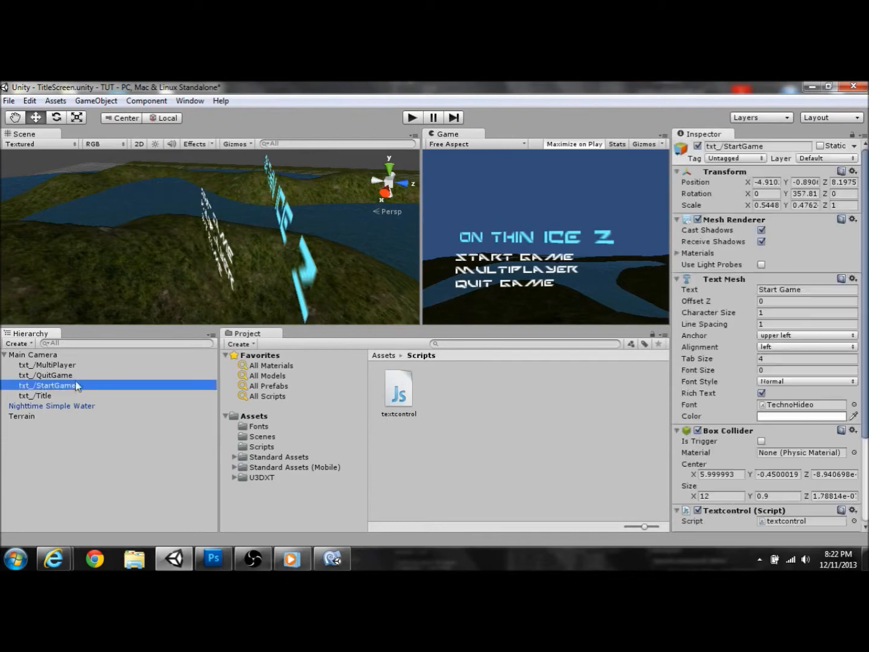
click(79, 375)
Step: Attach textcontrol to txt_/MultiPlayer, verify it, and start play mode
scroll(815, 442, down, 3)
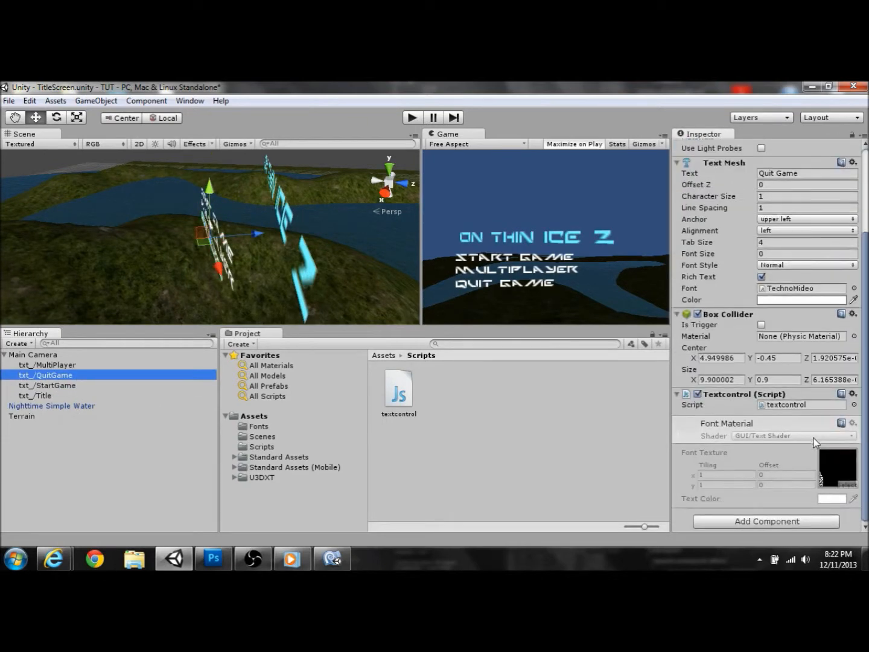
drag(405, 393, 102, 364)
click(101, 365)
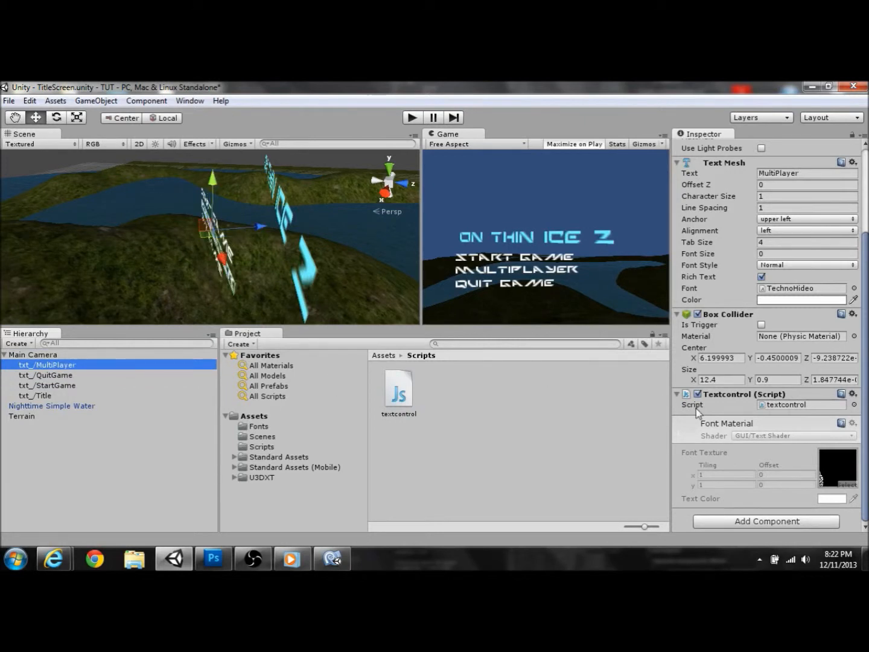
click(412, 117)
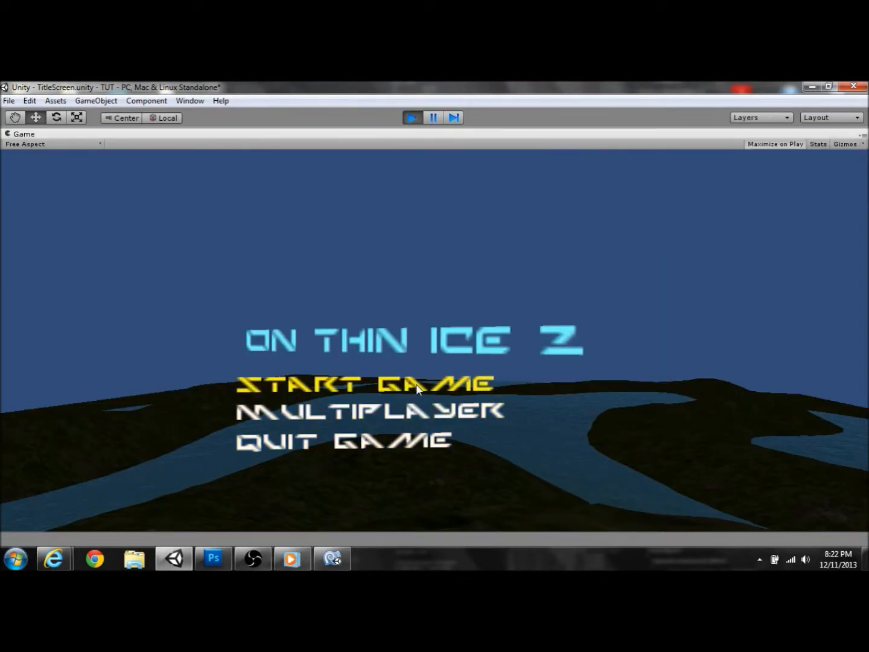
Step: Stop play mode after seeing START GAME turn yellow on hover
click(412, 117)
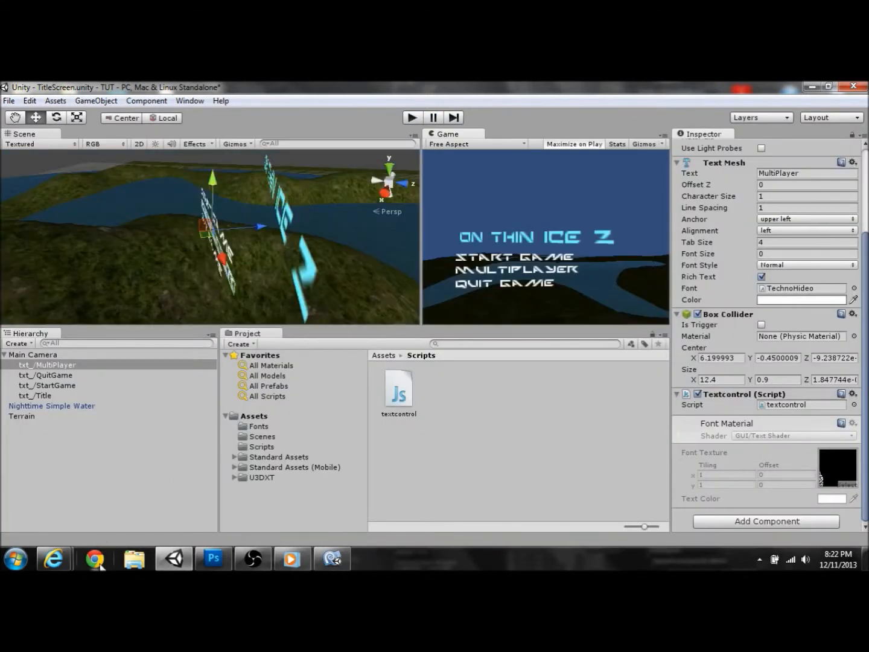
Step: Search Chrome for 'click sounds' and open the adobeflash click sounds page
click(96, 564)
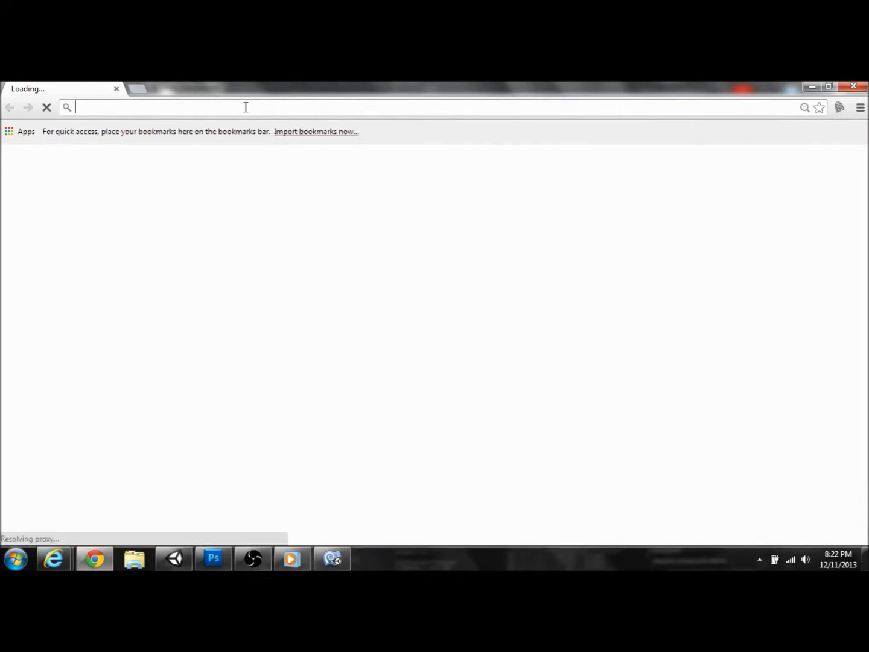
text(click sounds)
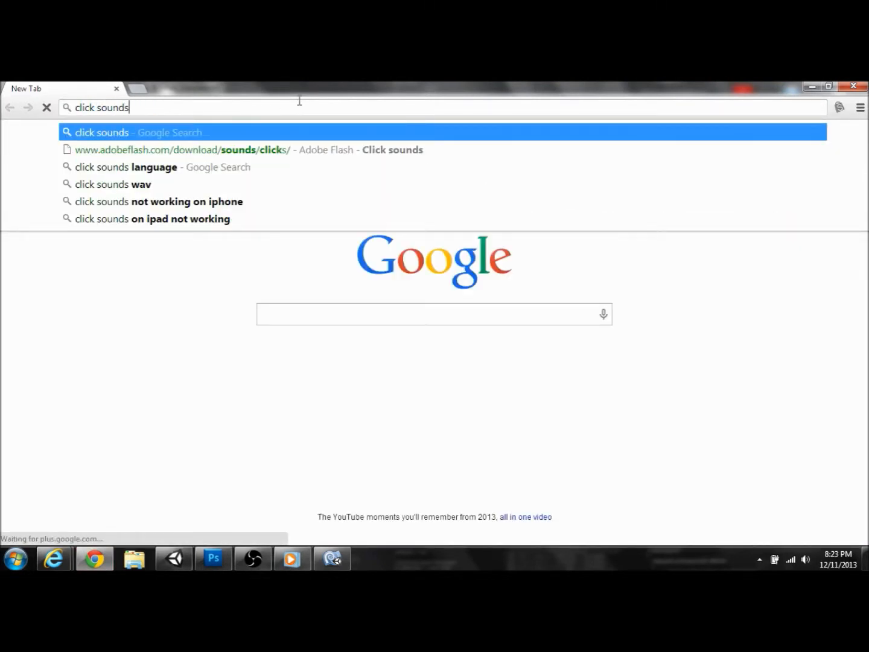
click(288, 151)
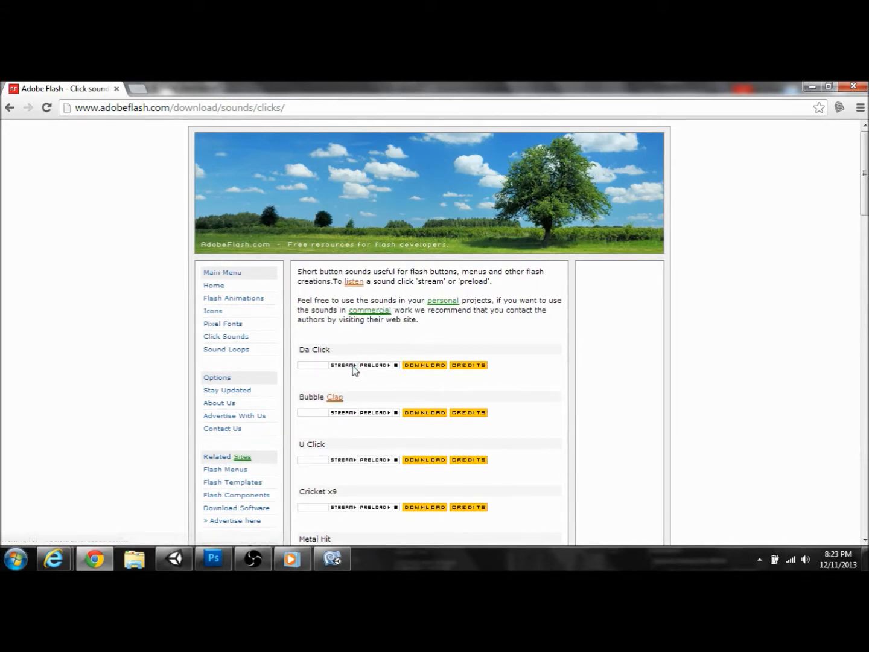
scroll(353, 371, down, 3)
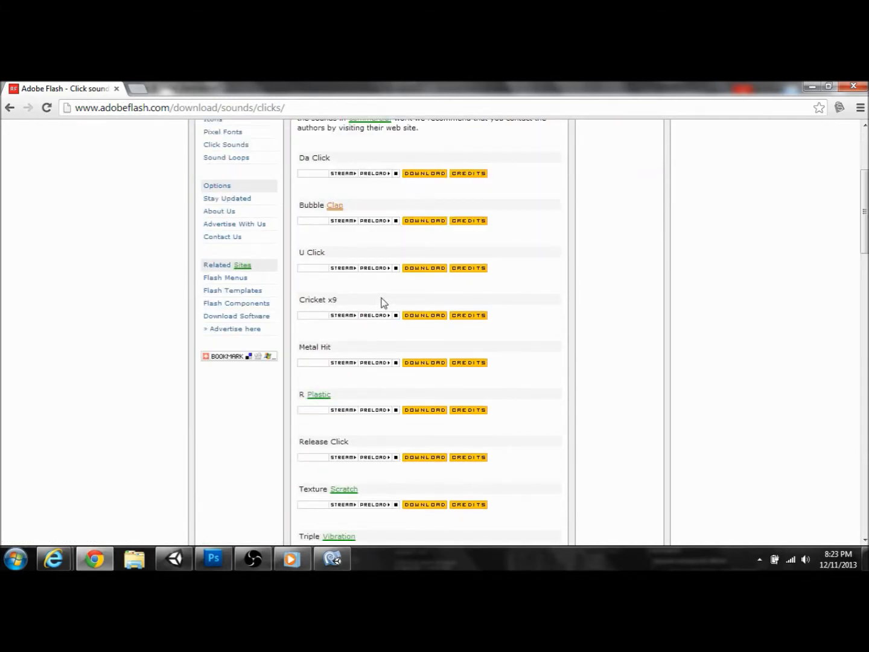
scroll(380, 299, up, 1)
scroll(376, 303, down, 1)
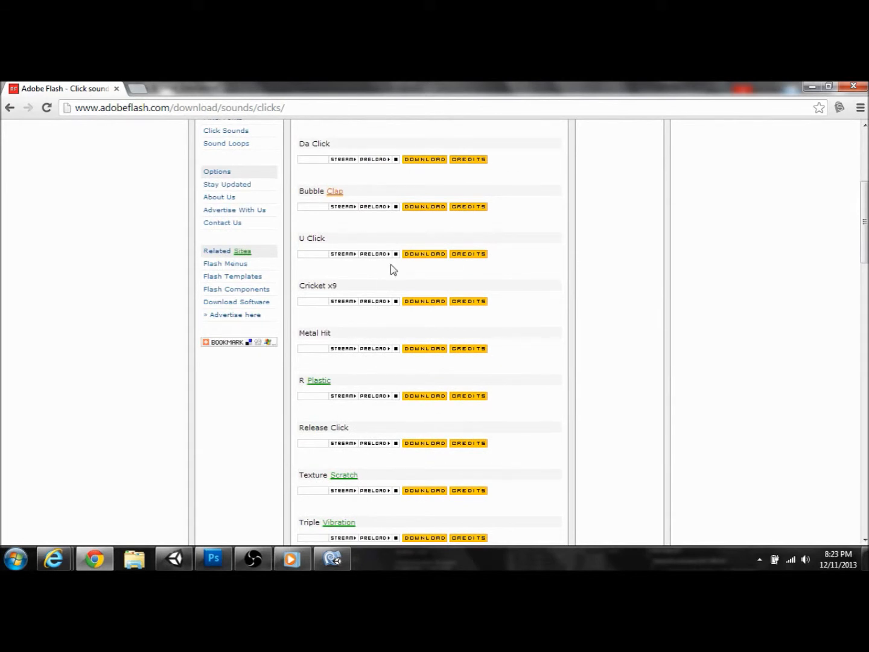
Step: Try previewing U Click, dismissing the ad alert and closing the advertising tabs it opens
click(346, 254)
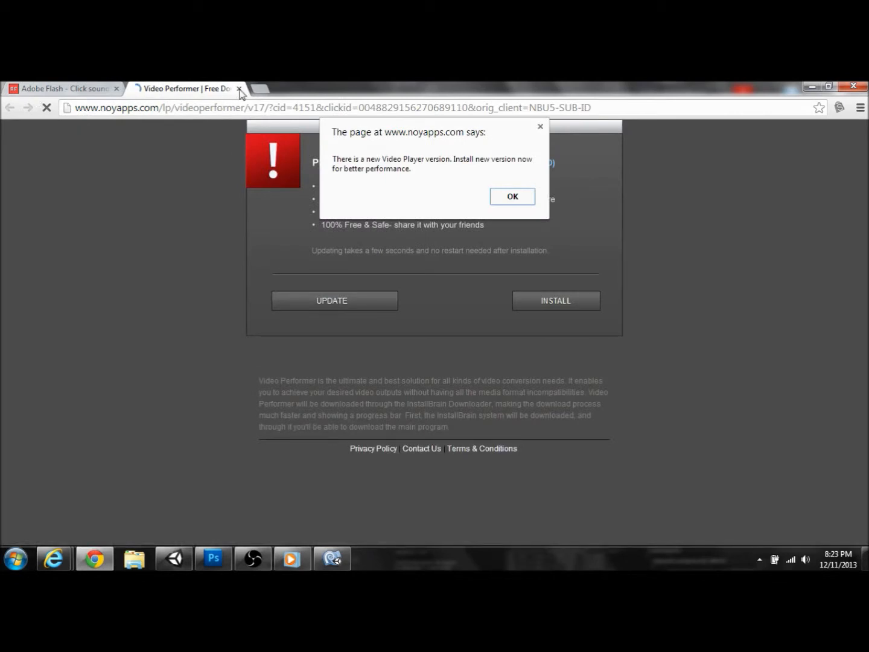
click(541, 127)
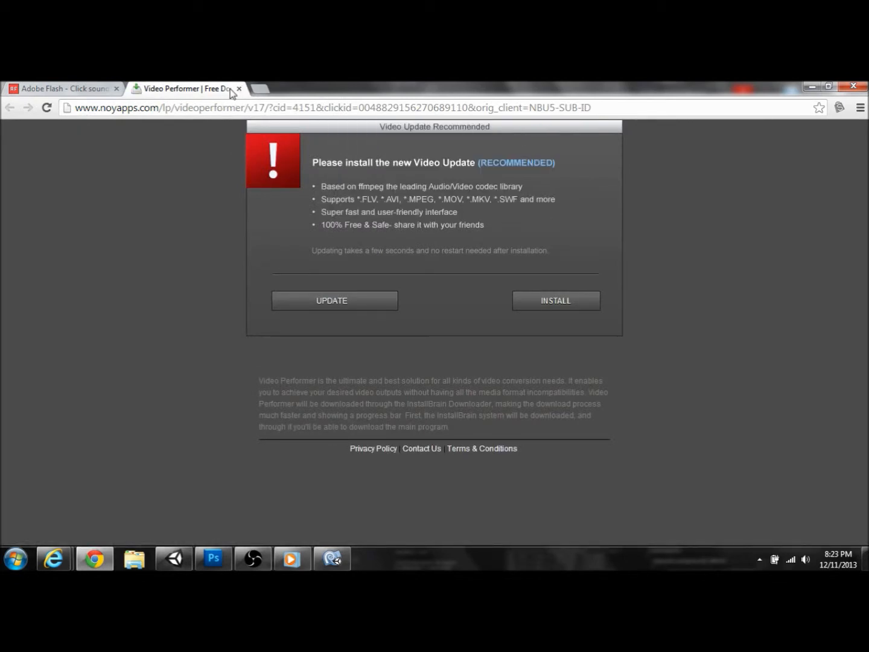
click(239, 89)
click(46, 106)
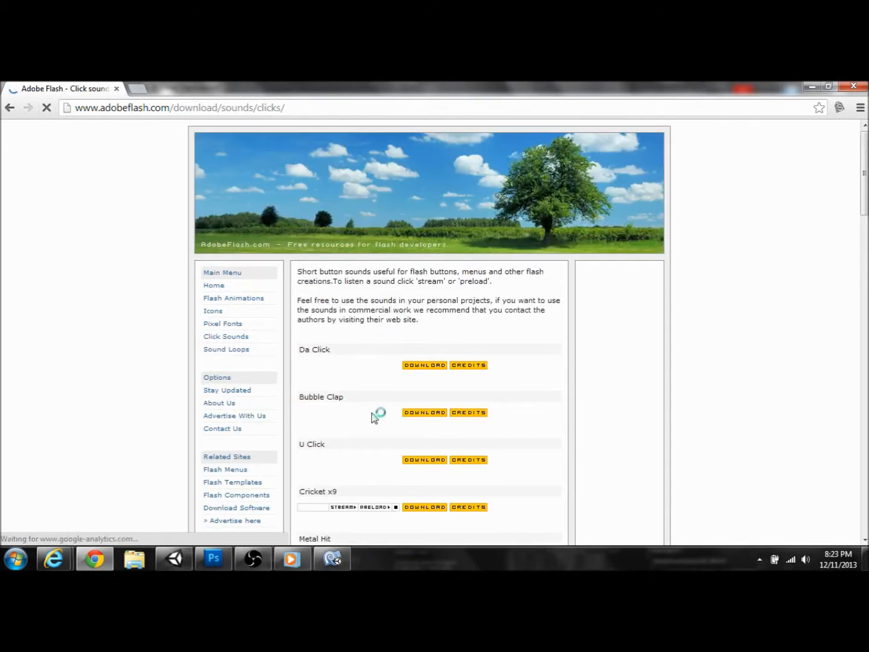
scroll(379, 414, down, 2)
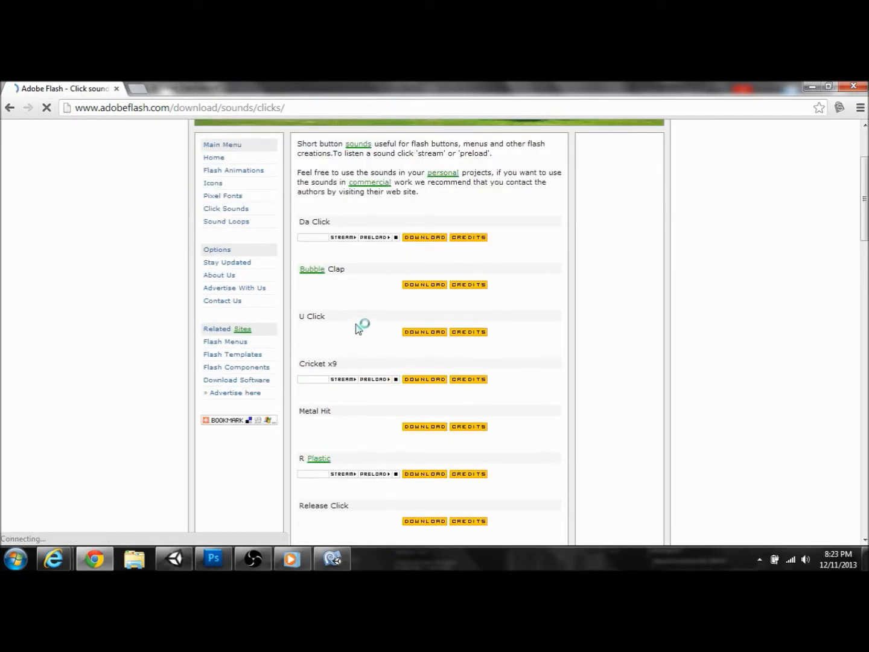
click(347, 336)
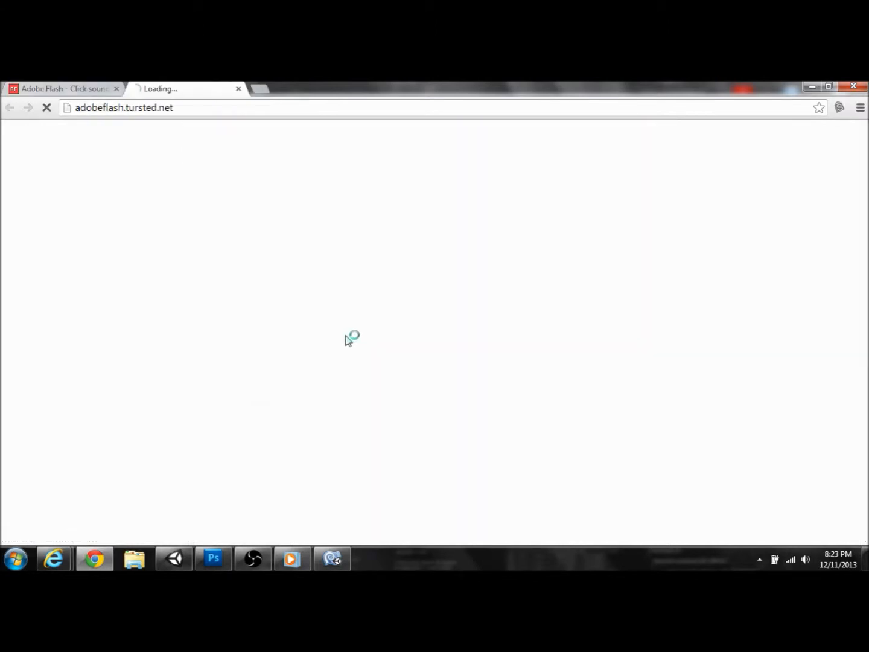
click(240, 90)
click(46, 107)
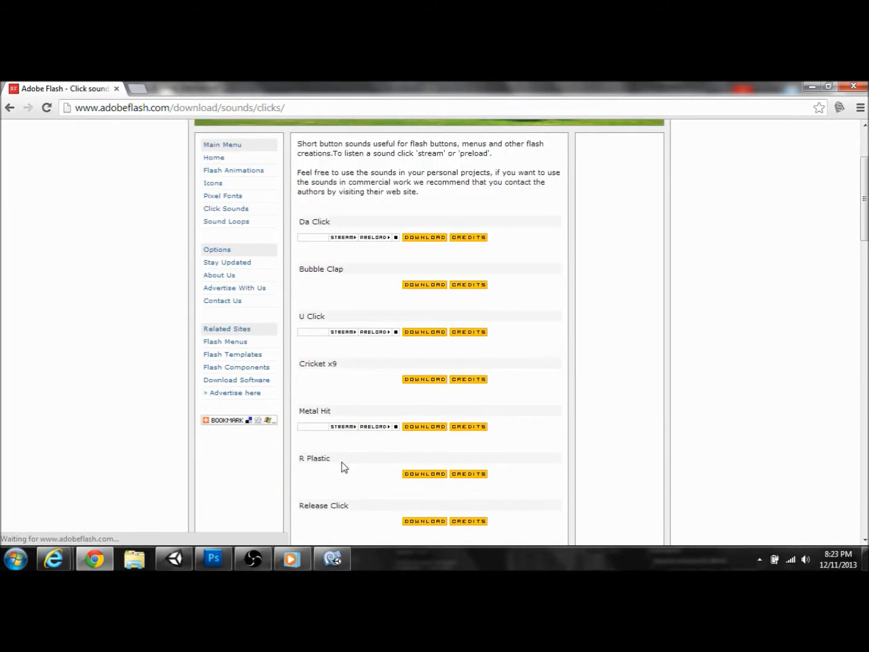
Step: Stream U Click and download it as adriantnt_u_click (1).mp3
click(337, 334)
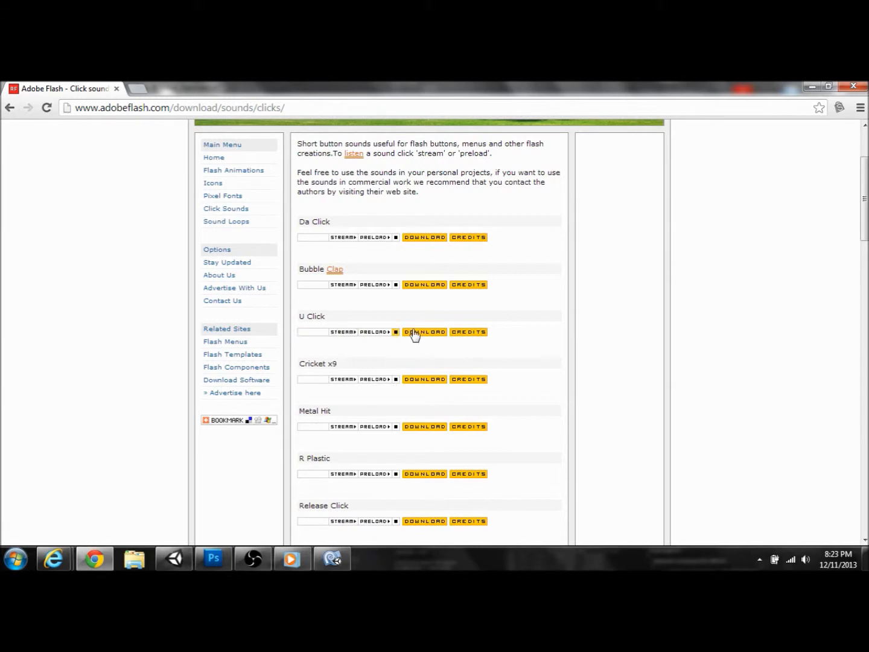
click(431, 333)
click(431, 334)
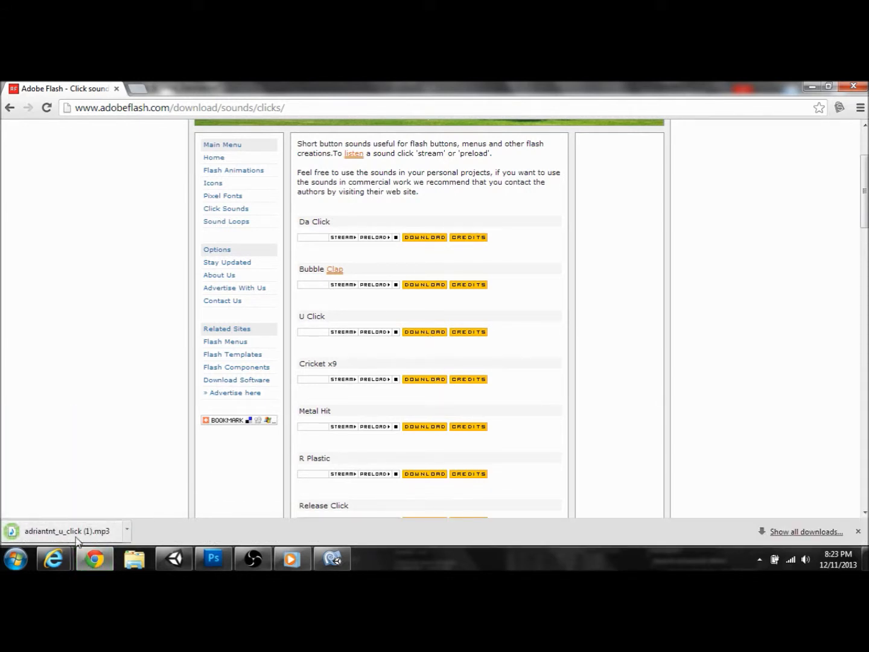
Step: Import the downloaded click sound into Unity and create a new Assets folder named Sounds
drag(60, 536, 449, 492)
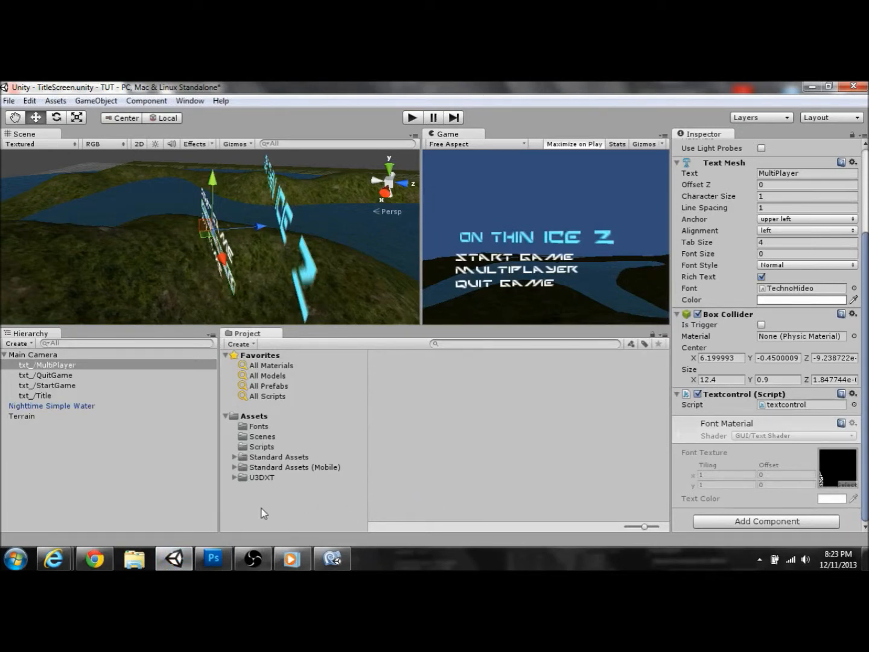
click(244, 344)
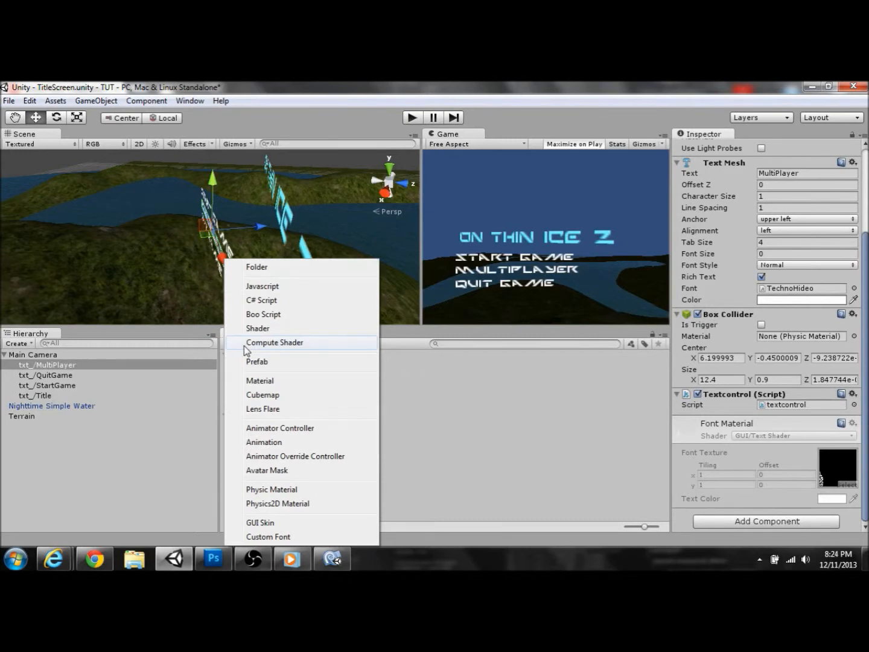
click(257, 267)
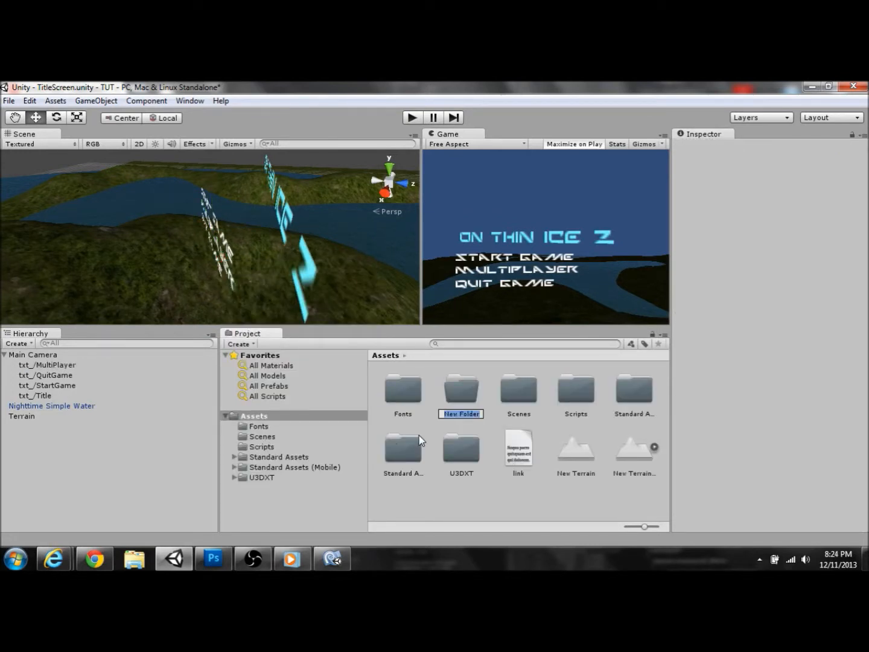
text(Sounds)
key(Return)
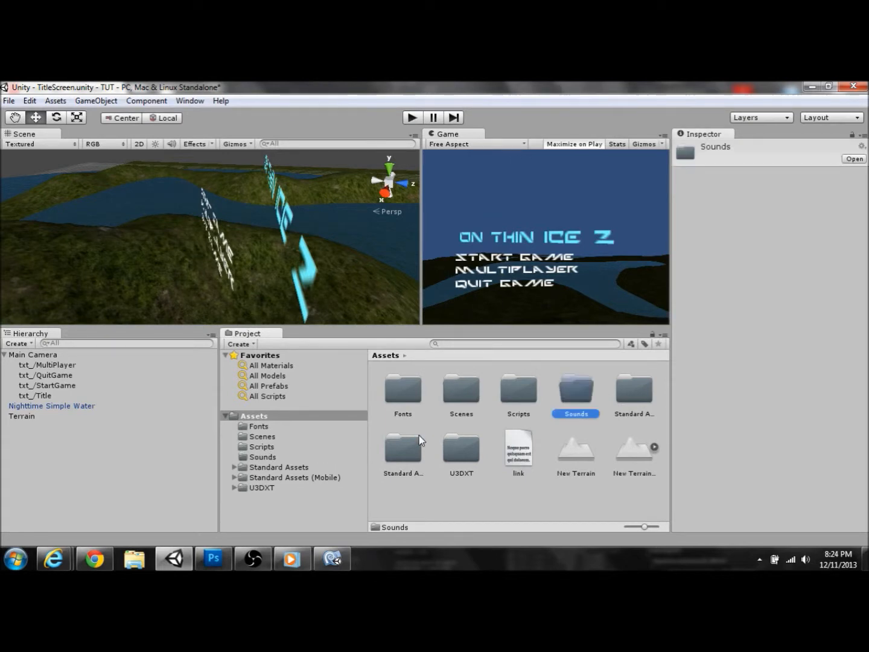
Step: Move the adriantnt_u click sound asset into the Sounds folder and confirm it arrived
click(266, 478)
click(269, 468)
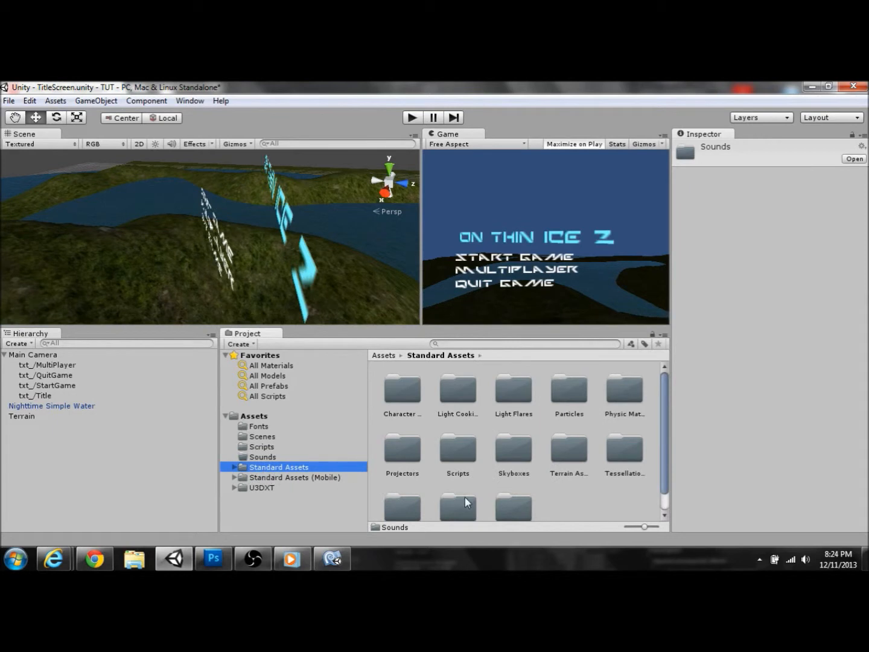
scroll(465, 501, down, 1)
click(290, 477)
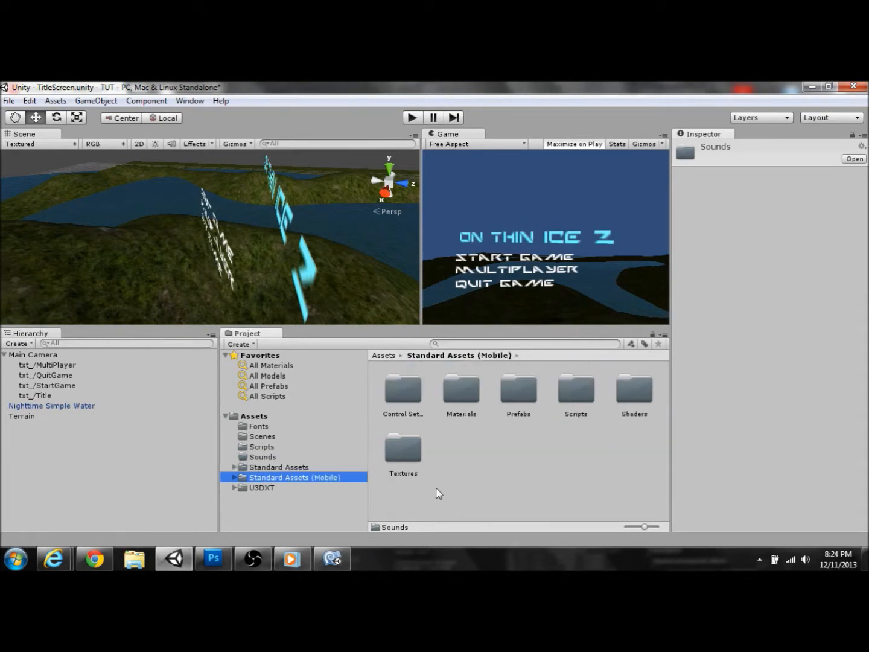
click(282, 490)
click(272, 458)
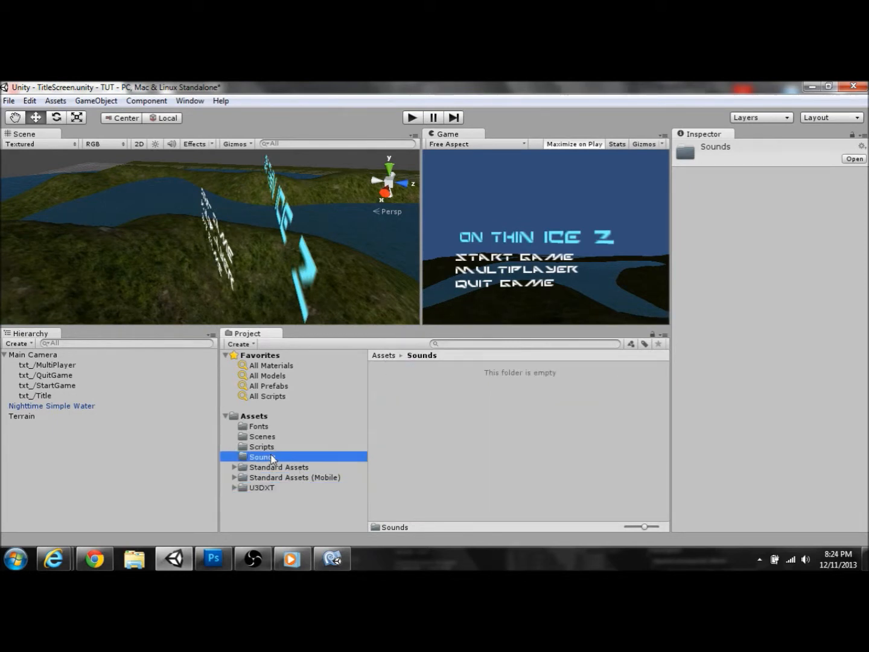
click(262, 447)
drag(402, 395, 270, 458)
click(269, 458)
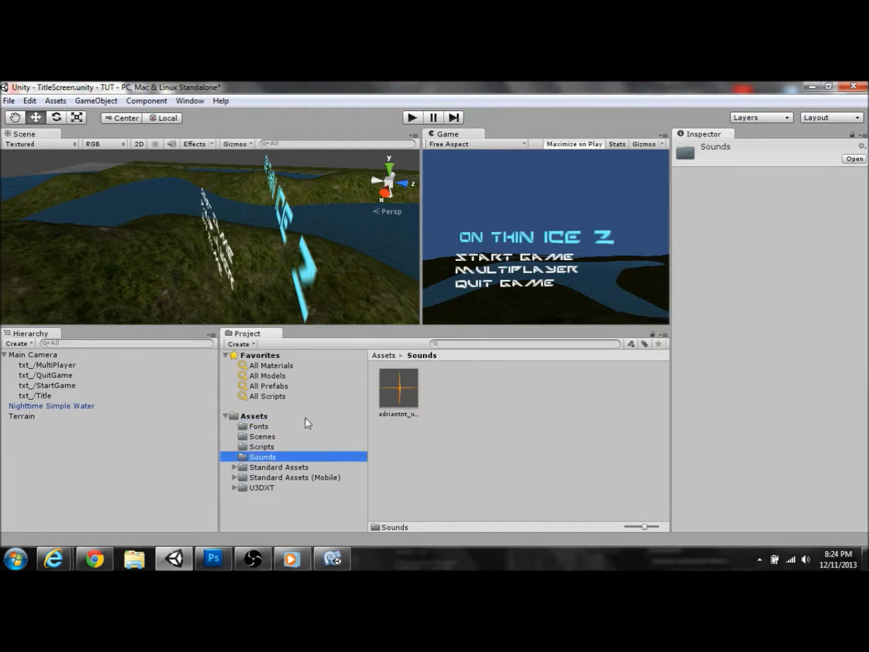
click(67, 386)
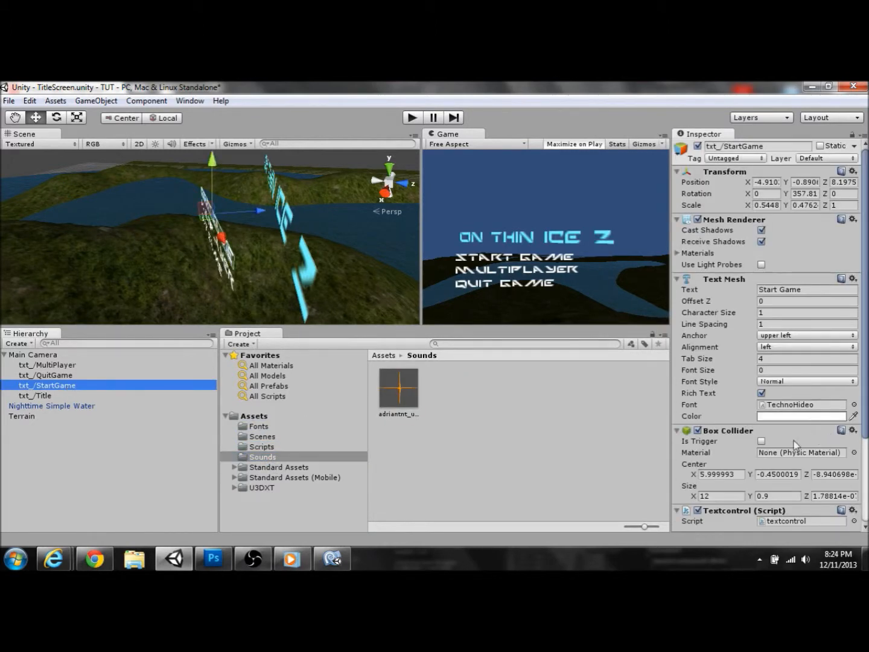
scroll(795, 445, down, 5)
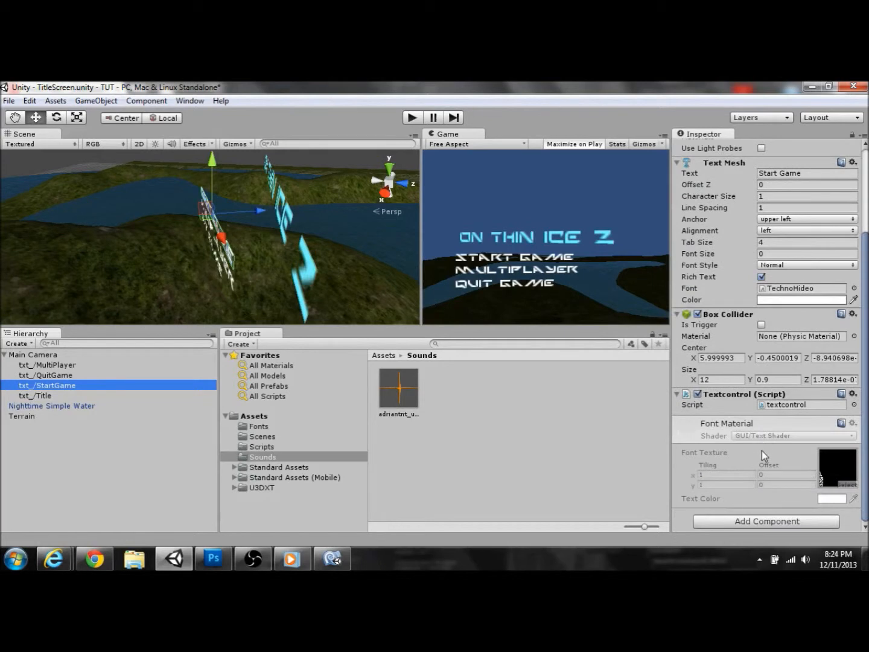
Step: Add an Audio Source to txt_/StartGame using the adriantnt_u_click (1) clip
click(764, 520)
click(752, 422)
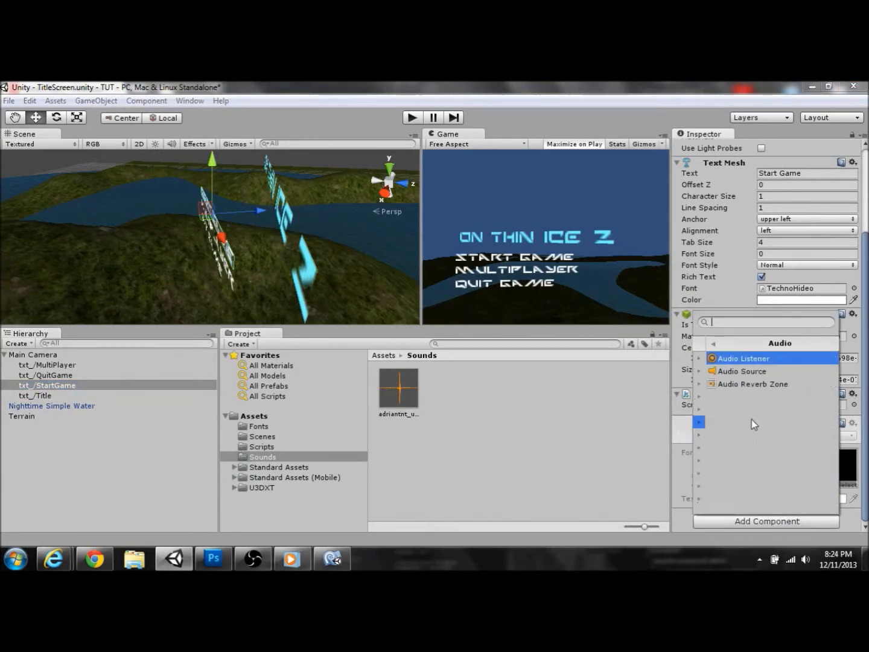
click(742, 372)
scroll(725, 430, down, 5)
scroll(725, 430, down, 2)
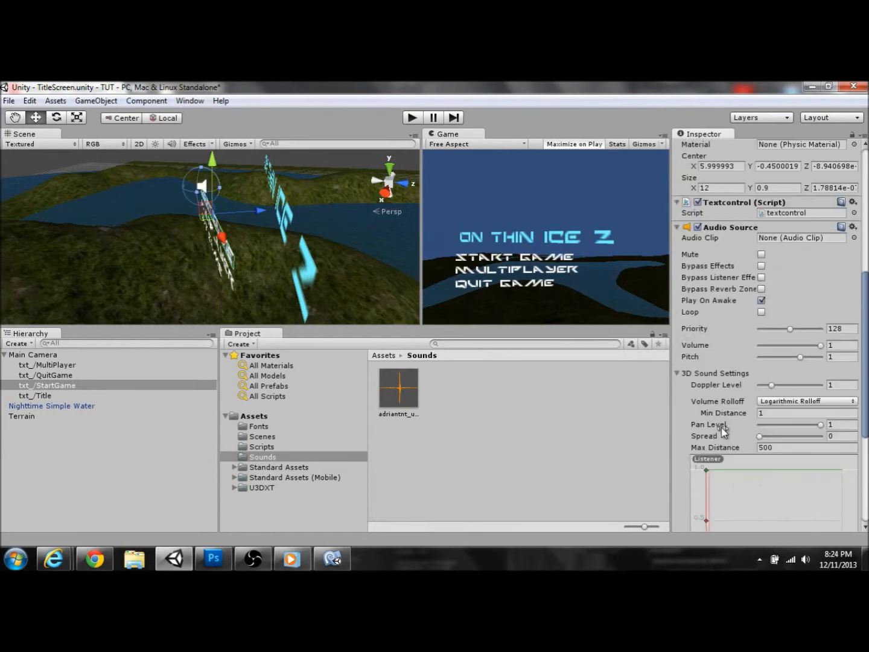
click(762, 300)
drag(423, 416, 801, 241)
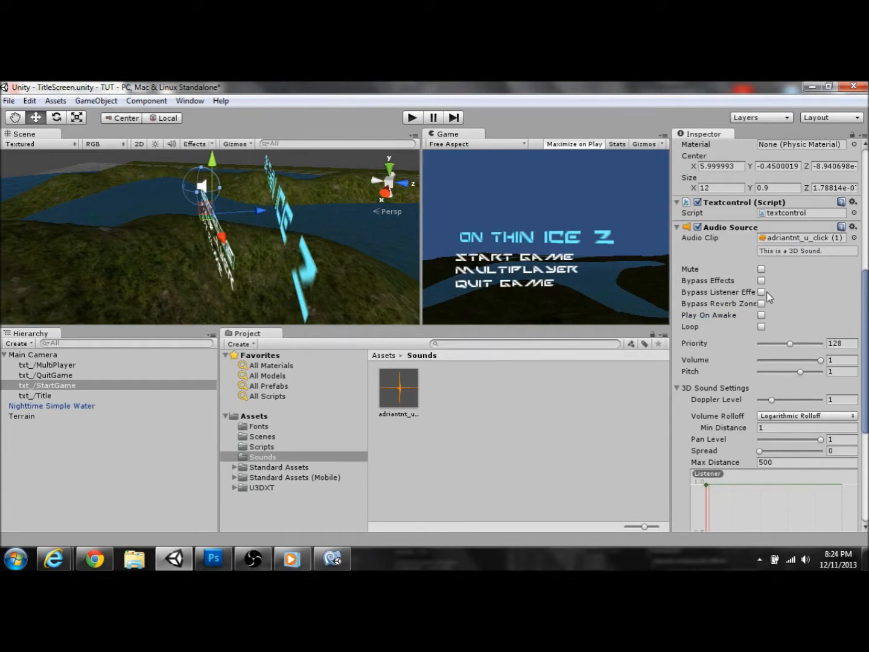
Step: Turn Play On Awake off and raise the Audio Source priority to 255
click(762, 314)
click(762, 315)
drag(791, 345, 828, 350)
click(541, 438)
click(51, 384)
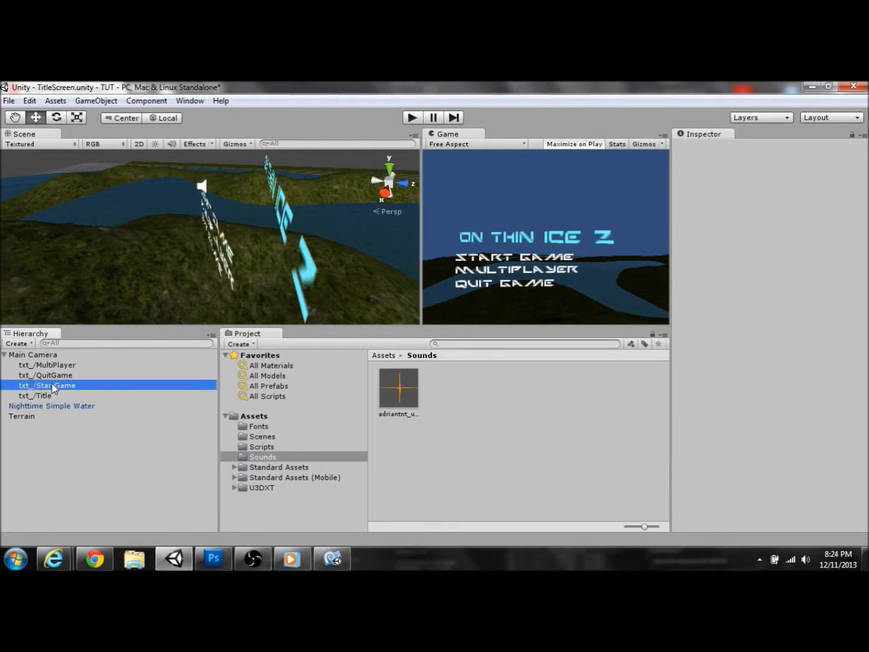
scroll(800, 393, down, 4)
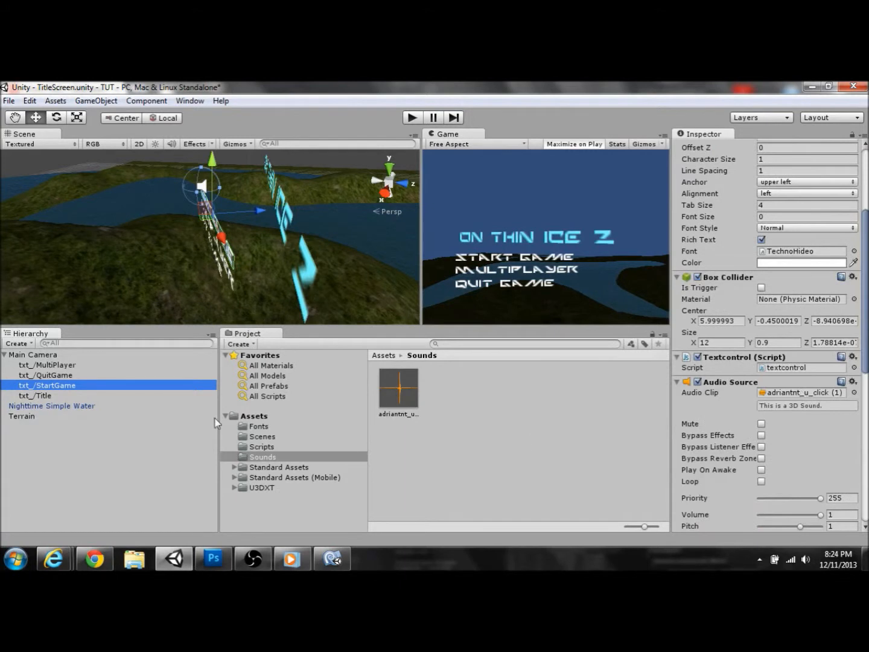
Step: Give txt_/QuitGame an Audio Source with the adriantnt_u_click (1) clip and Play On Awake off
click(54, 376)
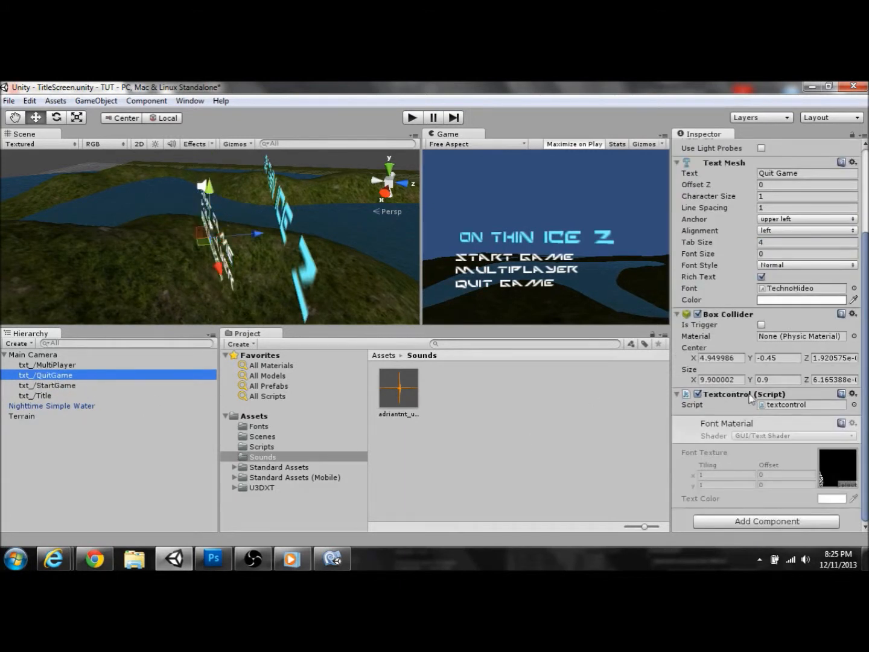
click(815, 522)
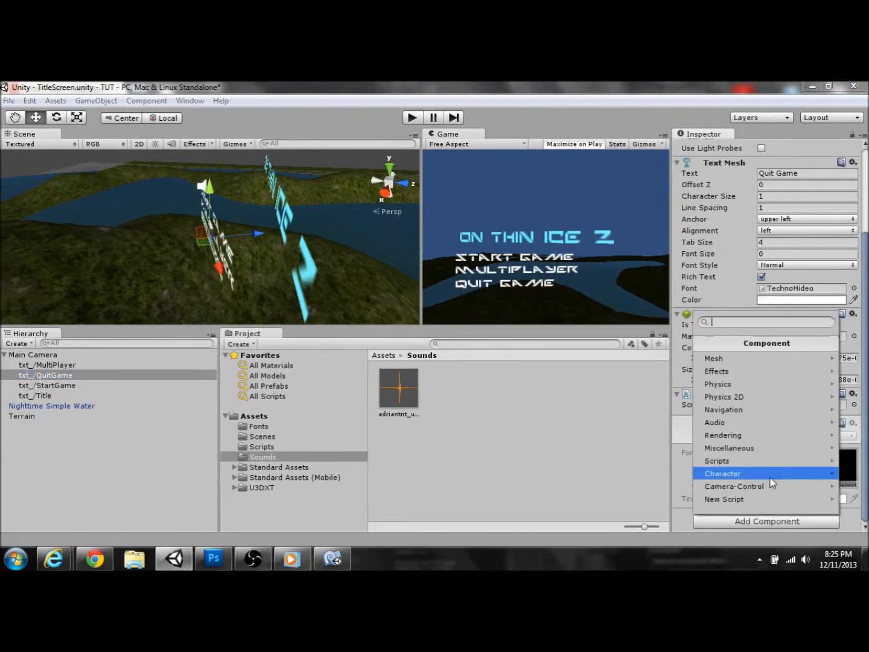
click(743, 422)
click(740, 372)
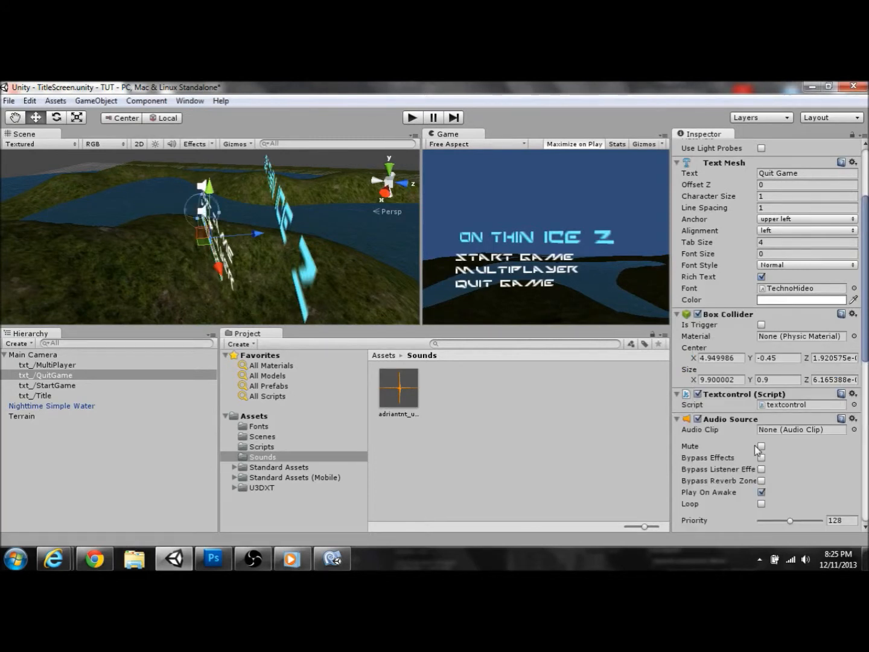
drag(412, 409, 824, 429)
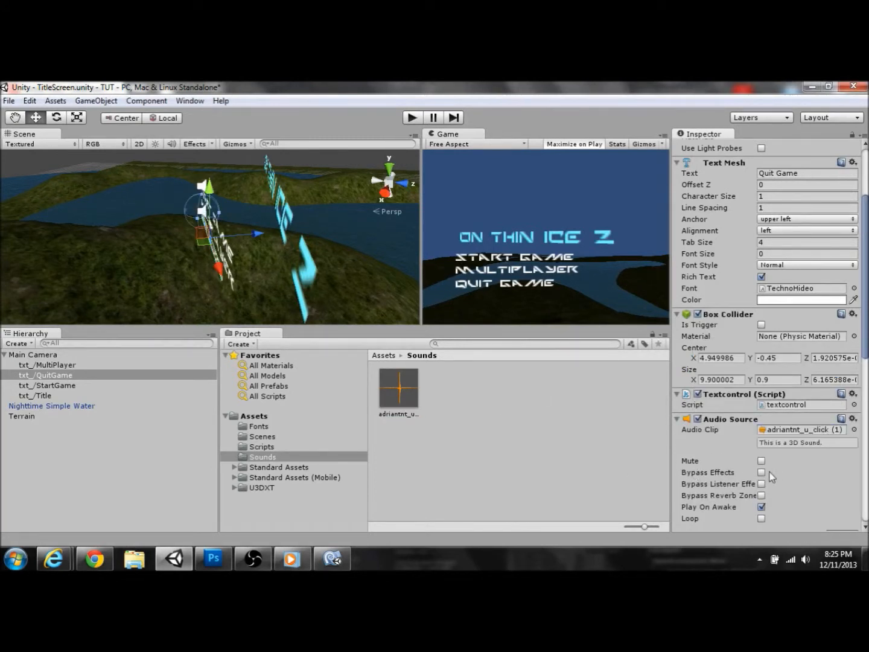
click(763, 507)
Step: Give txt_/MultiPlayer the same Audio Source: click clip assigned, Play On Awake off
click(117, 365)
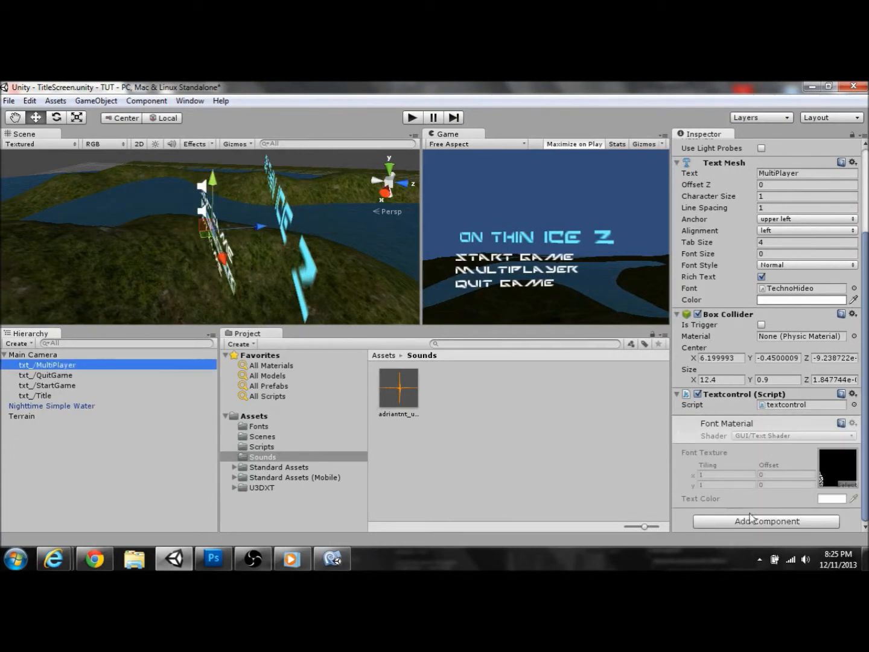
click(759, 524)
click(741, 421)
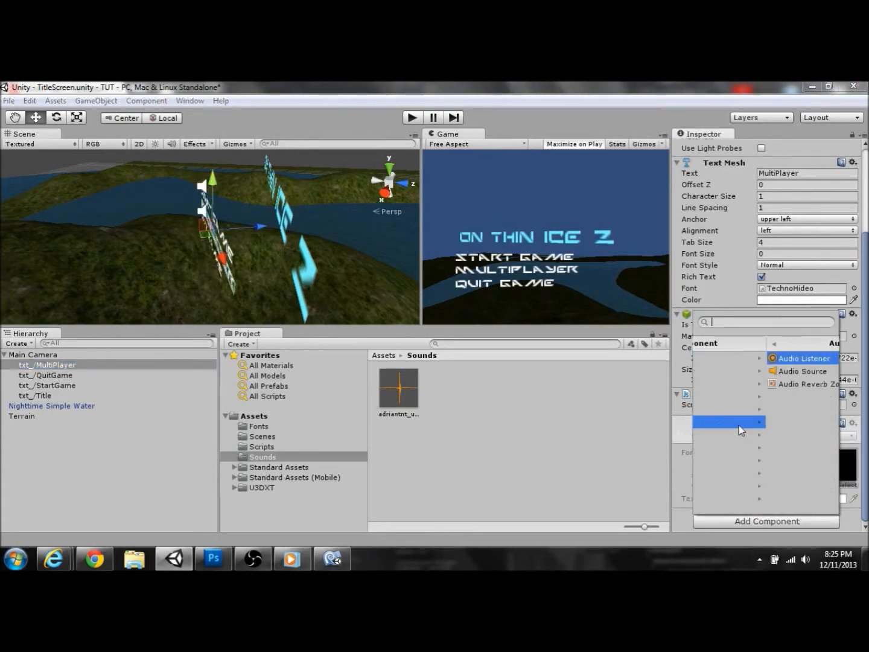
click(731, 373)
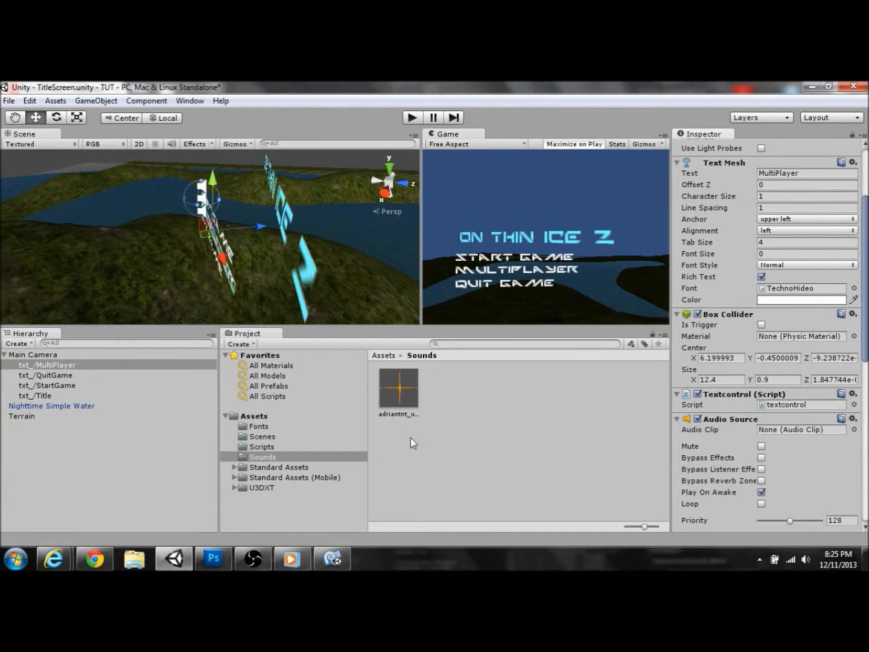
drag(401, 404, 809, 430)
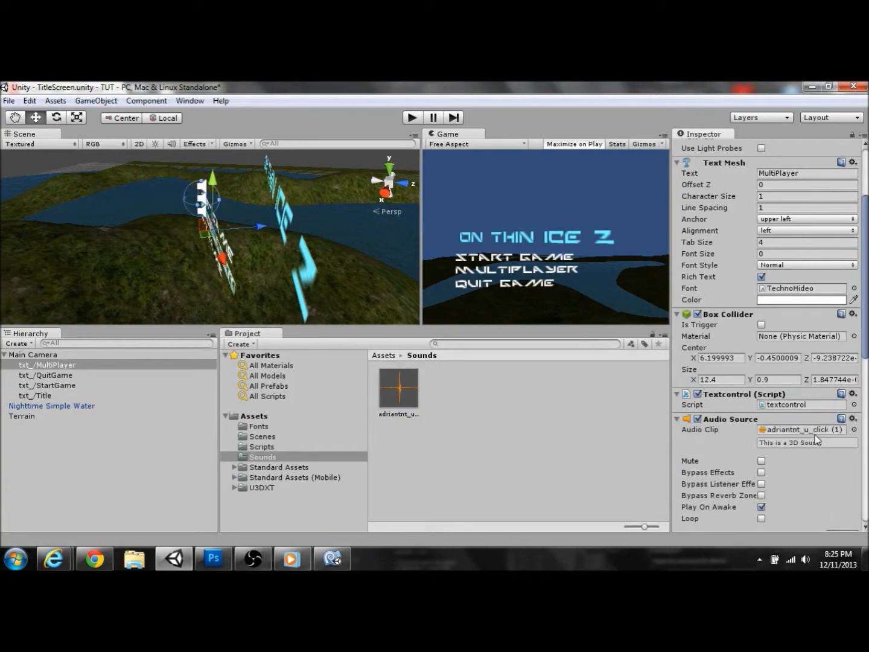
click(761, 508)
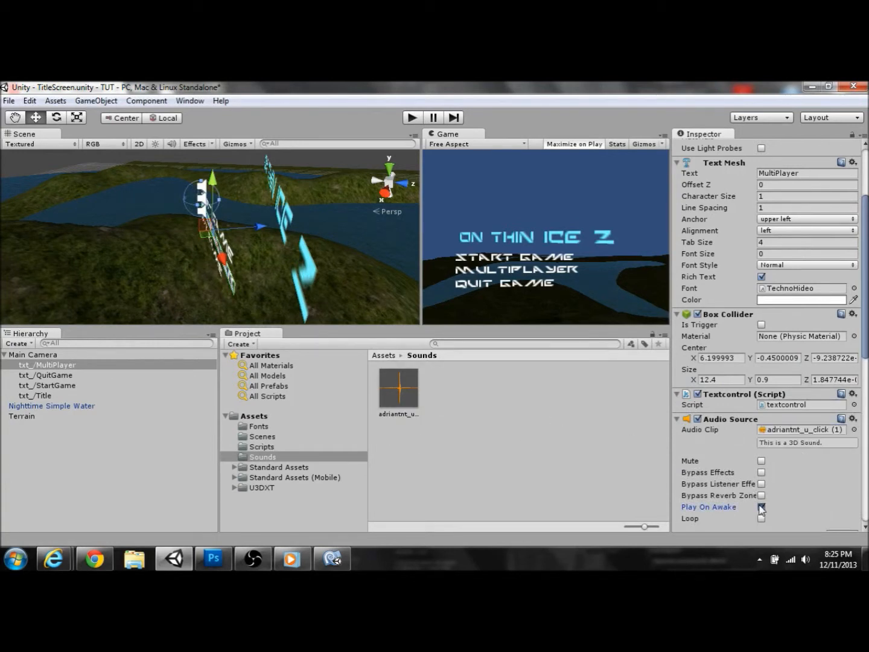
click(551, 424)
click(401, 399)
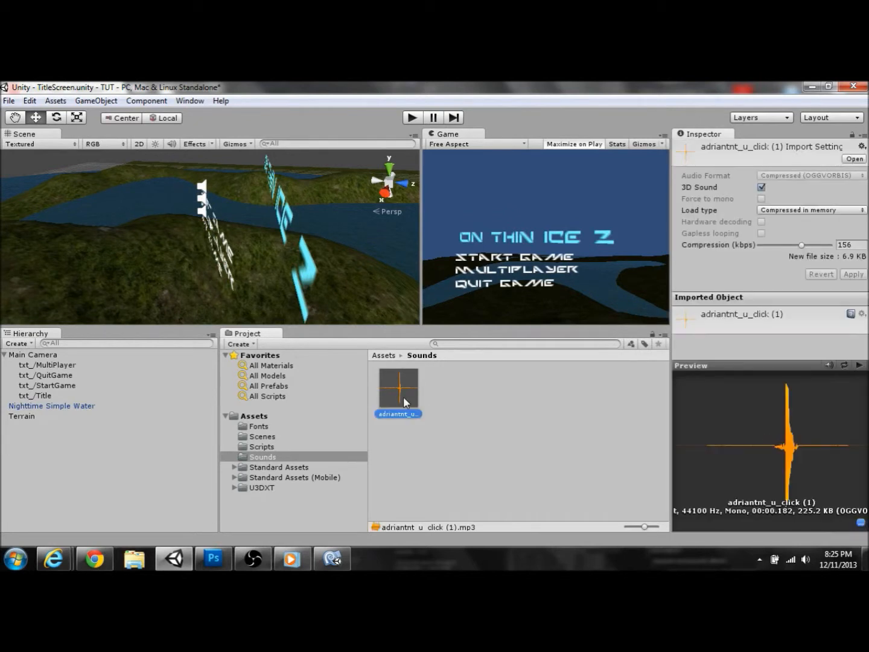
click(406, 117)
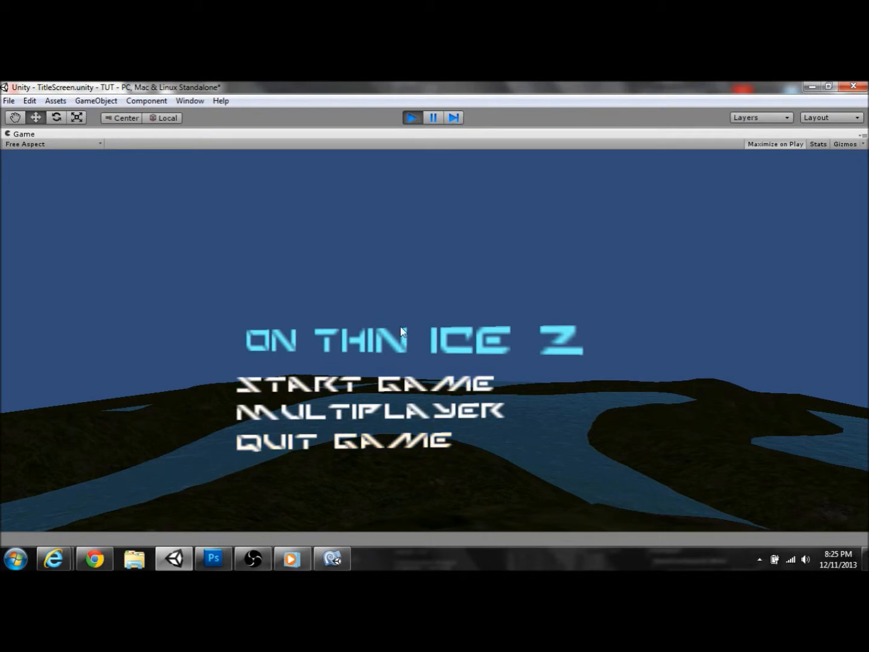
click(412, 116)
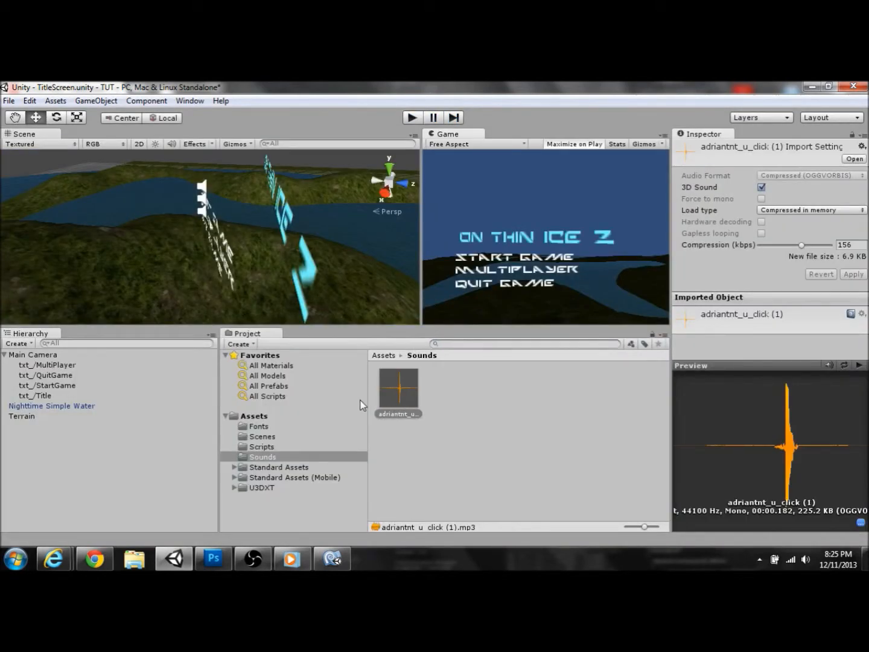
Step: Add the comment '//This Will Play The Sound' below the yellow colour line in OnMouseEnter
click(335, 561)
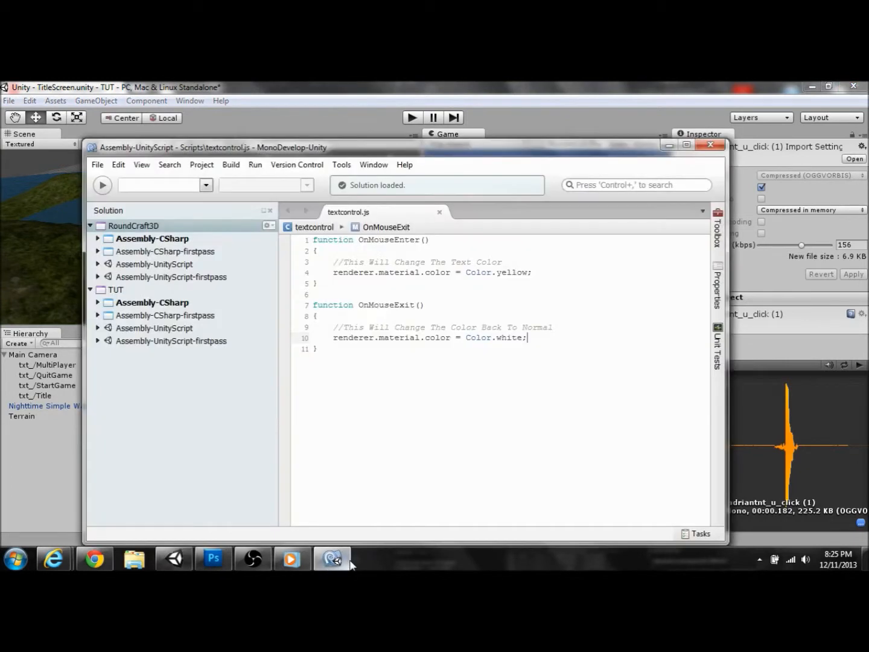
click(509, 353)
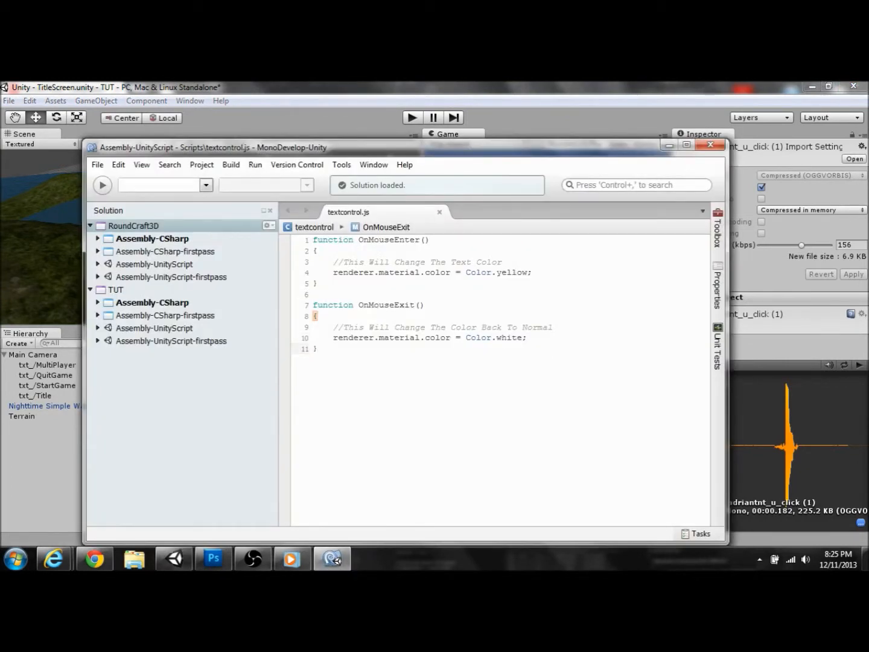
click(550, 269)
key(Return)
key(Return)
text(//This Will)
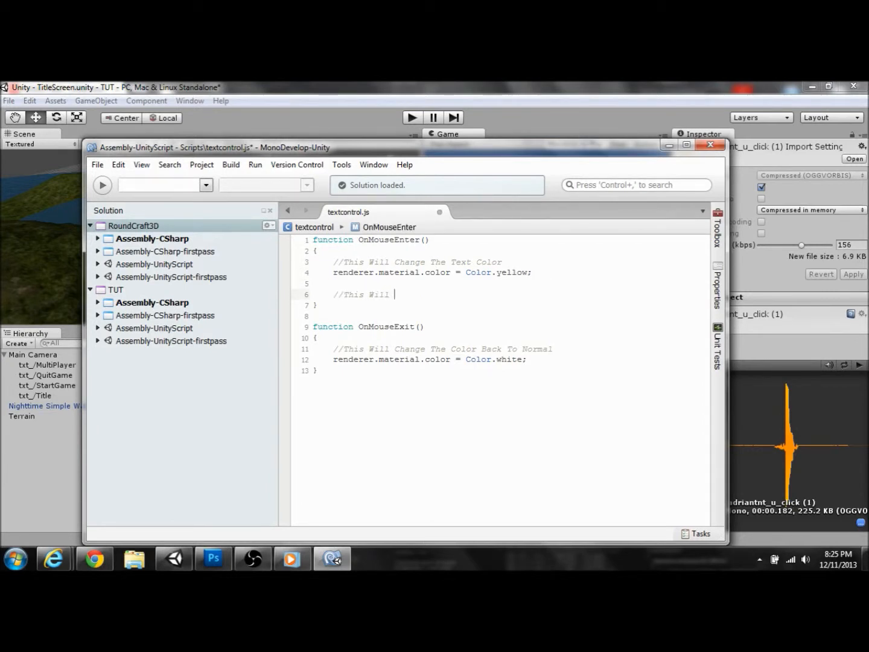
text( Play The Sound)
key(Return)
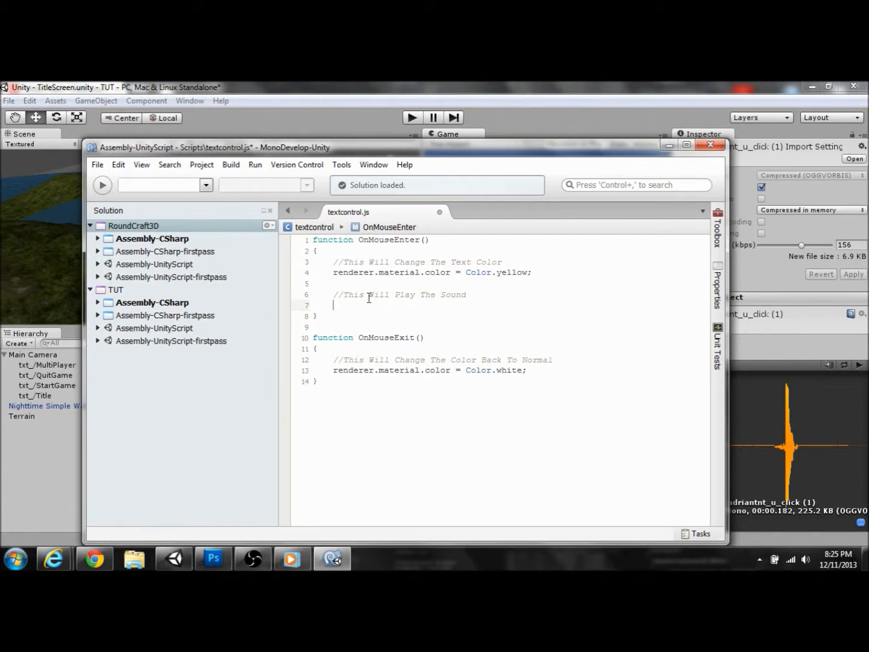
Step: Write an audio.Play() call under the comment and save textcontrol.js
text(au)
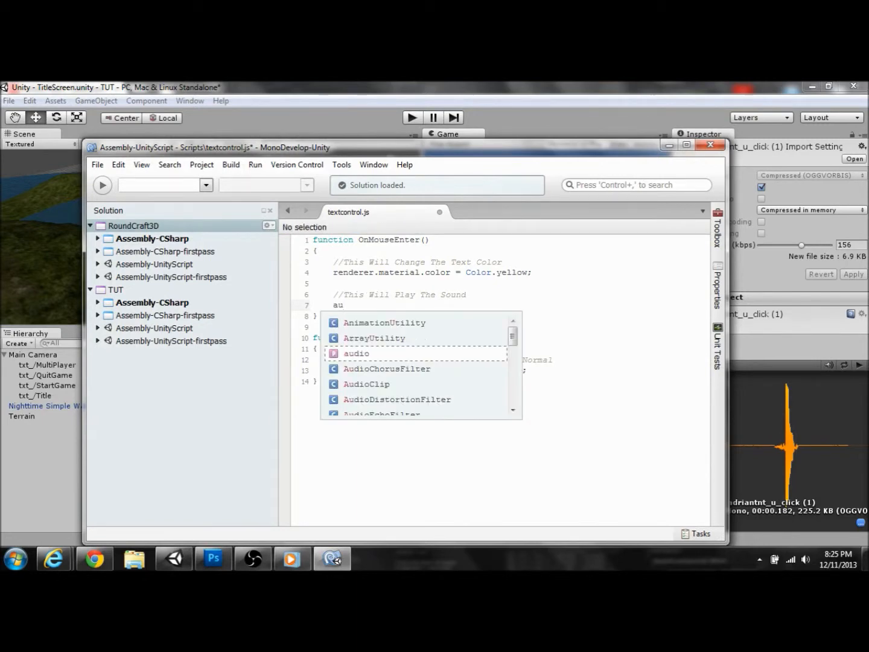
click(253, 559)
click(38, 428)
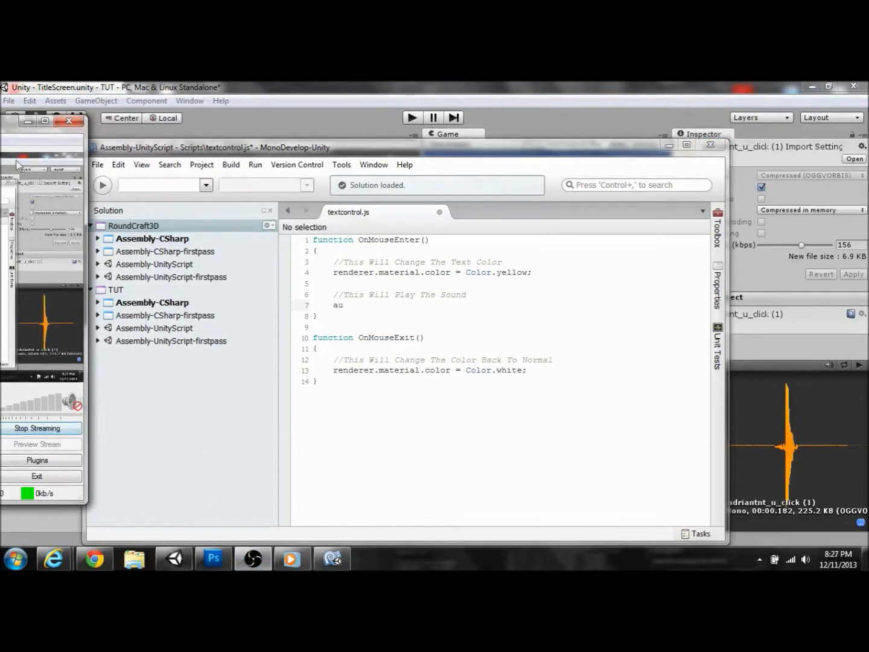
click(26, 122)
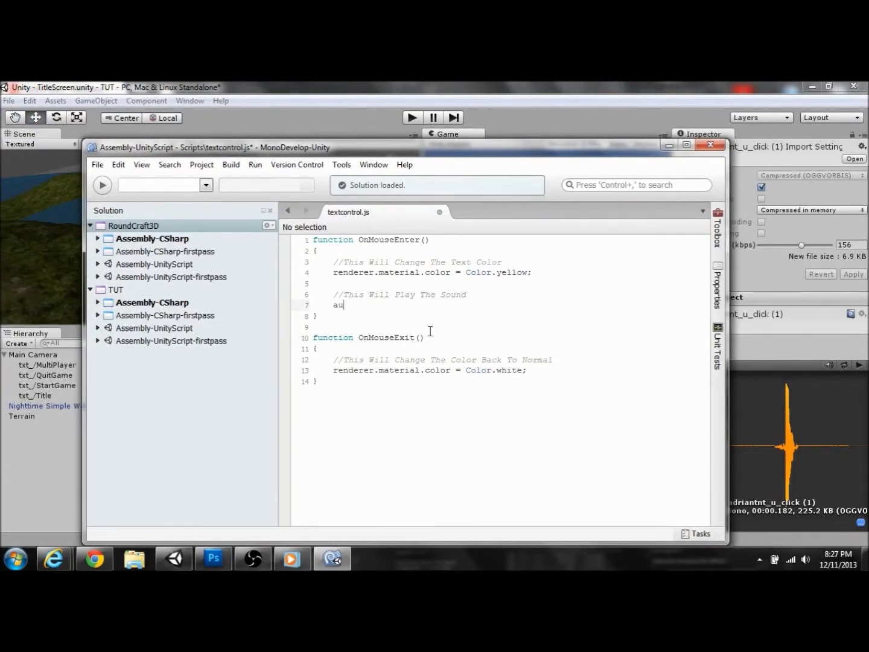
text(dio.p)
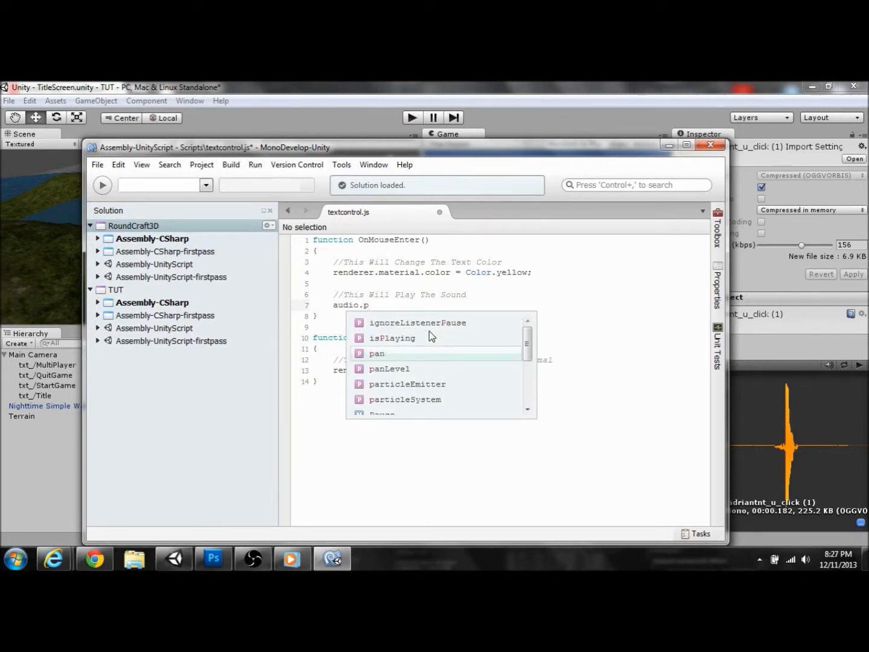
key(BackSpace)
text(Pl)
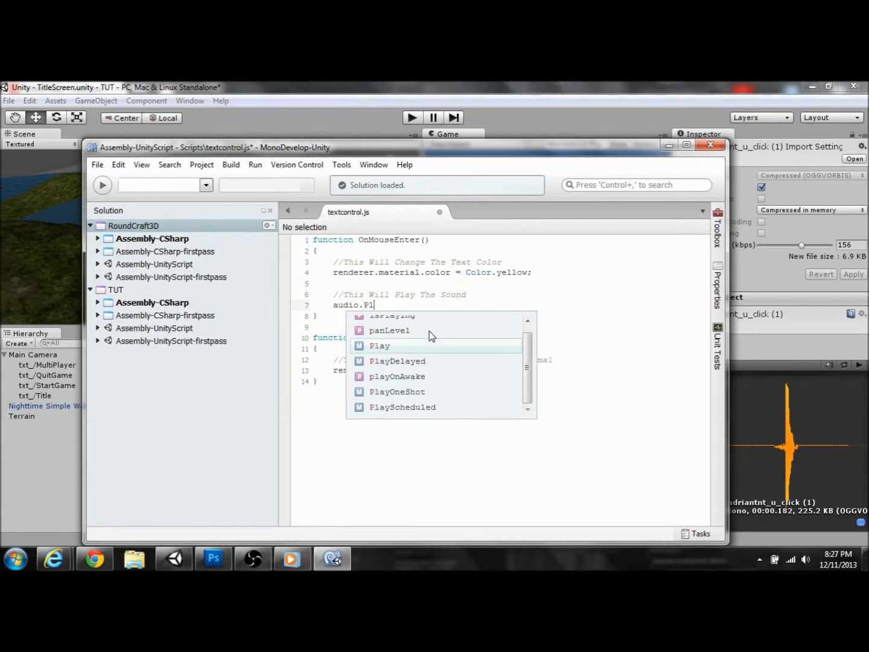
key(Return)
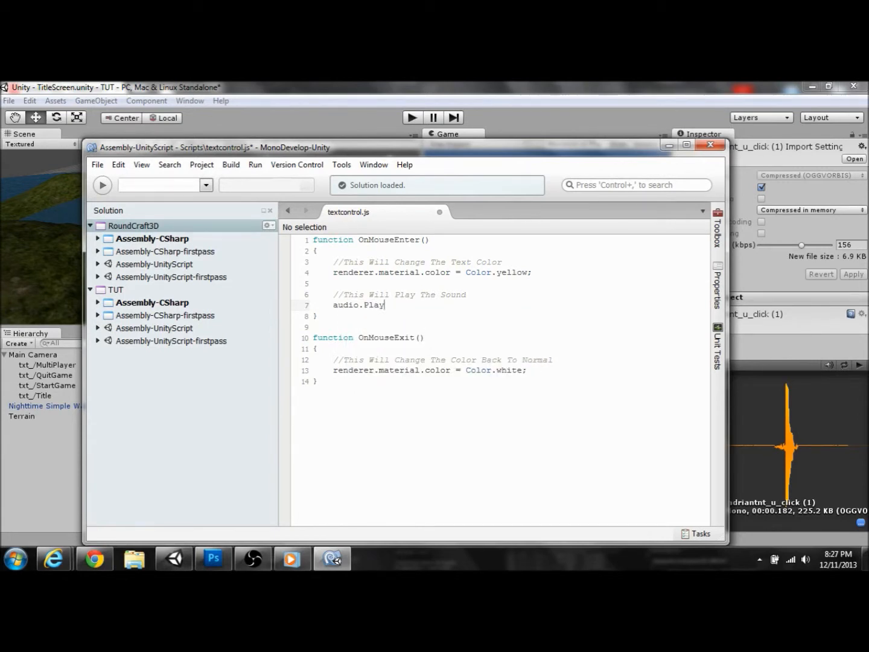
text(())
key(ctrl+s)
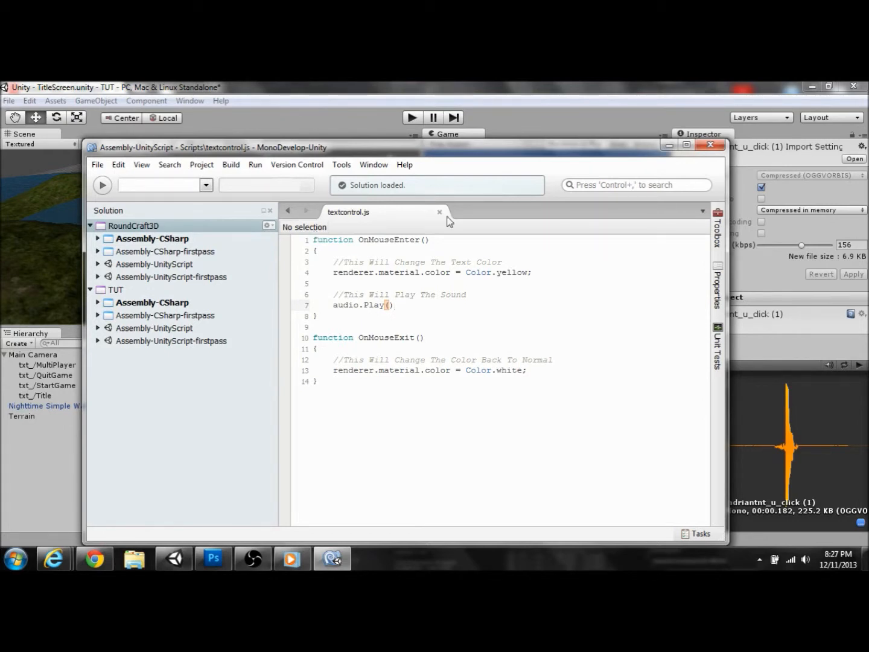
Step: Add the missing semicolon after audio.Play() in textcontrol.js and save to clear the compiler error
click(666, 145)
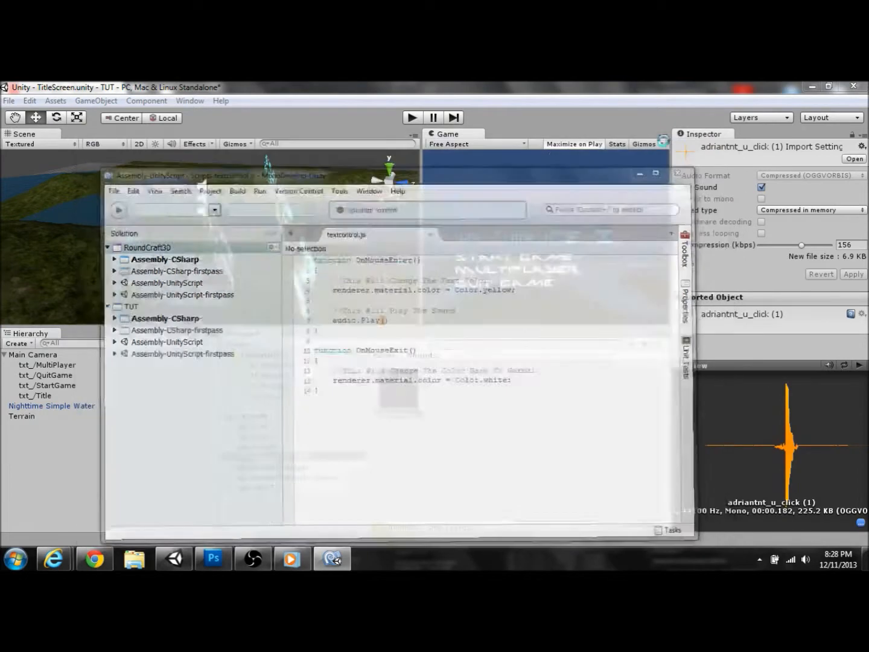
click(412, 119)
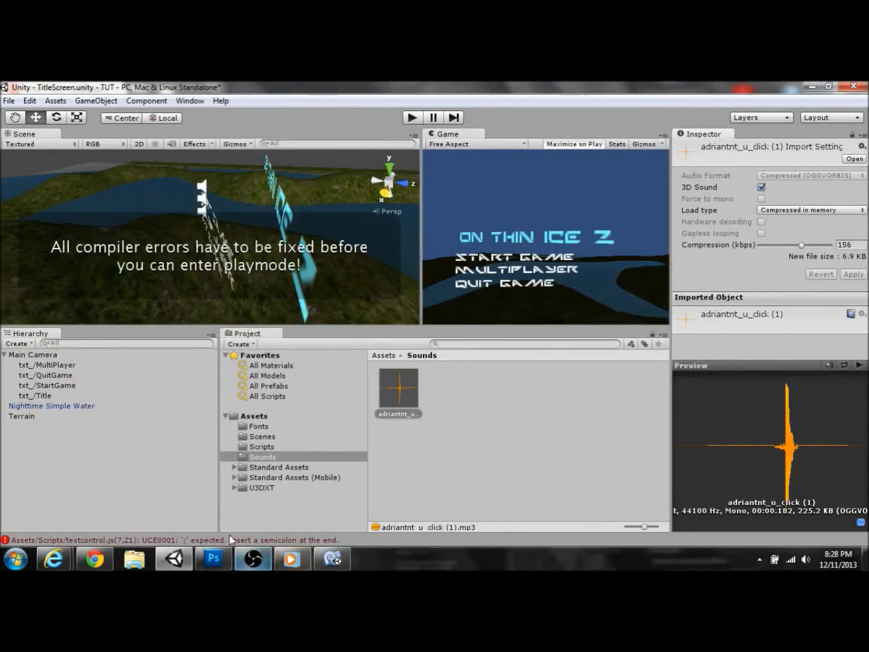
click(332, 560)
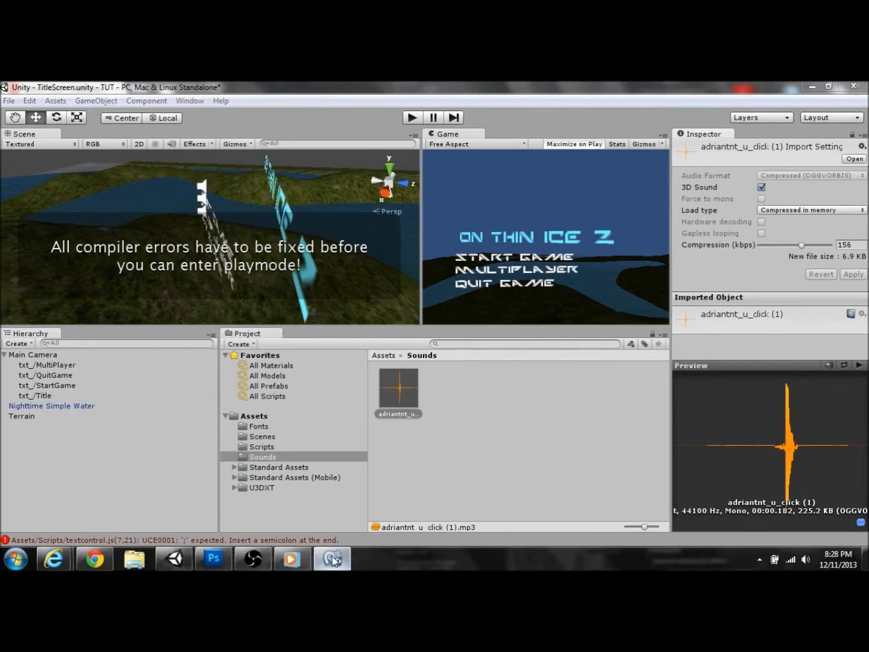
text(;)
key(ctrl+s)
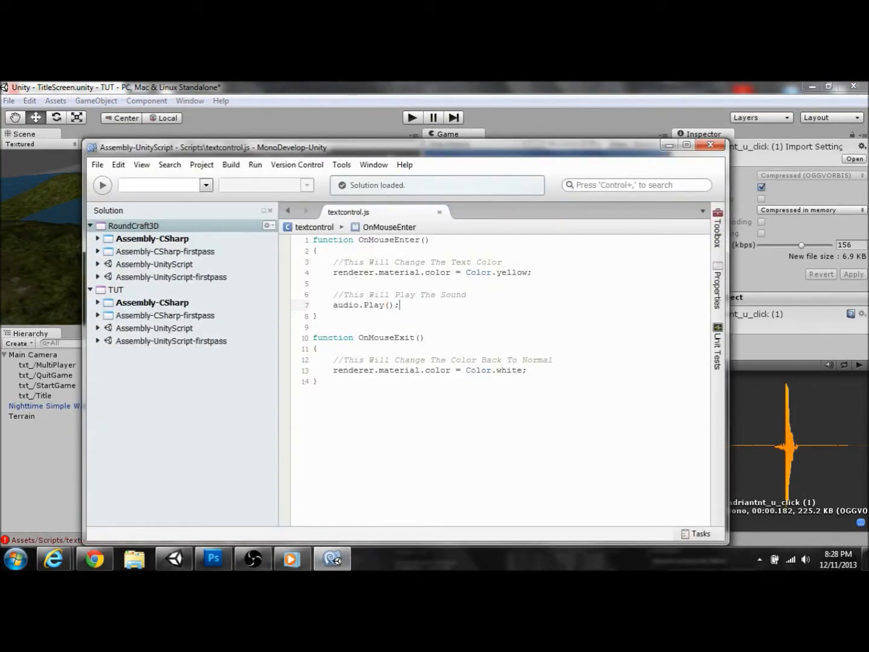
click(585, 91)
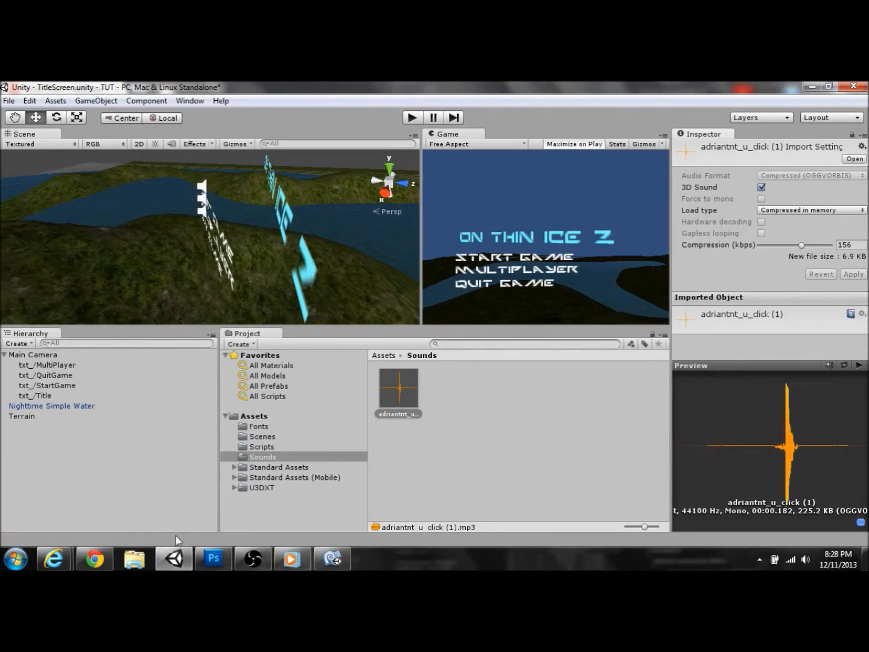
Step: Run the TitleScreen in play mode and hover over the menu texts to hear the click
click(415, 119)
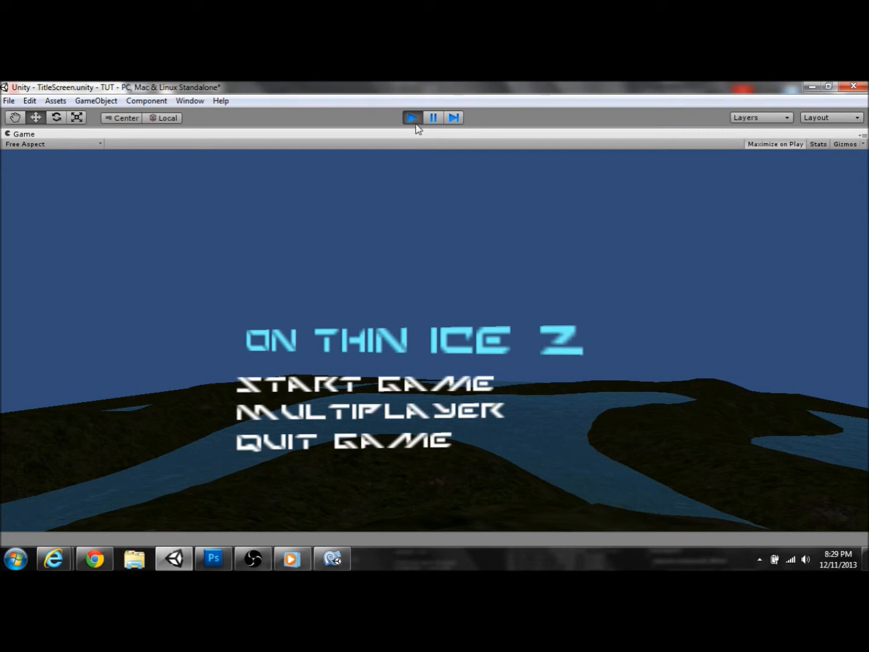
click(261, 550)
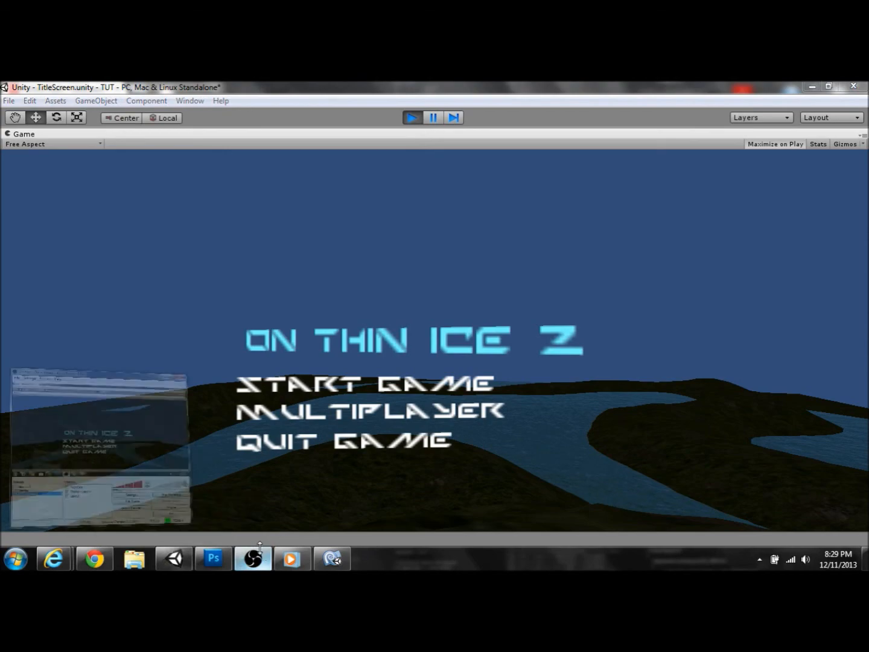